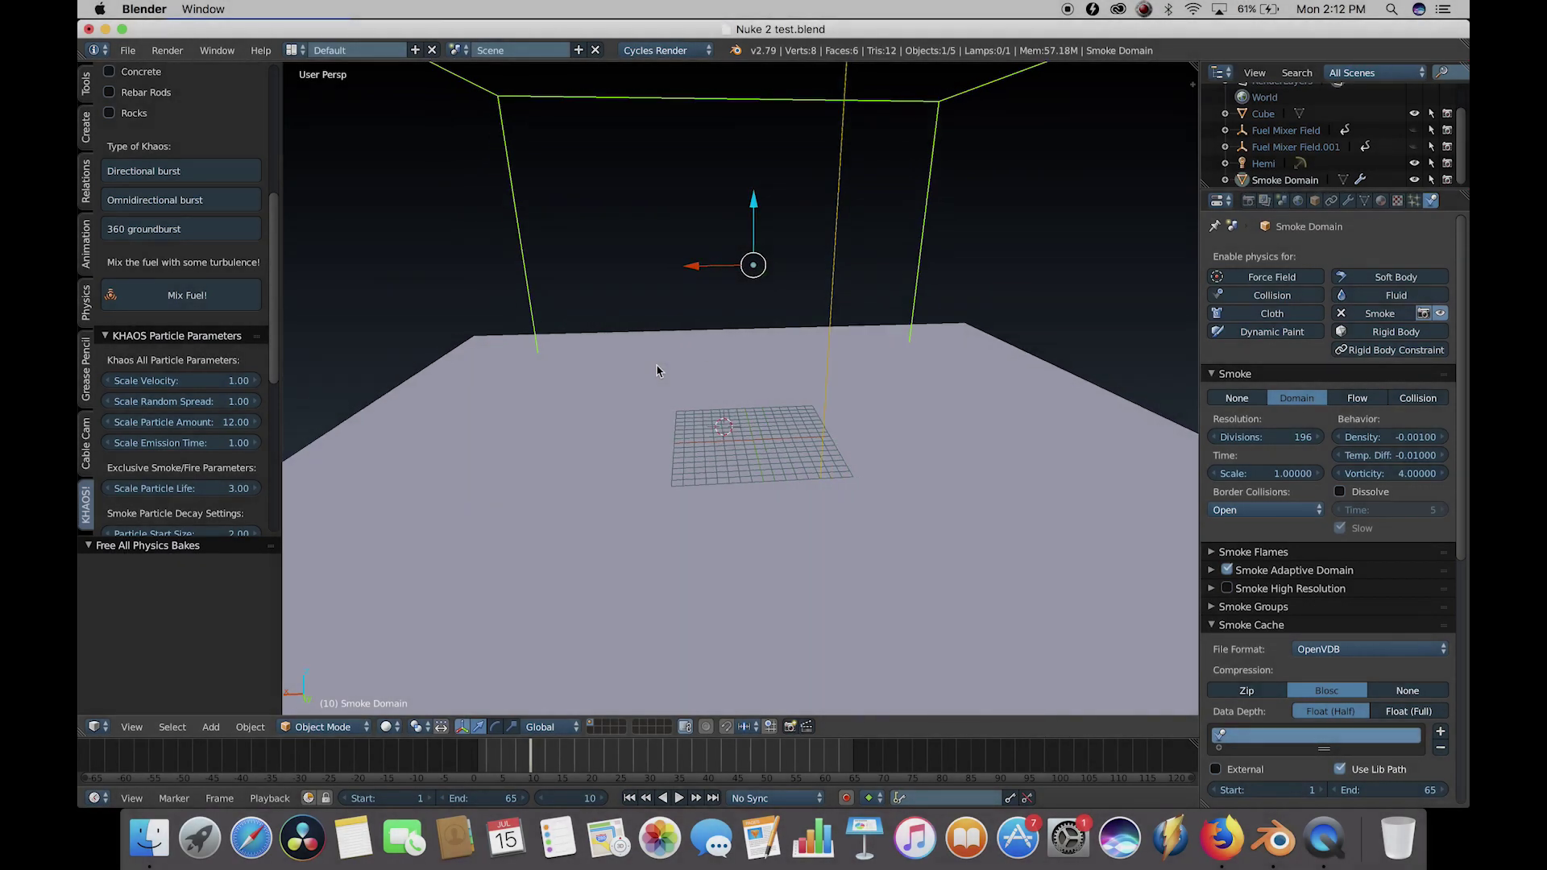
Widen the KHAOS tool shelf and add a 360 groundburst emitter using the Dynamic Smoke/Fire type.
scroll(657, 371, right, 4)
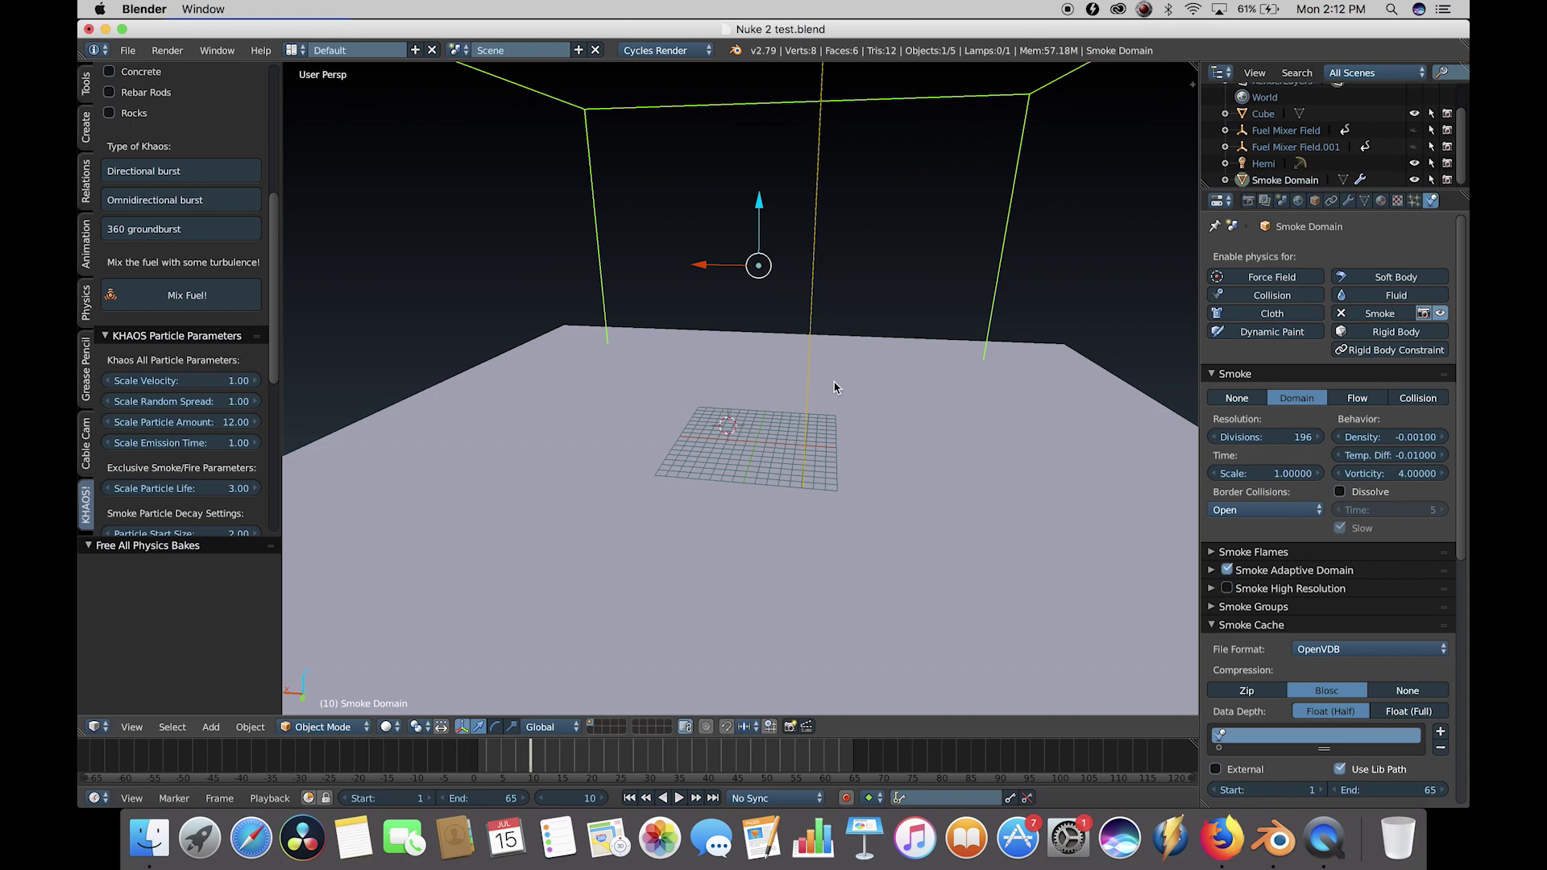
scroll(834, 387, left, 10)
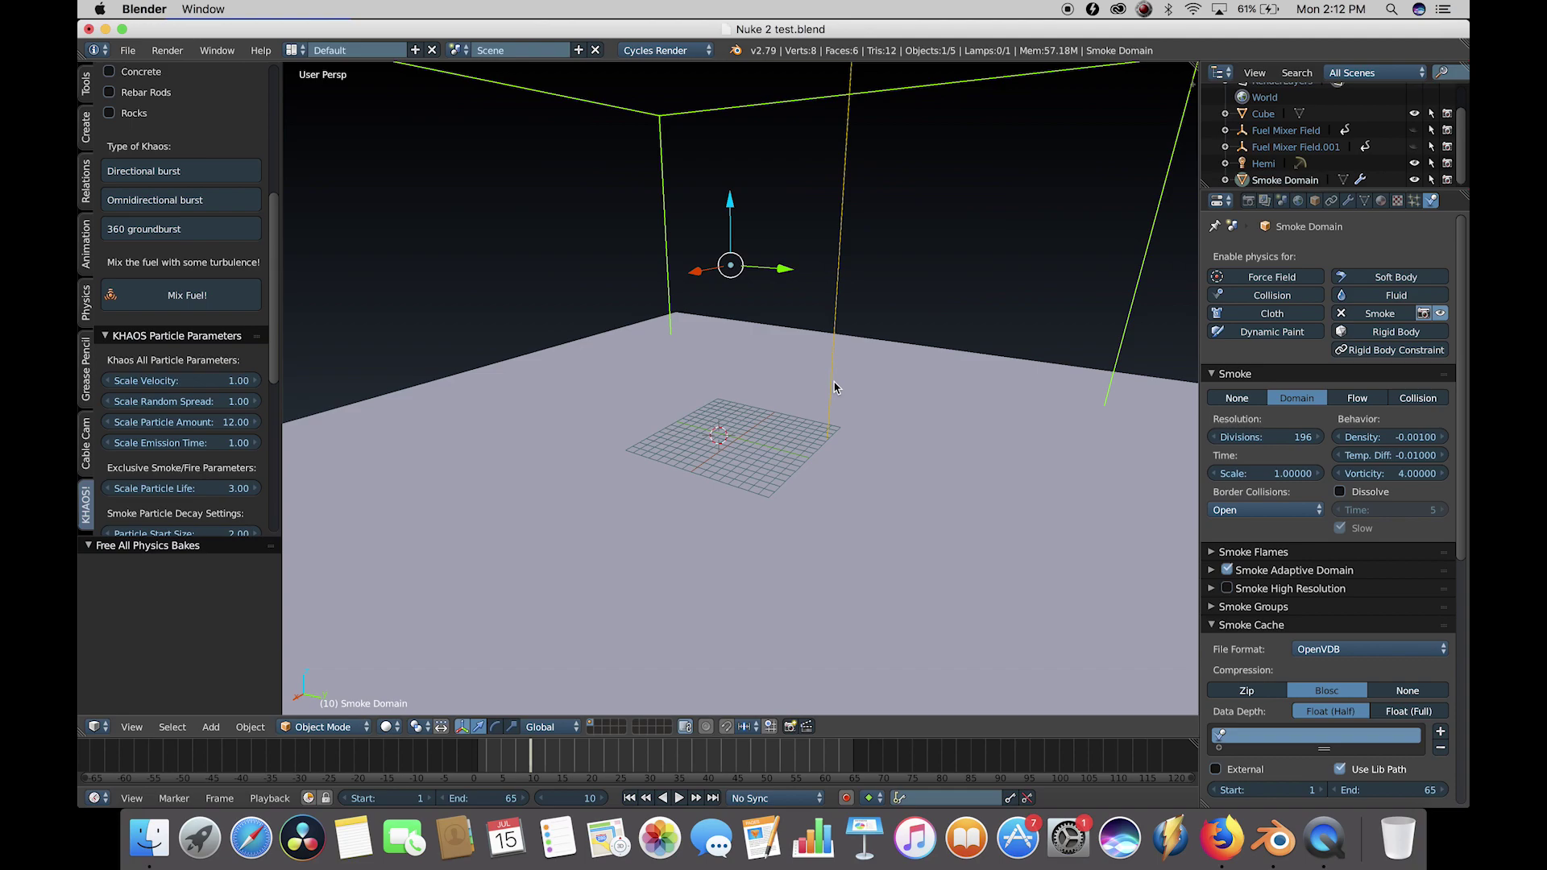
scroll(835, 388, down, 4)
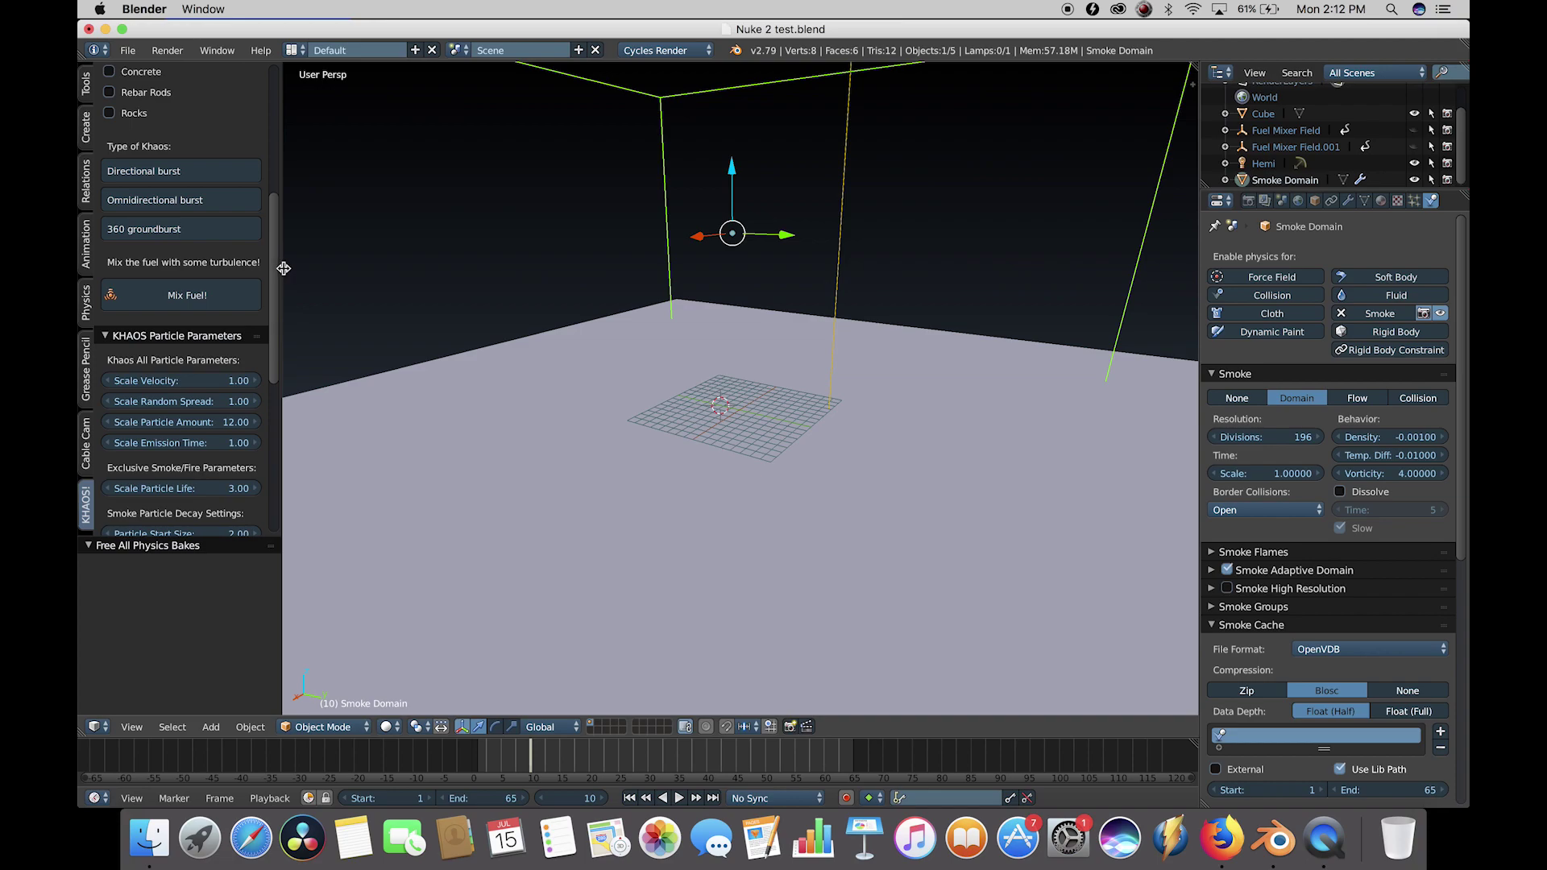
drag(284, 268, 319, 268)
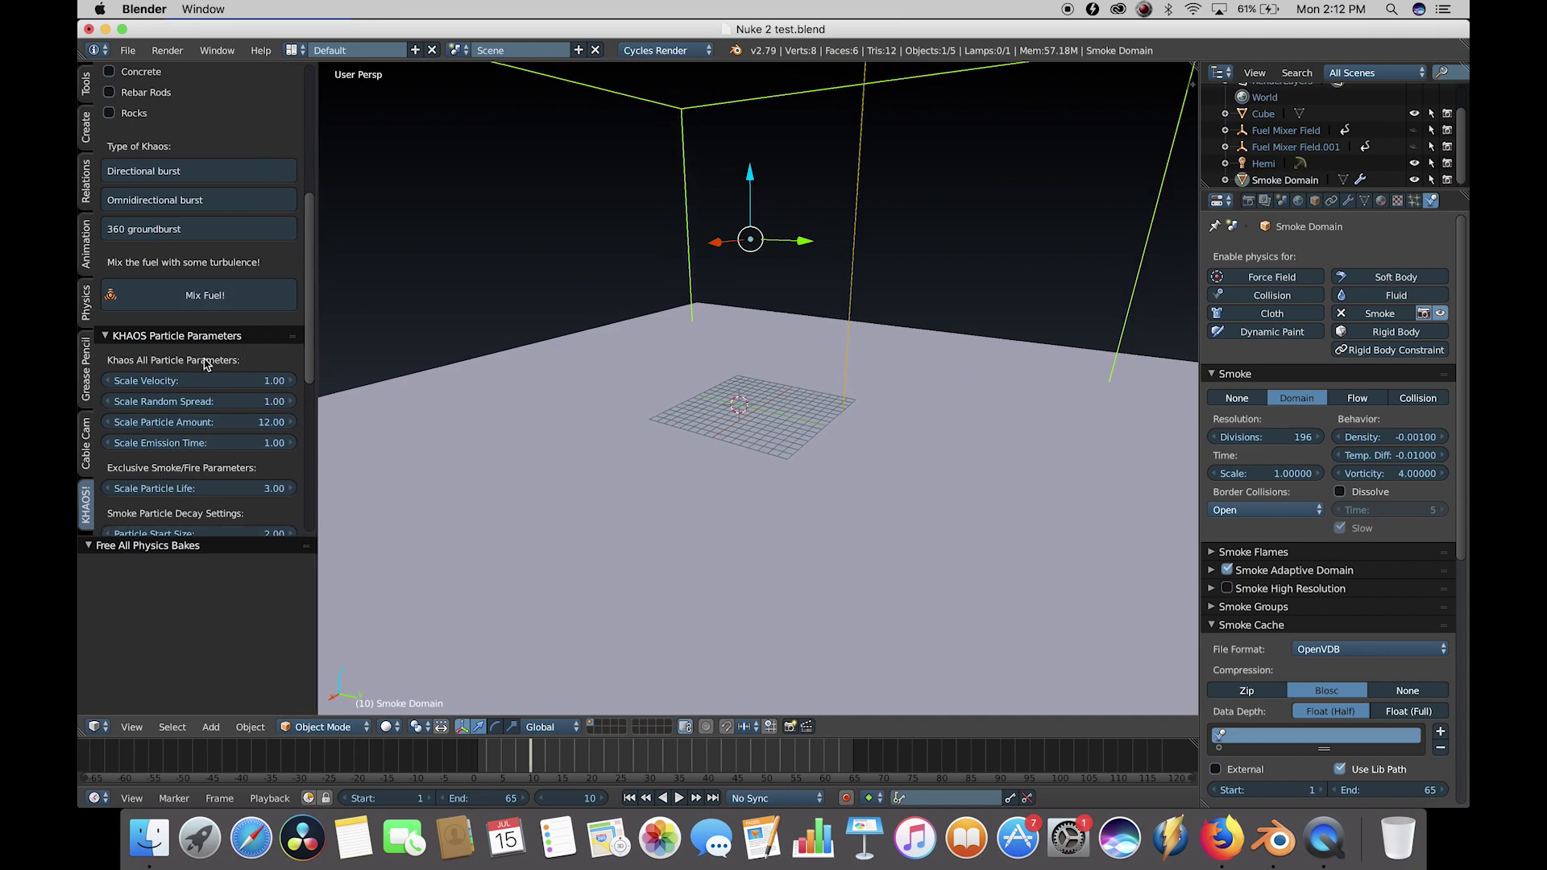
scroll(206, 364, up, 10)
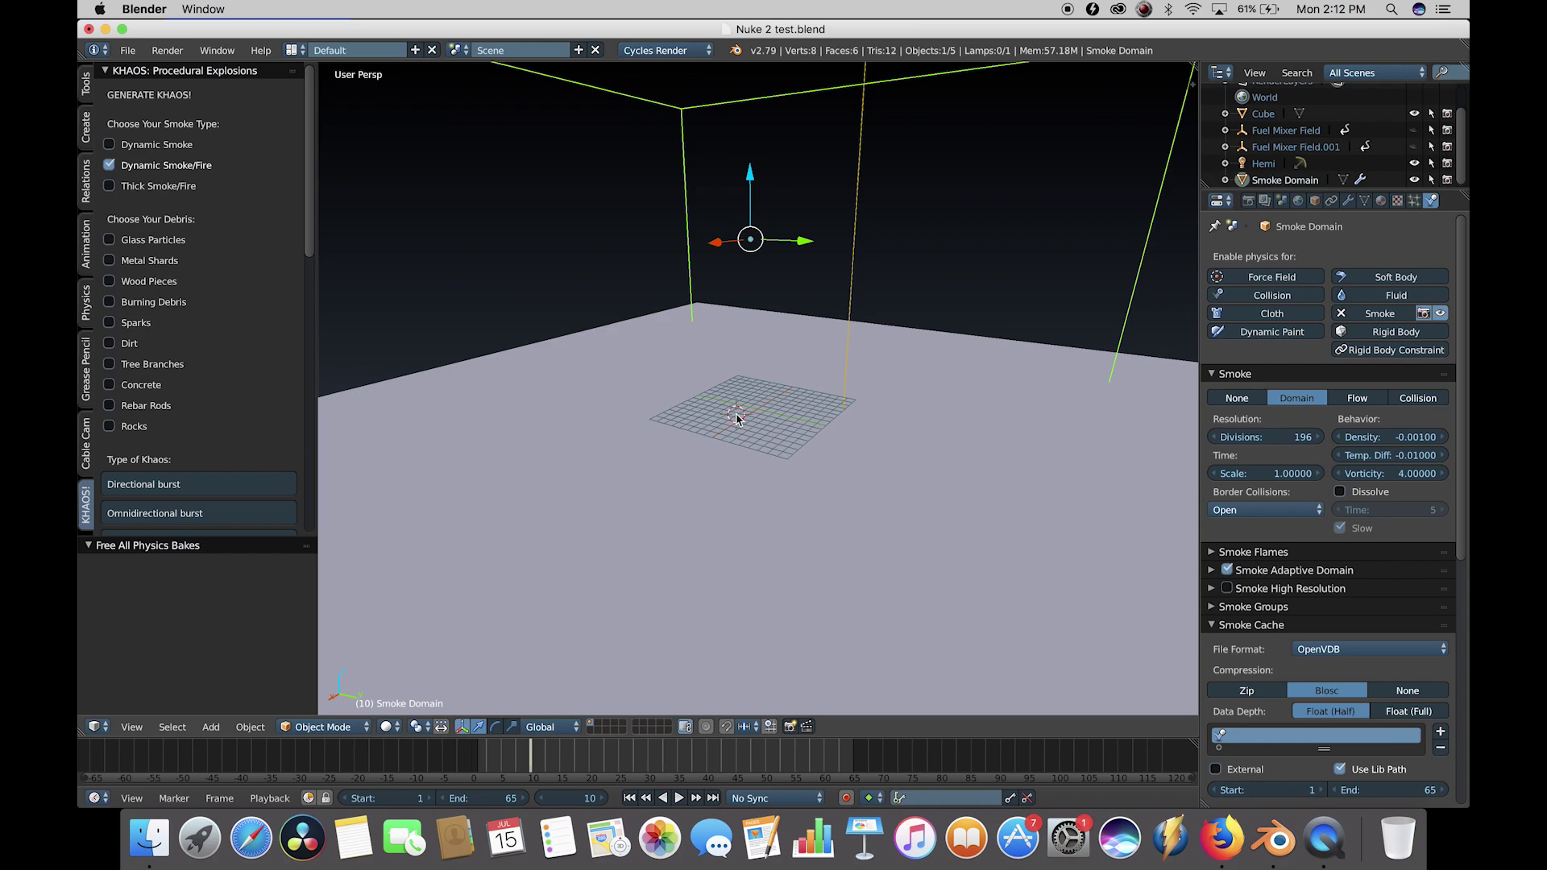
scroll(736, 415, left, 5)
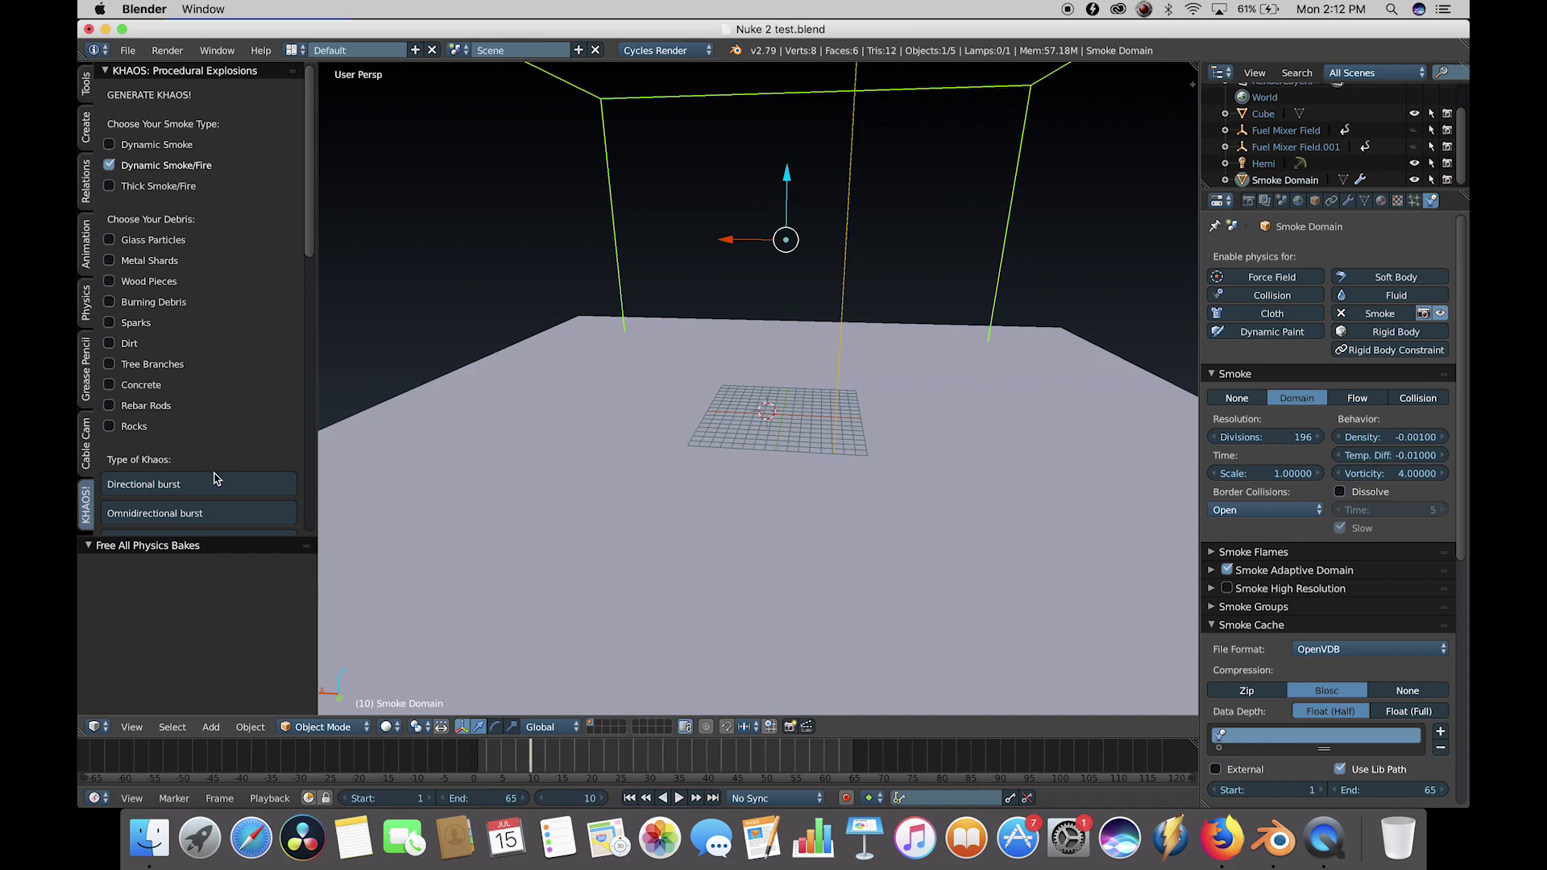
scroll(193, 508, down, 3)
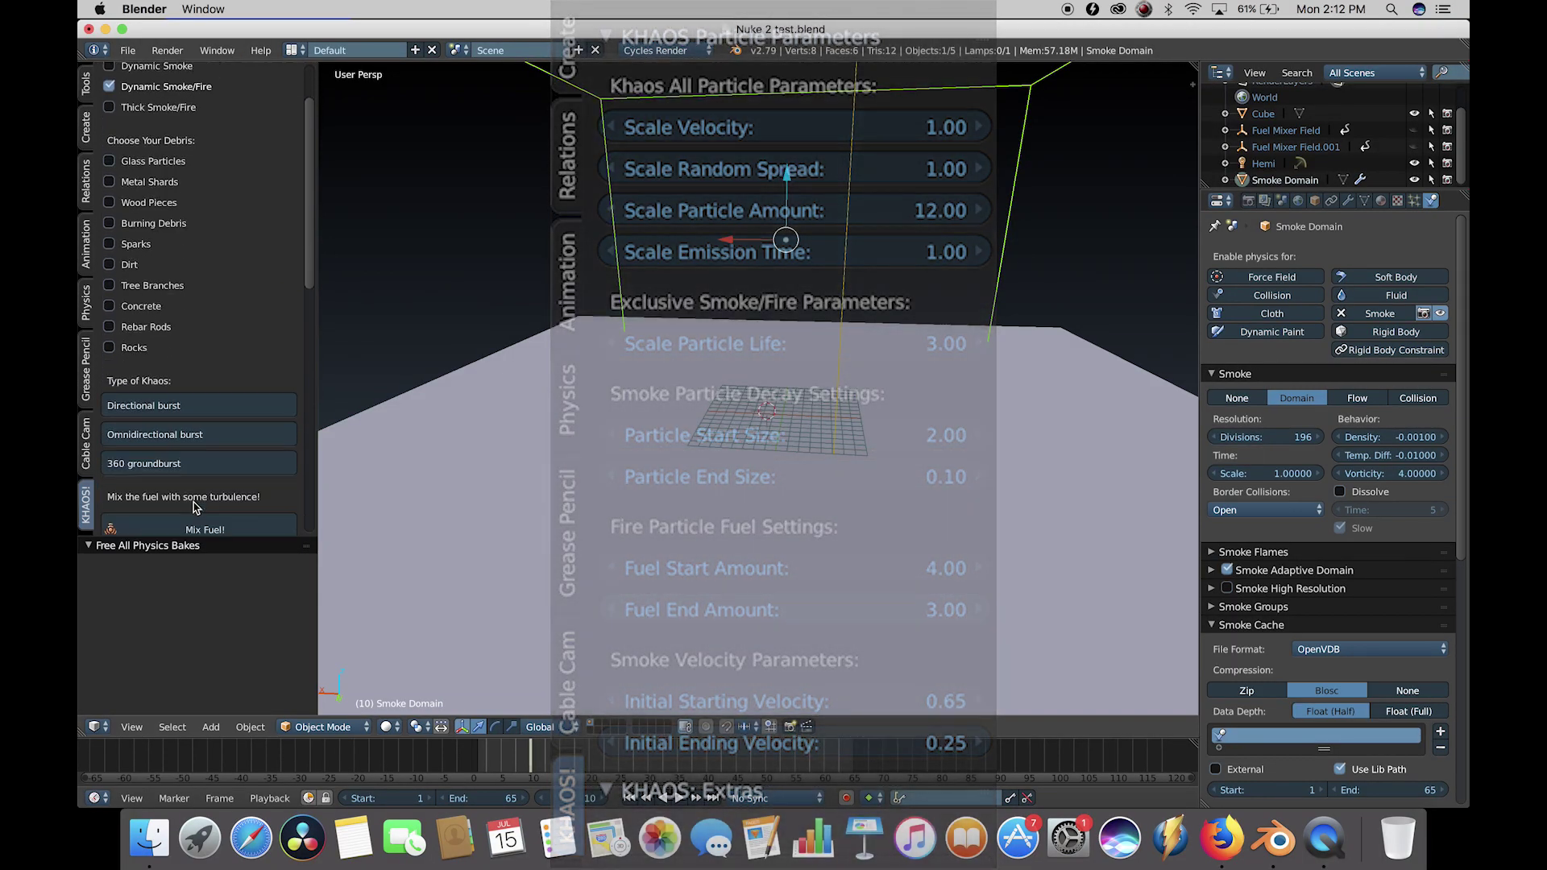
scroll(194, 507, down, 1)
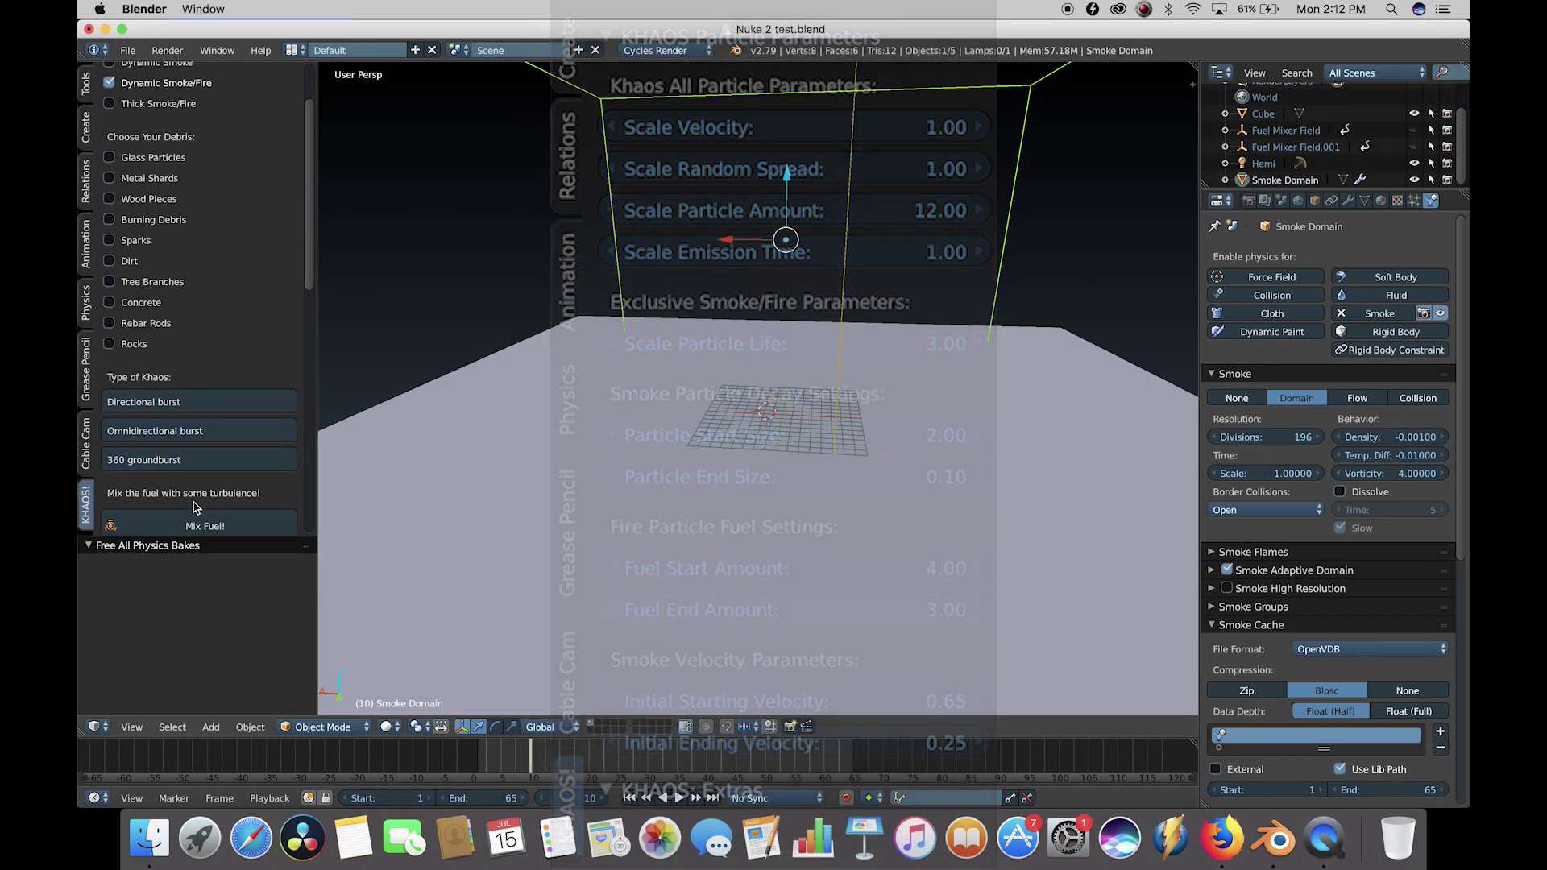
click(142, 462)
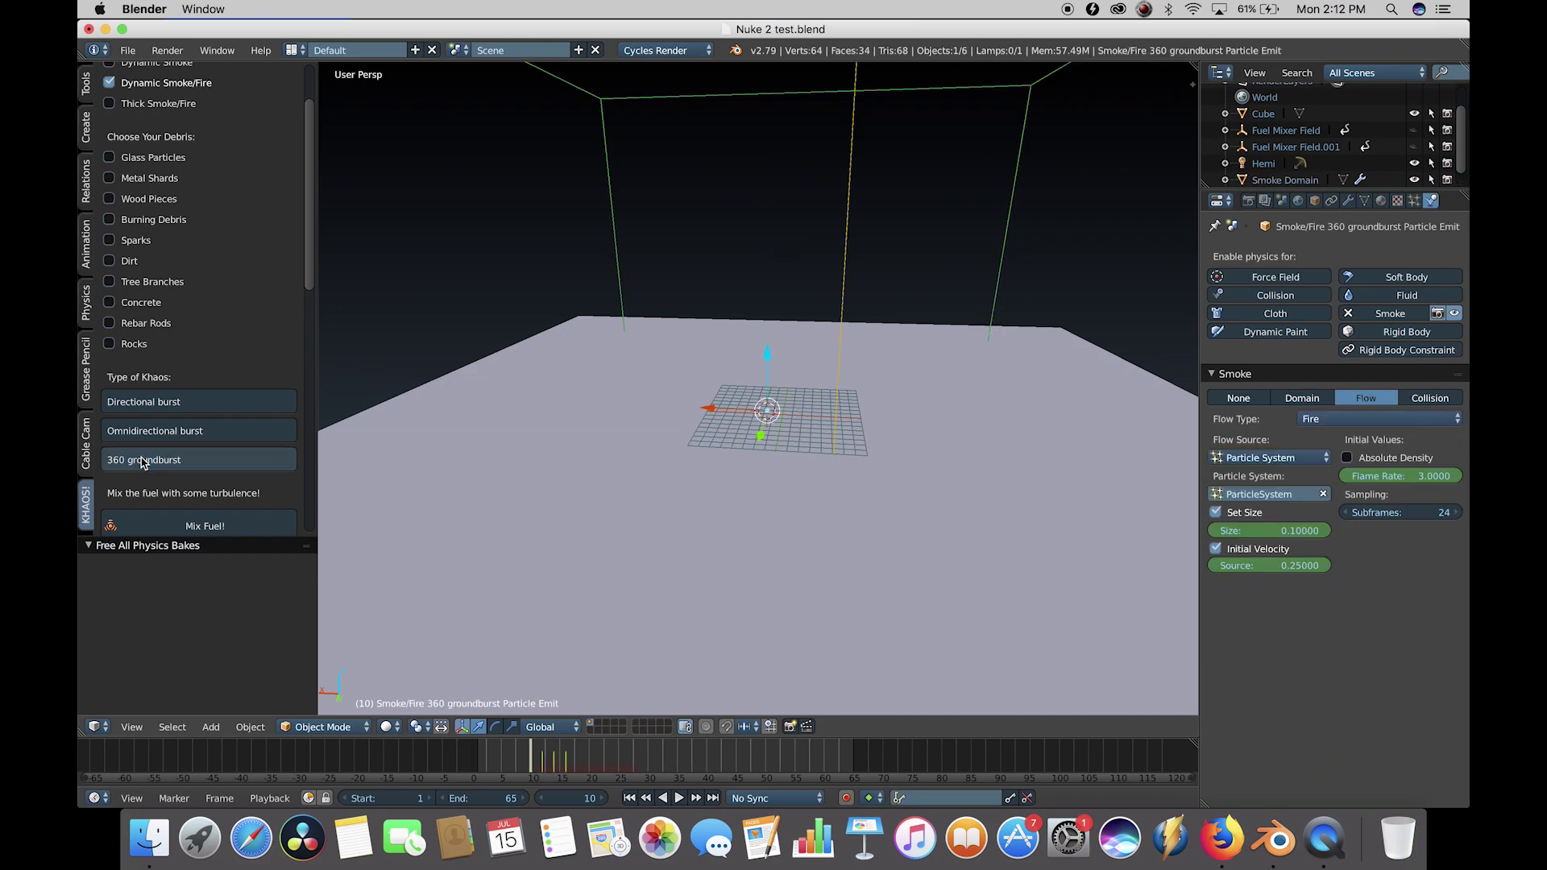
Stretch the new groundburst emitter along the global Z axis by a factor of about 5.47.
scroll(926, 257, up, 3)
shift+scroll(926, 258, down, 5)
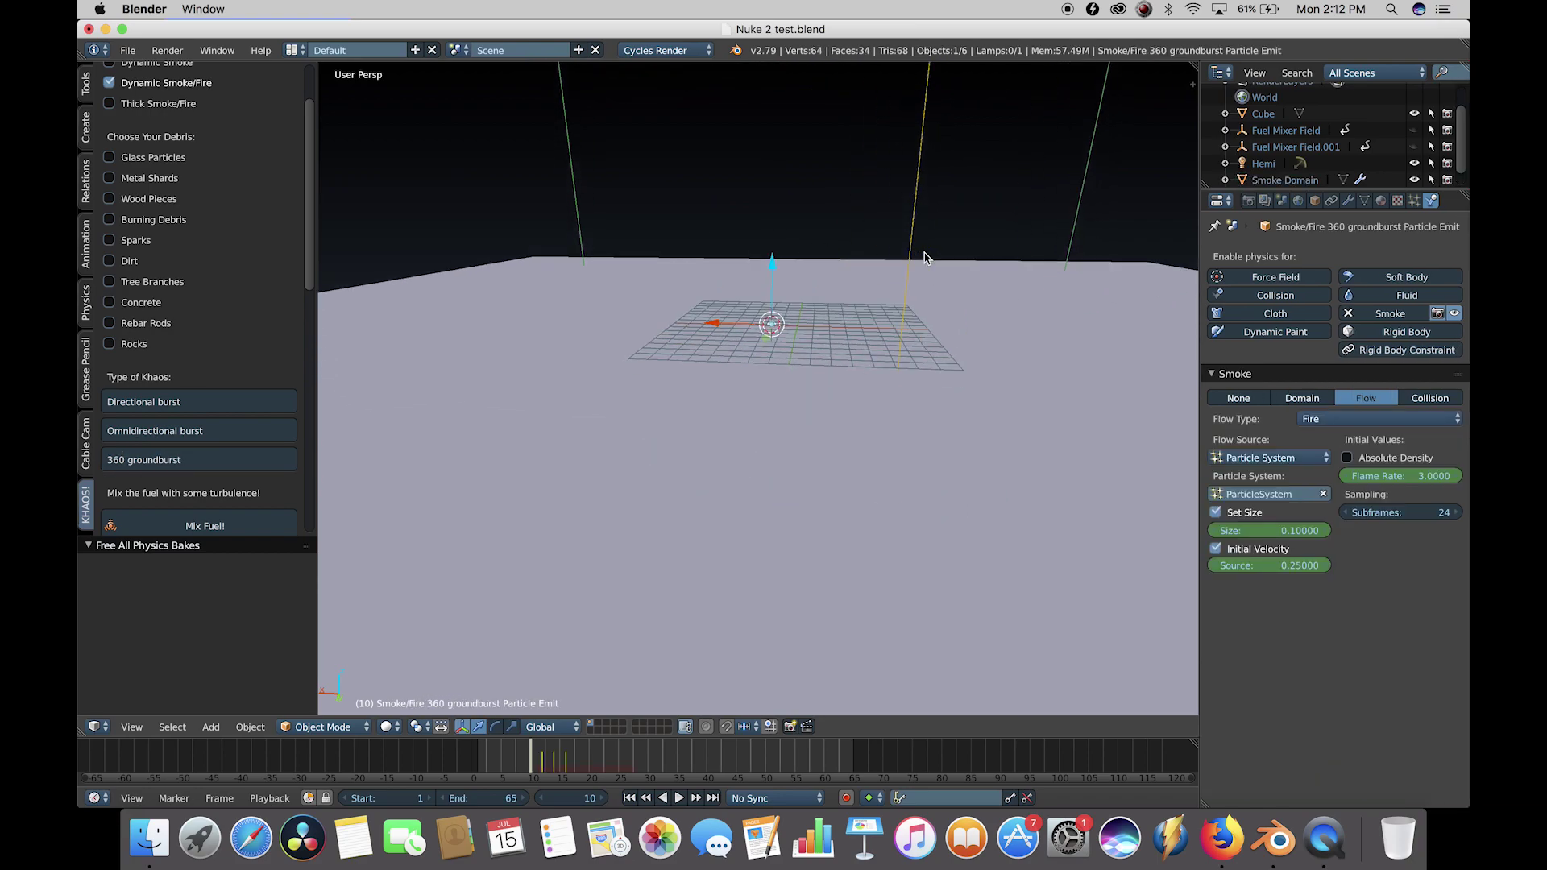
scroll(925, 257, left, 4)
shift+scroll(925, 257, left, 4)
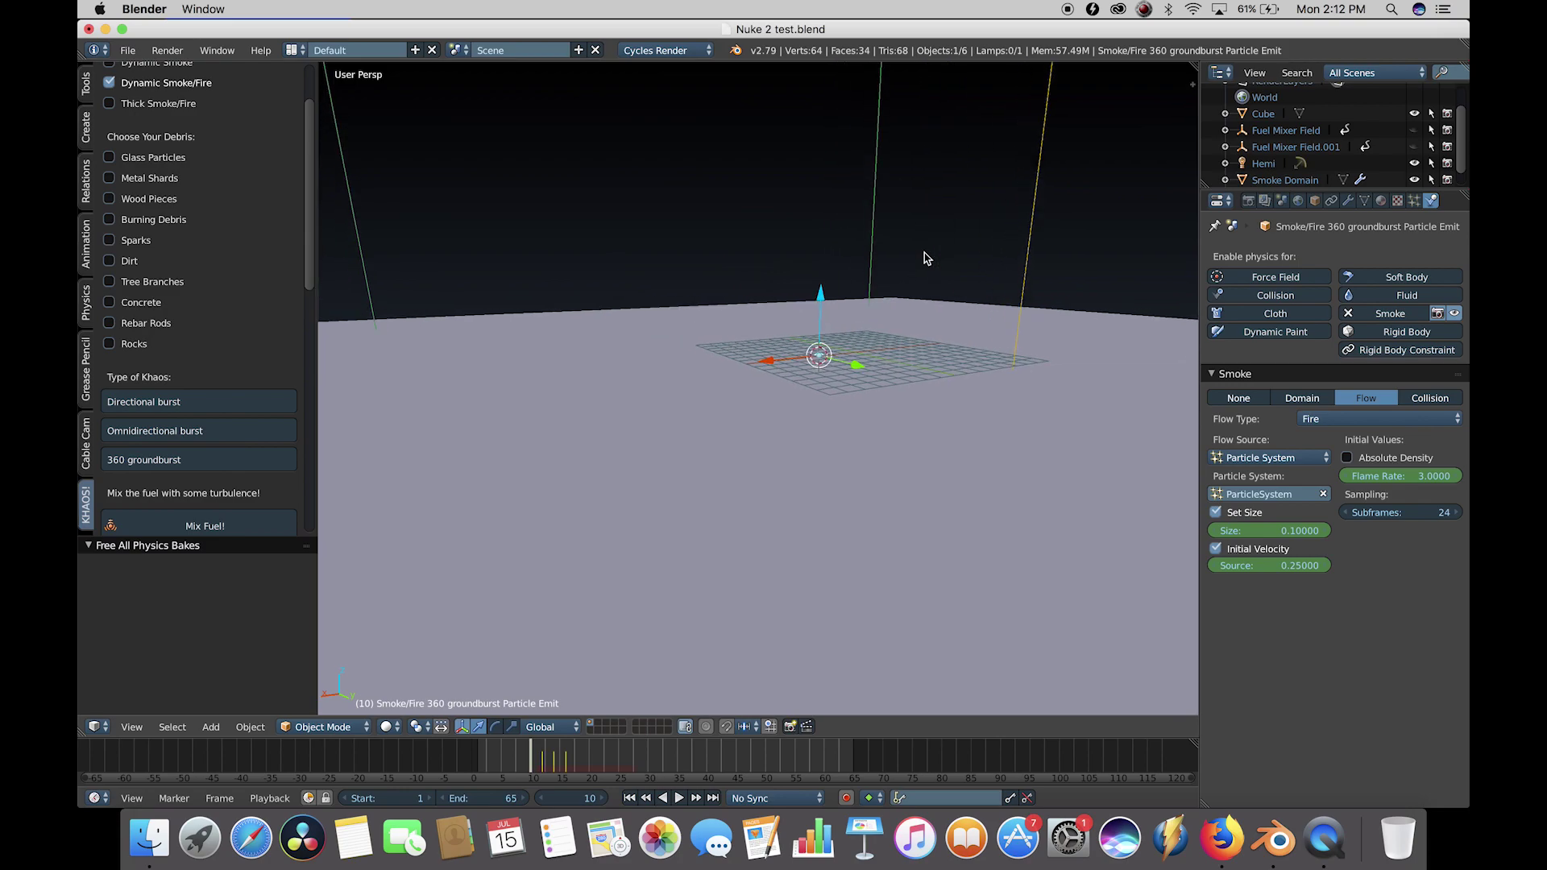
scroll(817, 335, up, 5)
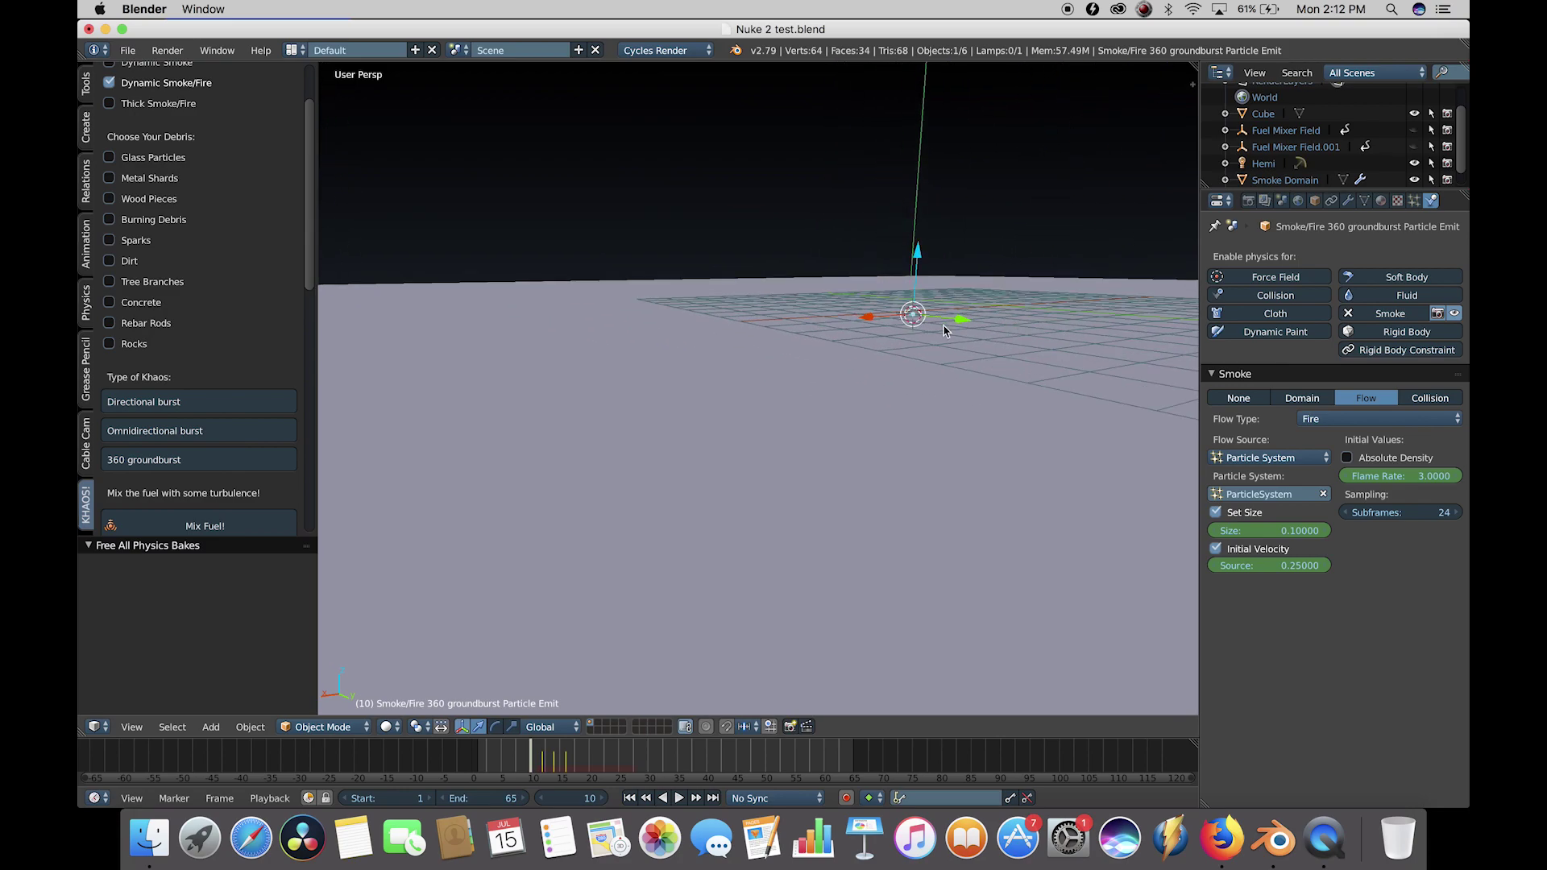
key(s)
key(z)
click(1103, 398)
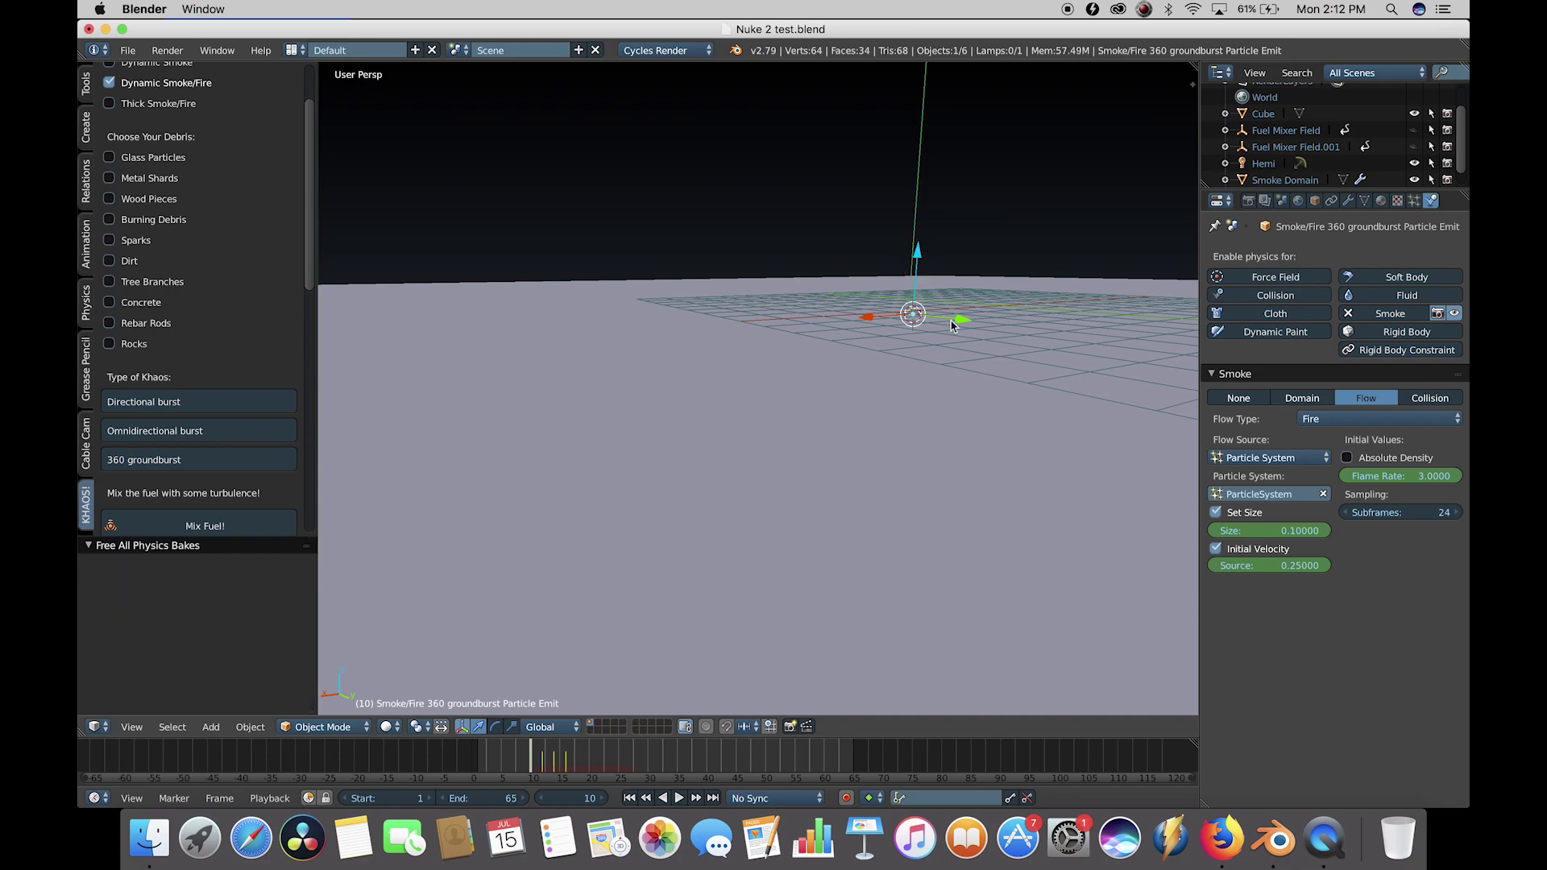
key(s)
key(z)
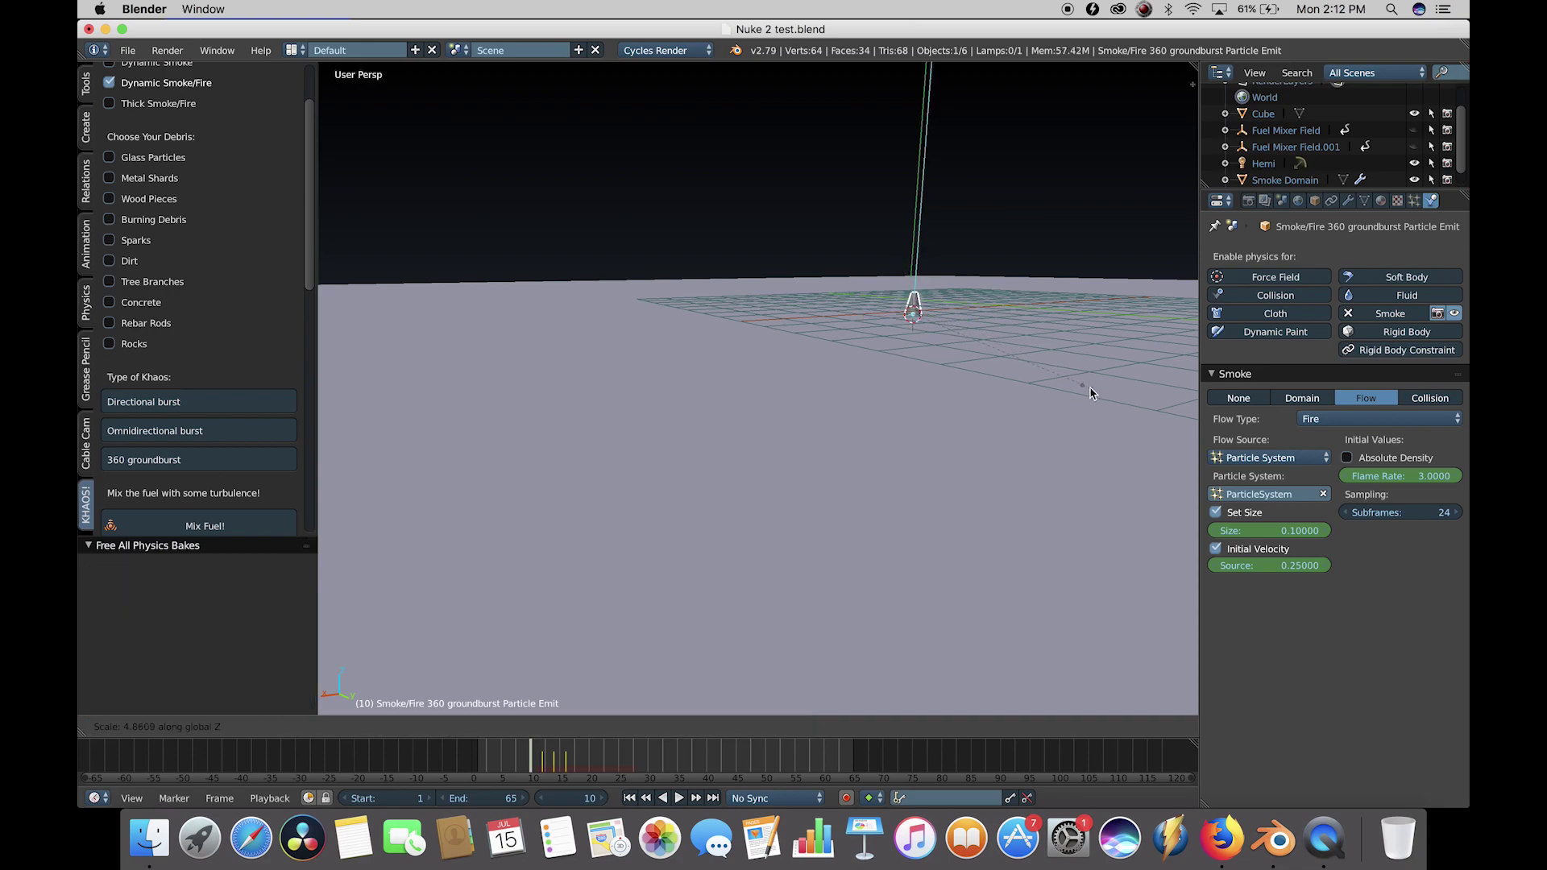
click(1104, 398)
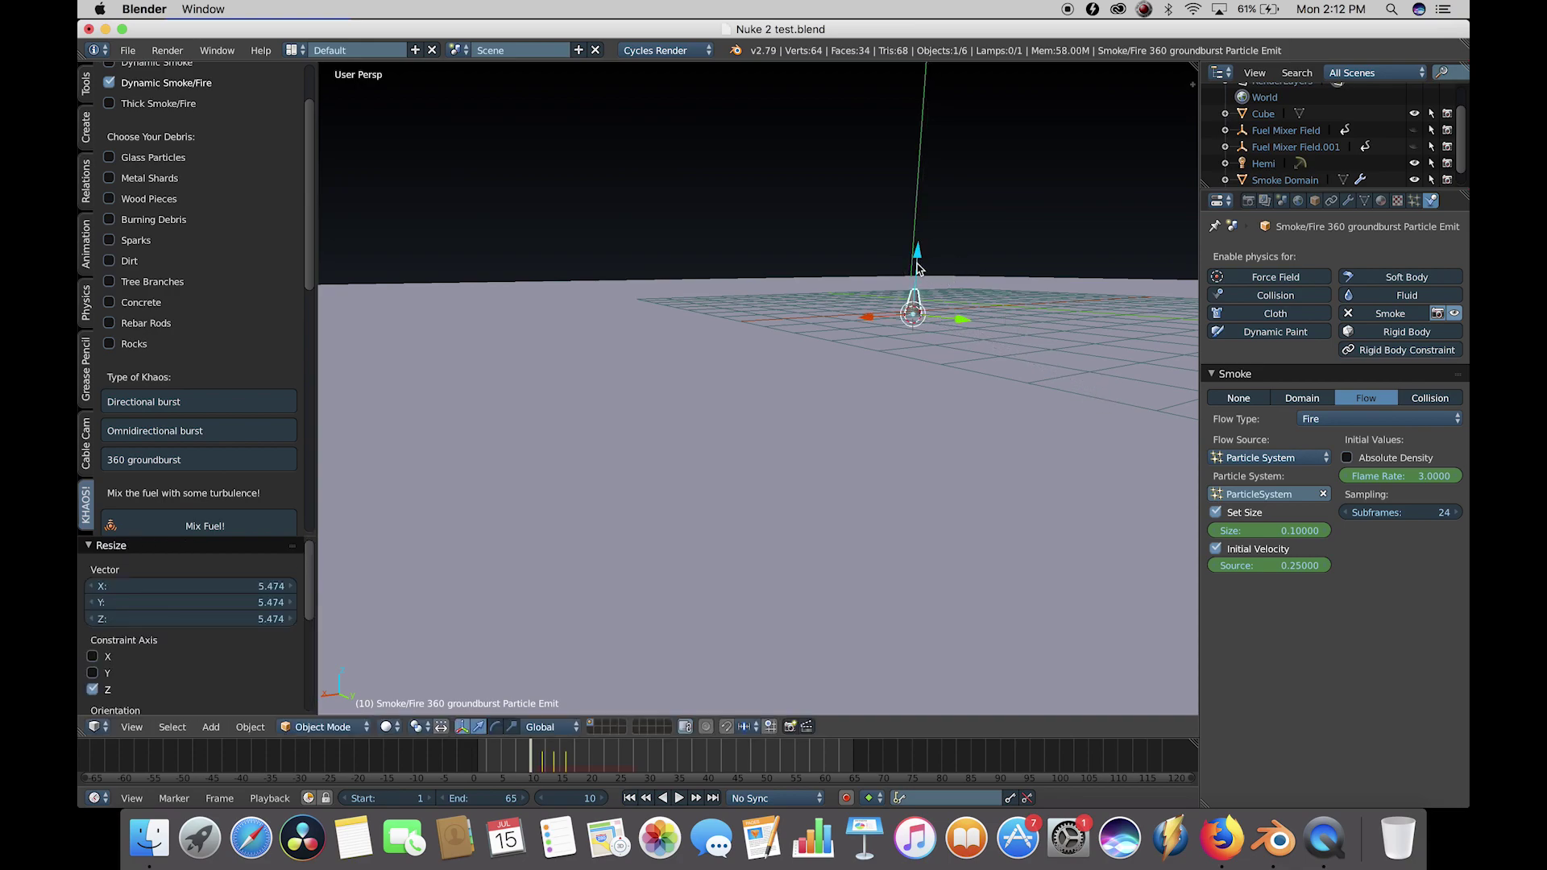
Raise the stretched emitter about 1.49 units along Z so it sits above the ground plane.
drag(913, 260, 913, 210)
scroll(913, 213, up, 5)
scroll(973, 216, down, 4)
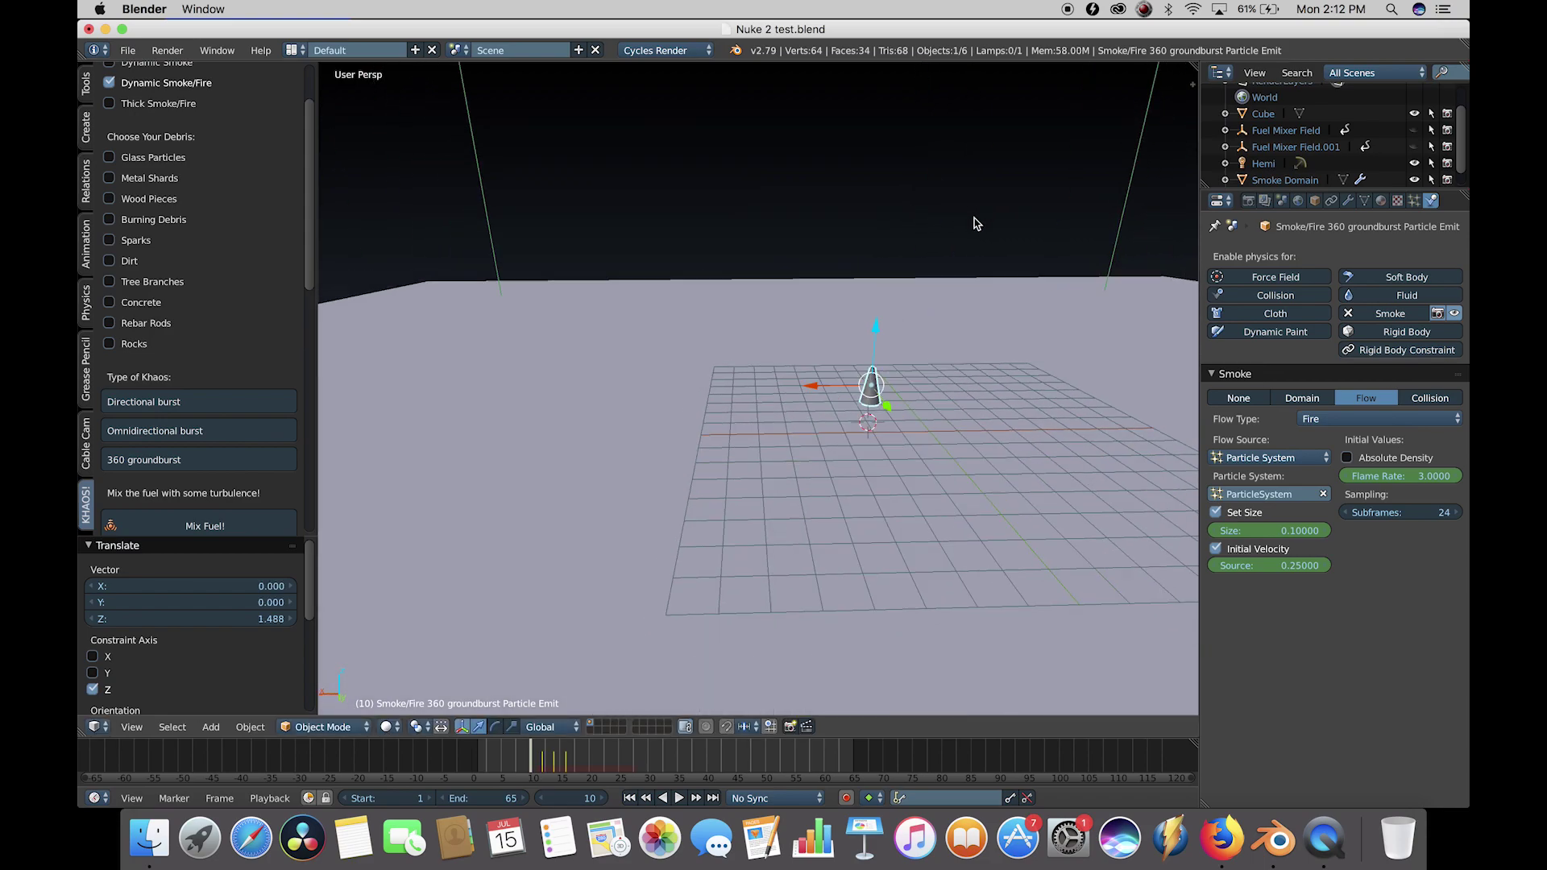
Select the Smoke Domain and turn off its smoke simulation display in the viewport.
right_click(1098, 181)
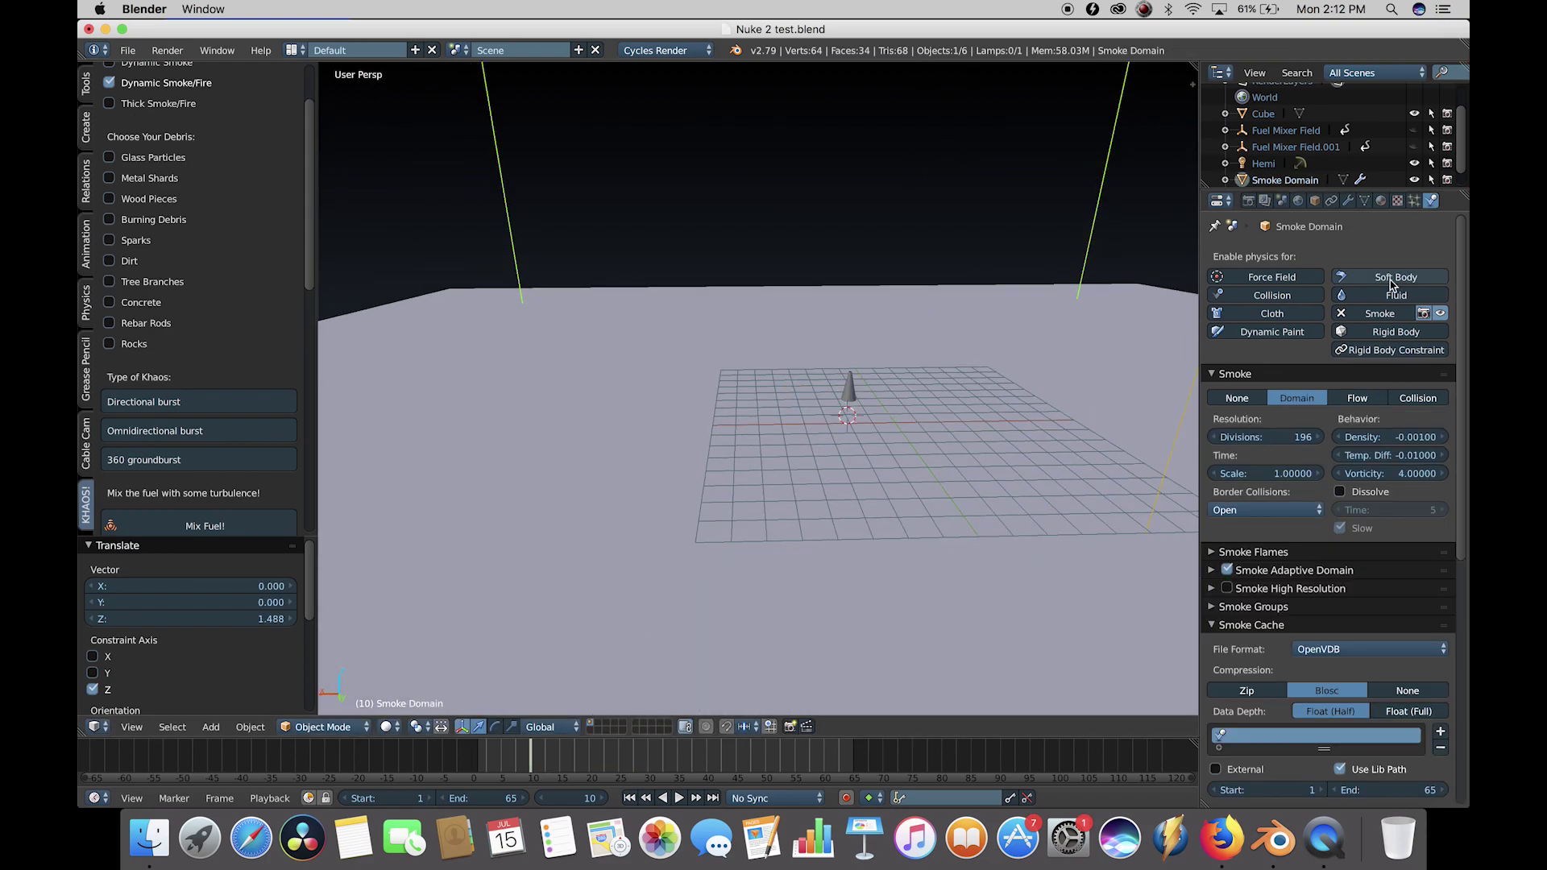
click(1441, 314)
scroll(852, 403, down, 2)
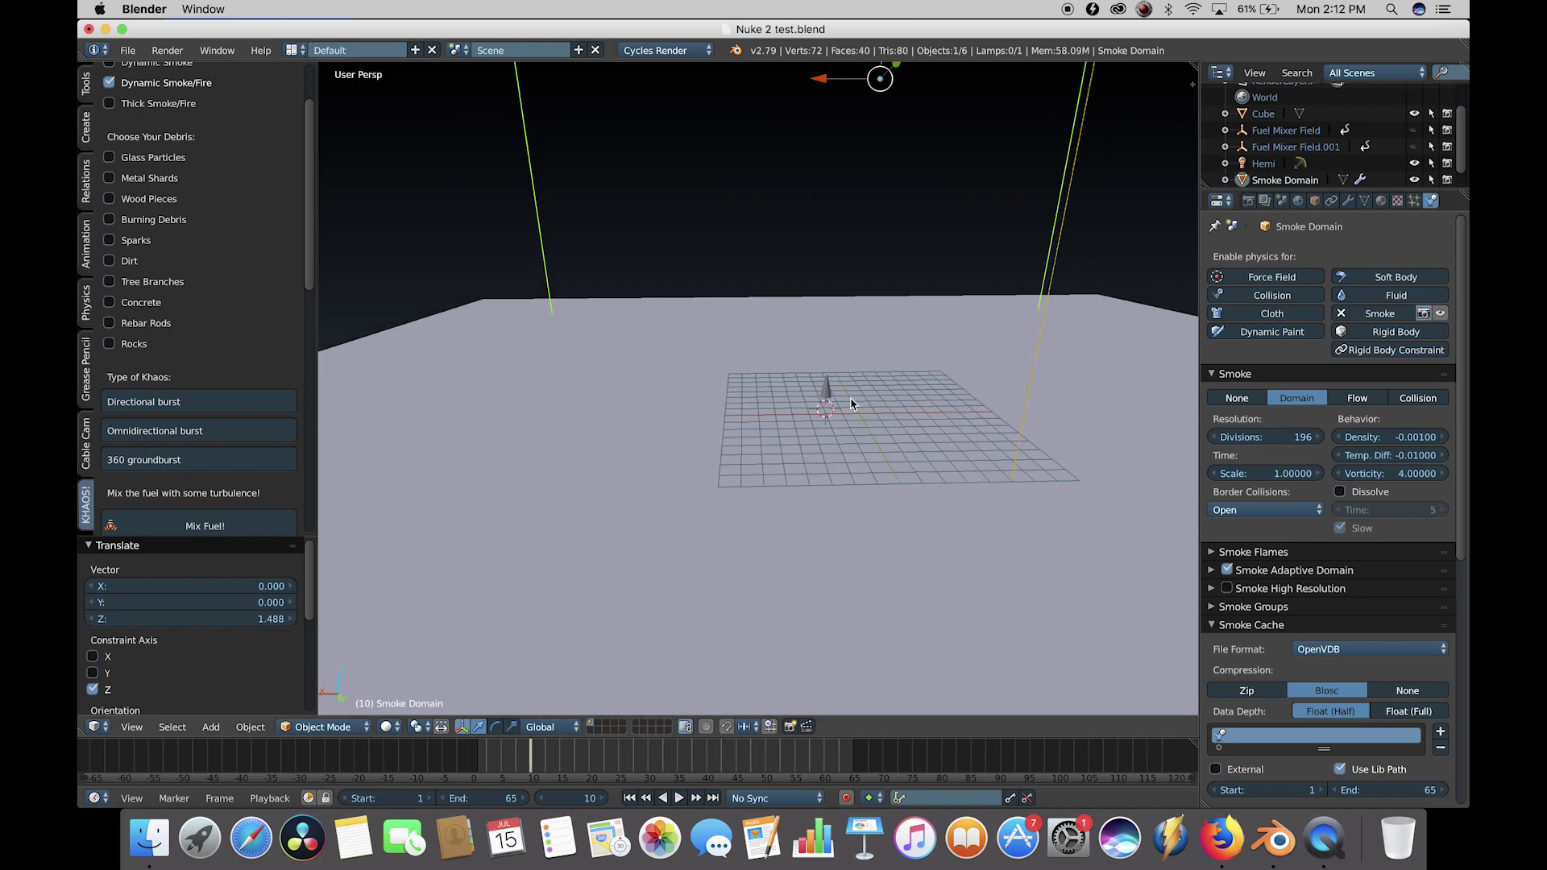
Select the smoke/fire groundburst emitter and preview its particle burst at frame 22.
right_click(828, 394)
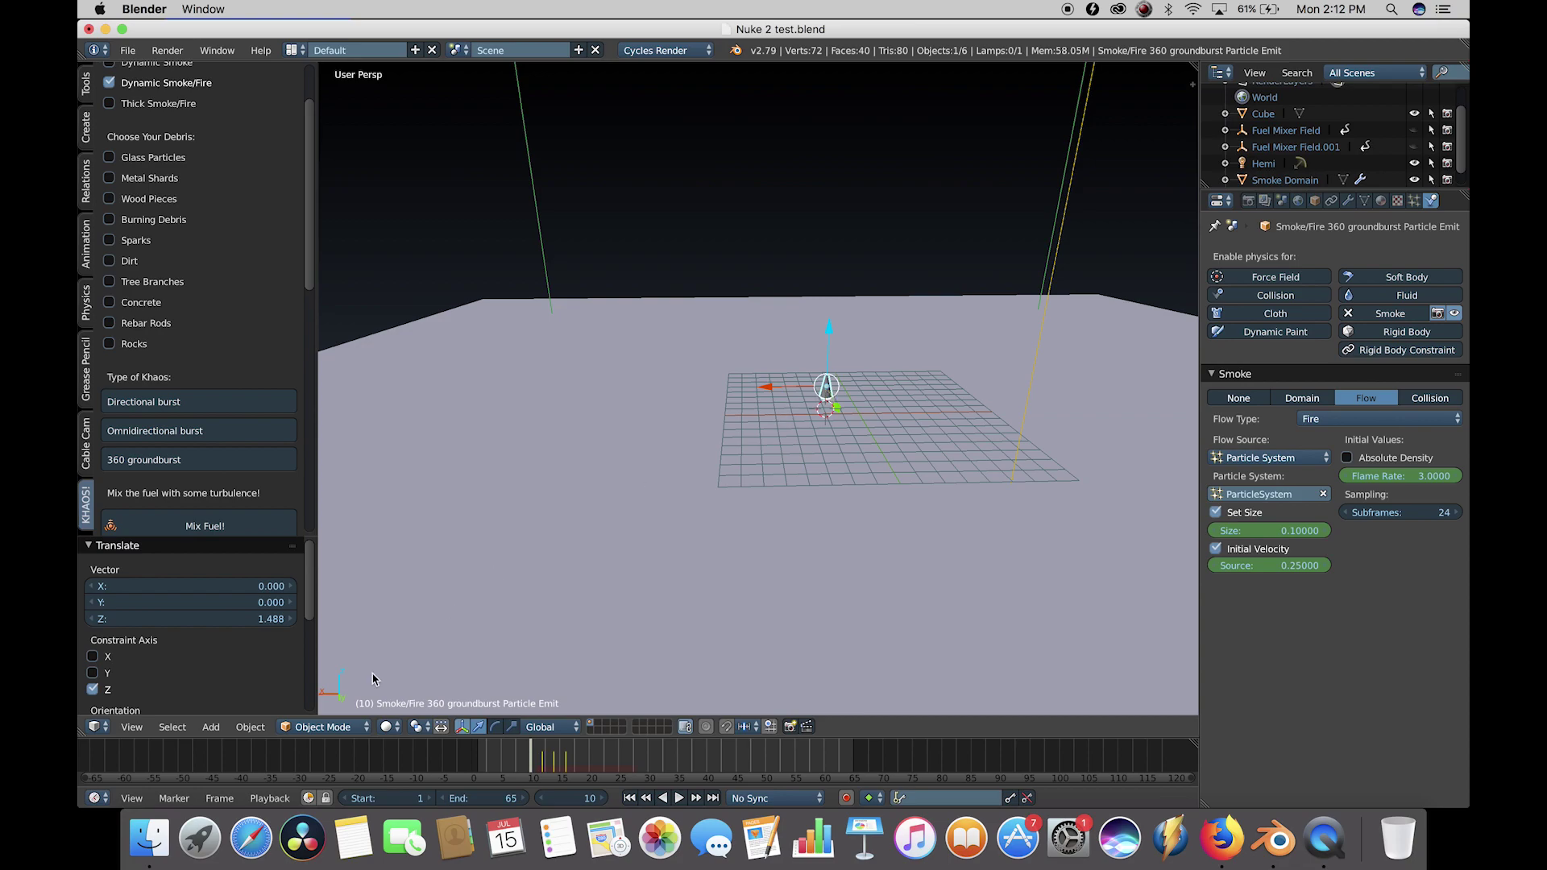
drag(531, 754, 601, 753)
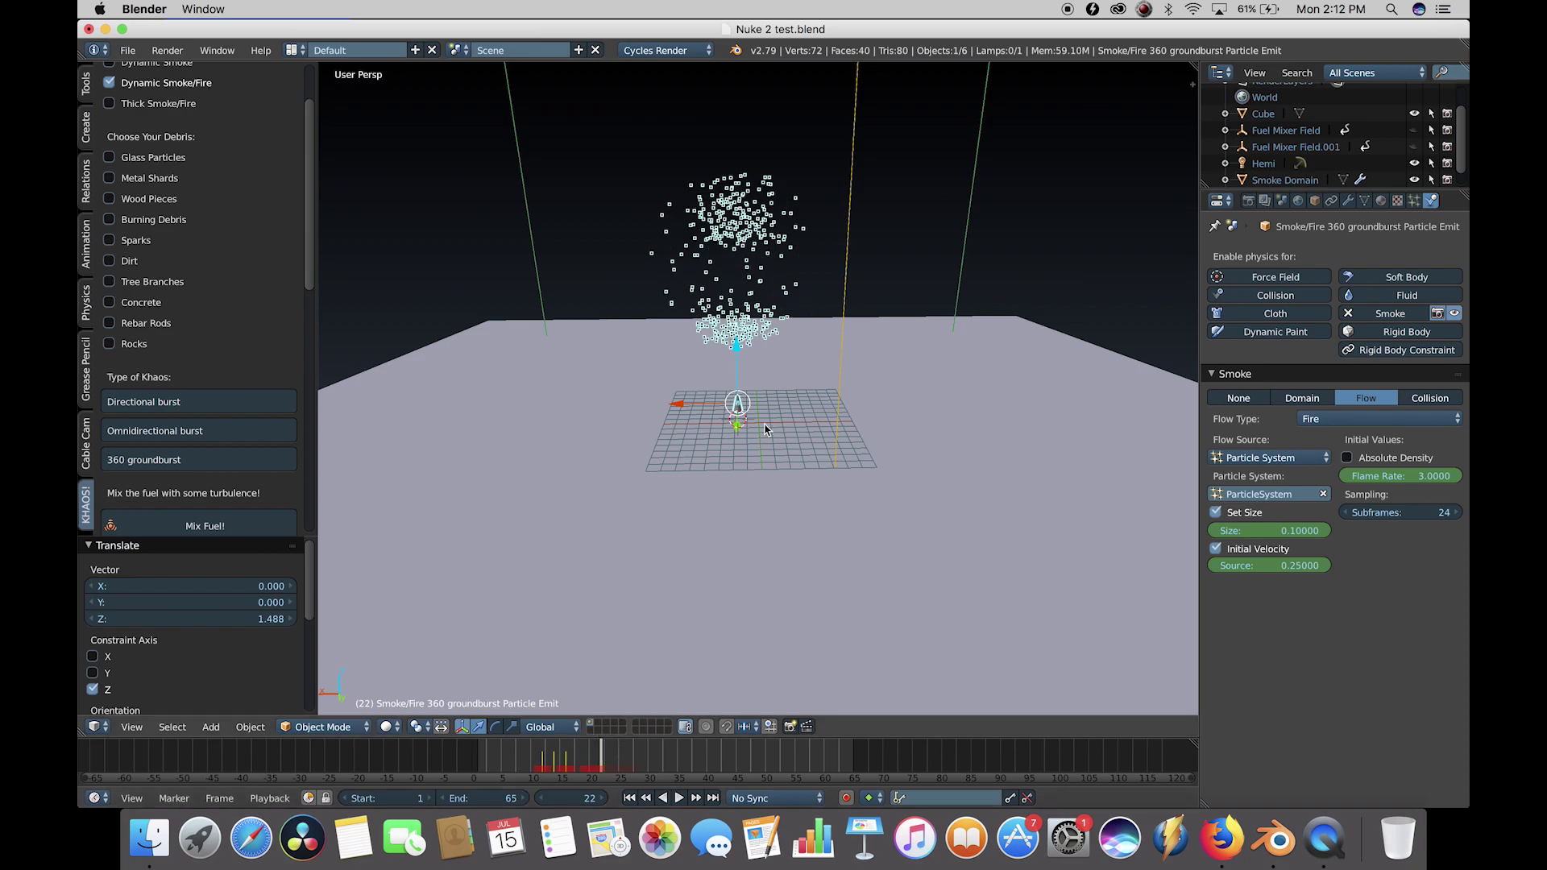
scroll(766, 429, up, 3)
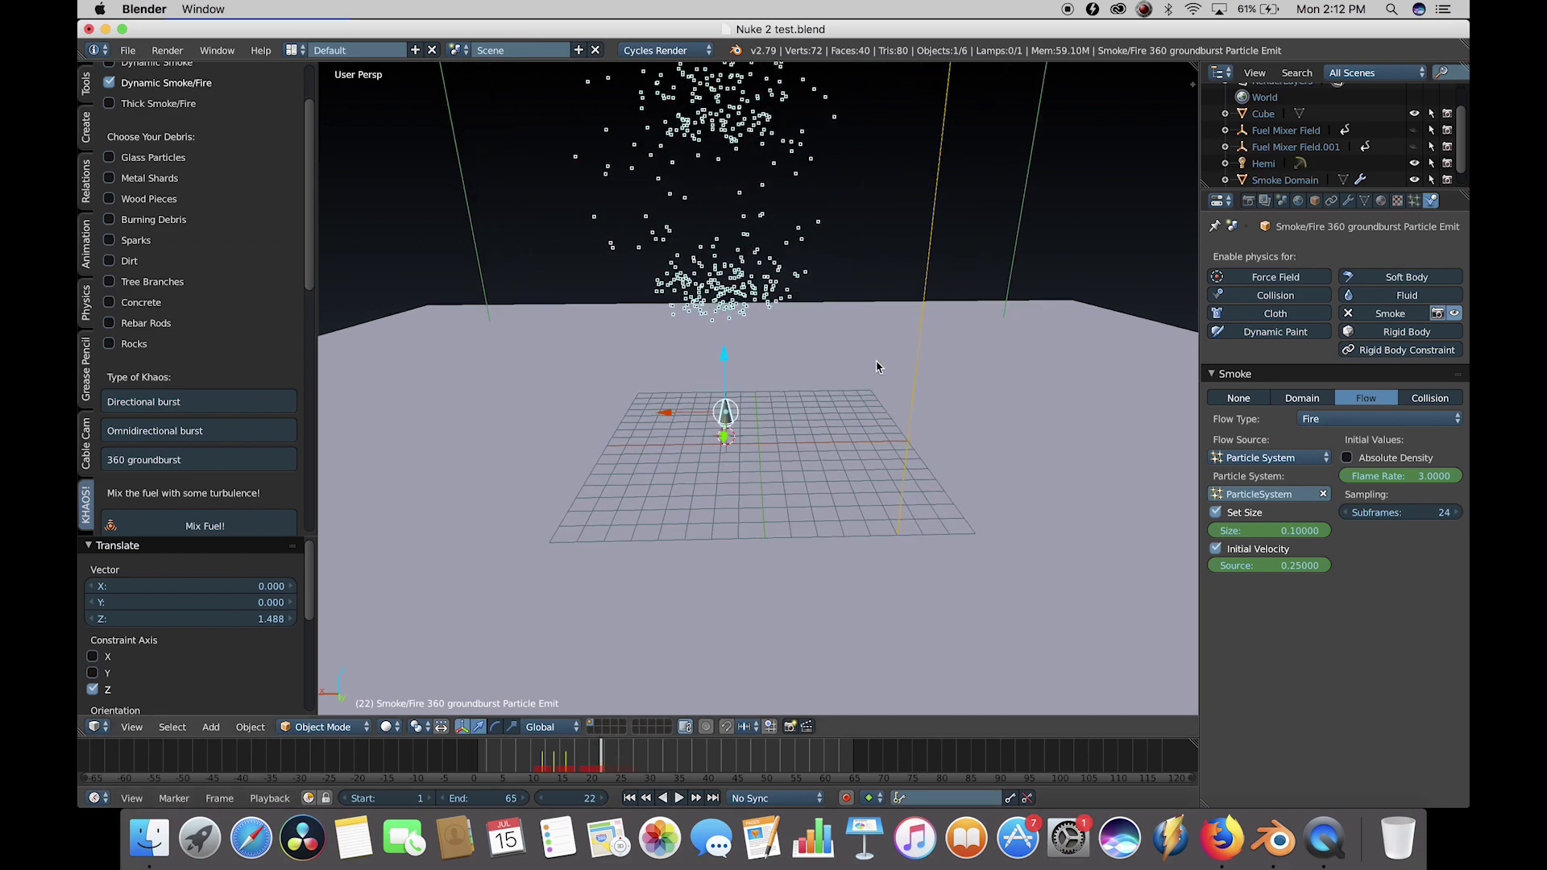
Try scaling the smoke/fire emitter to about 0.71 along Z and preview its particles at frame 23.
key(s)
click(834, 379)
drag(499, 754, 592, 754)
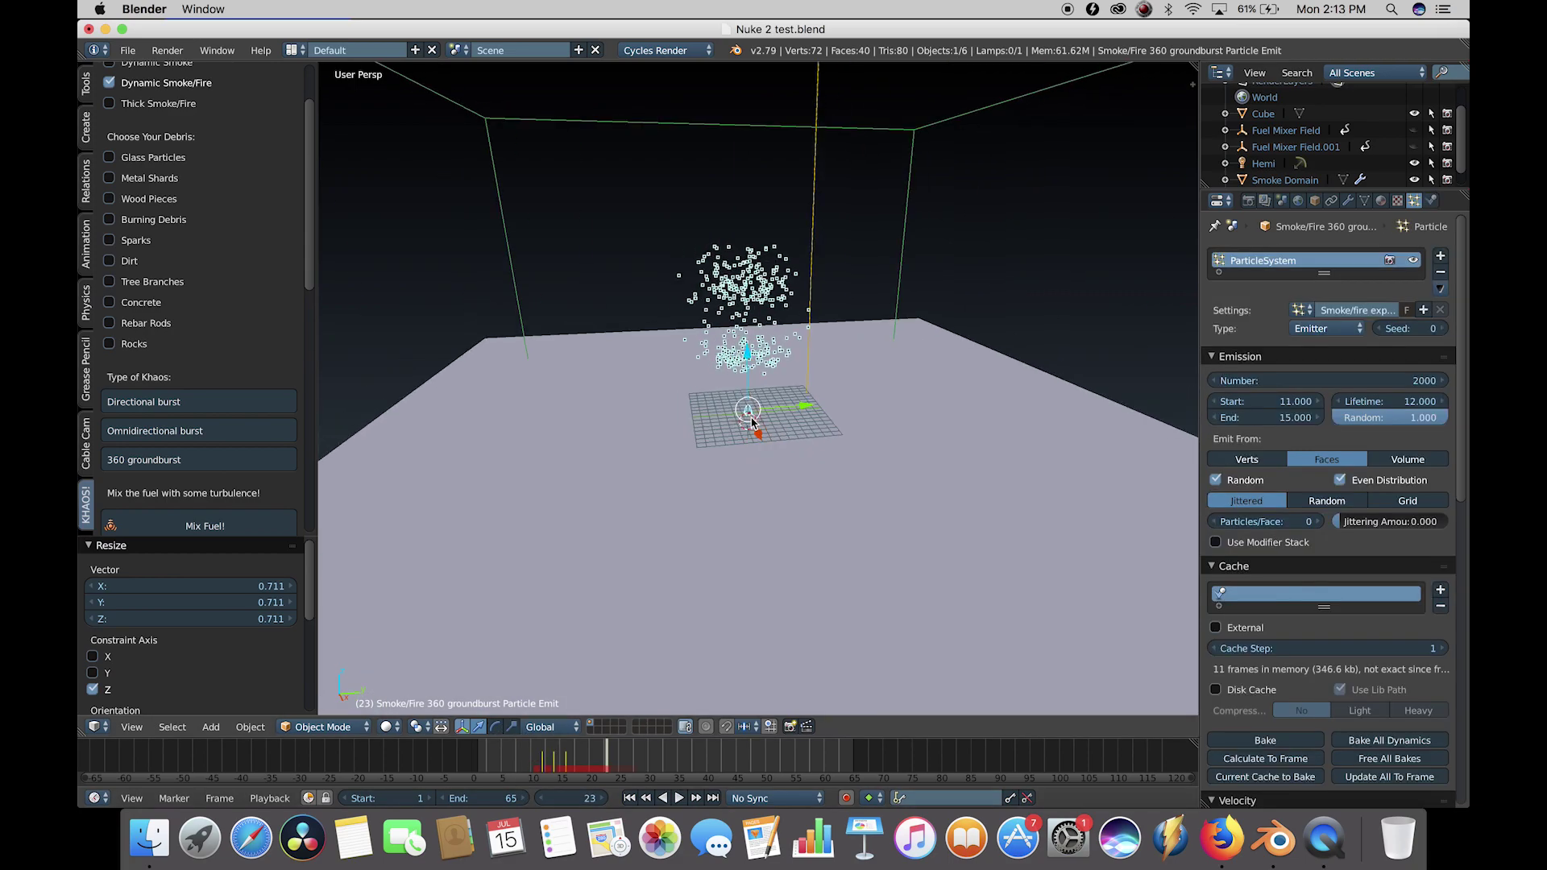
click(751, 423)
key(ctrl+z)
Switch the smoke type to Dynamic Smoke and add a 360 groundburst emitter at frame 10.
scroll(193, 208, up, 3)
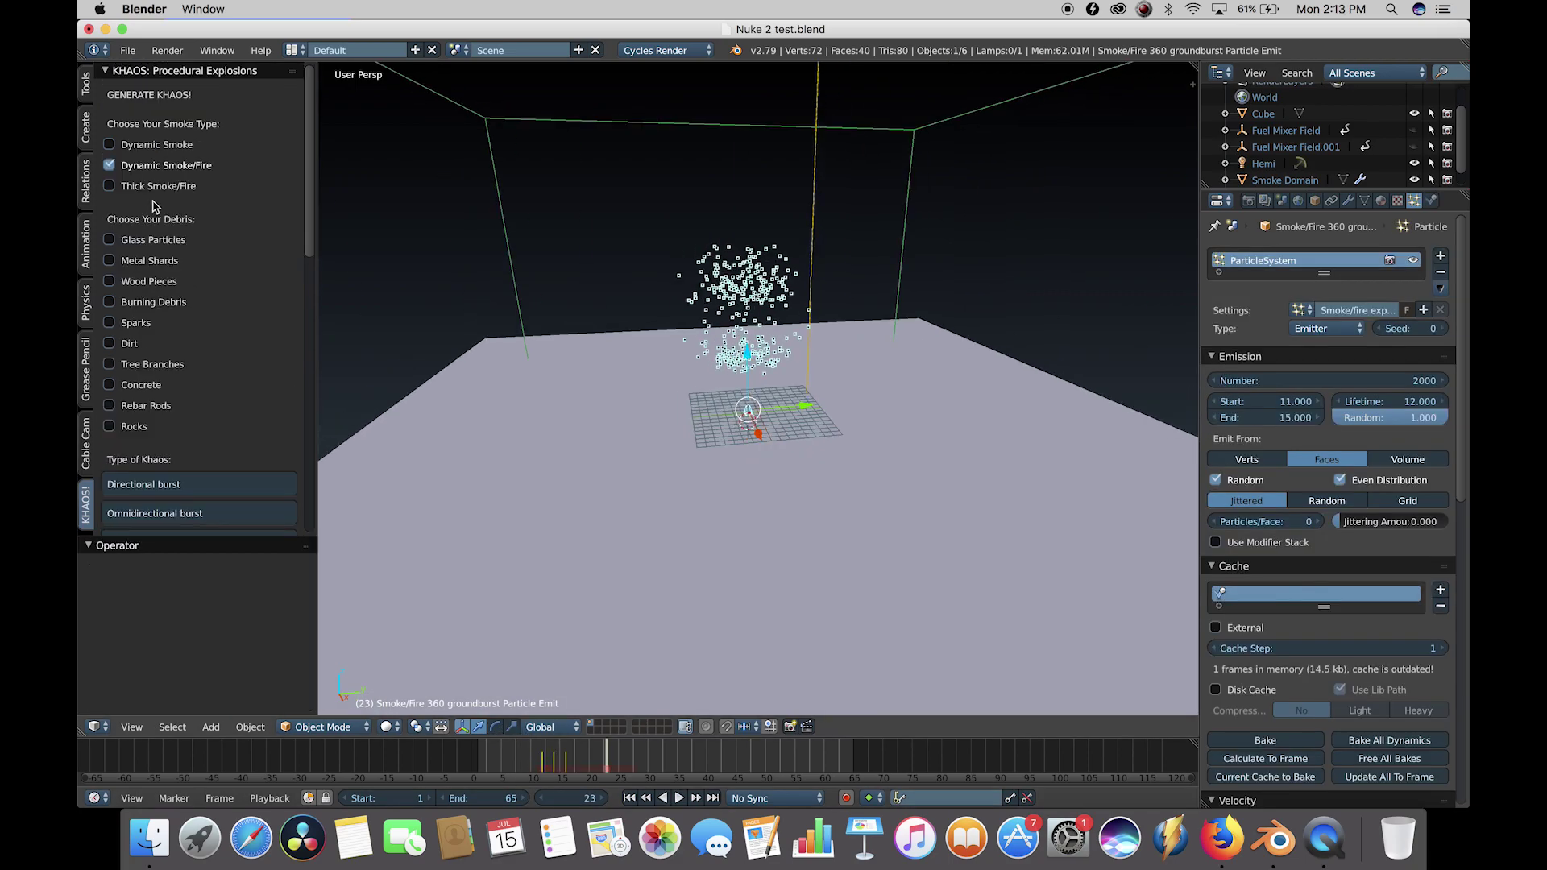
click(112, 168)
click(111, 146)
scroll(181, 381, down, 3)
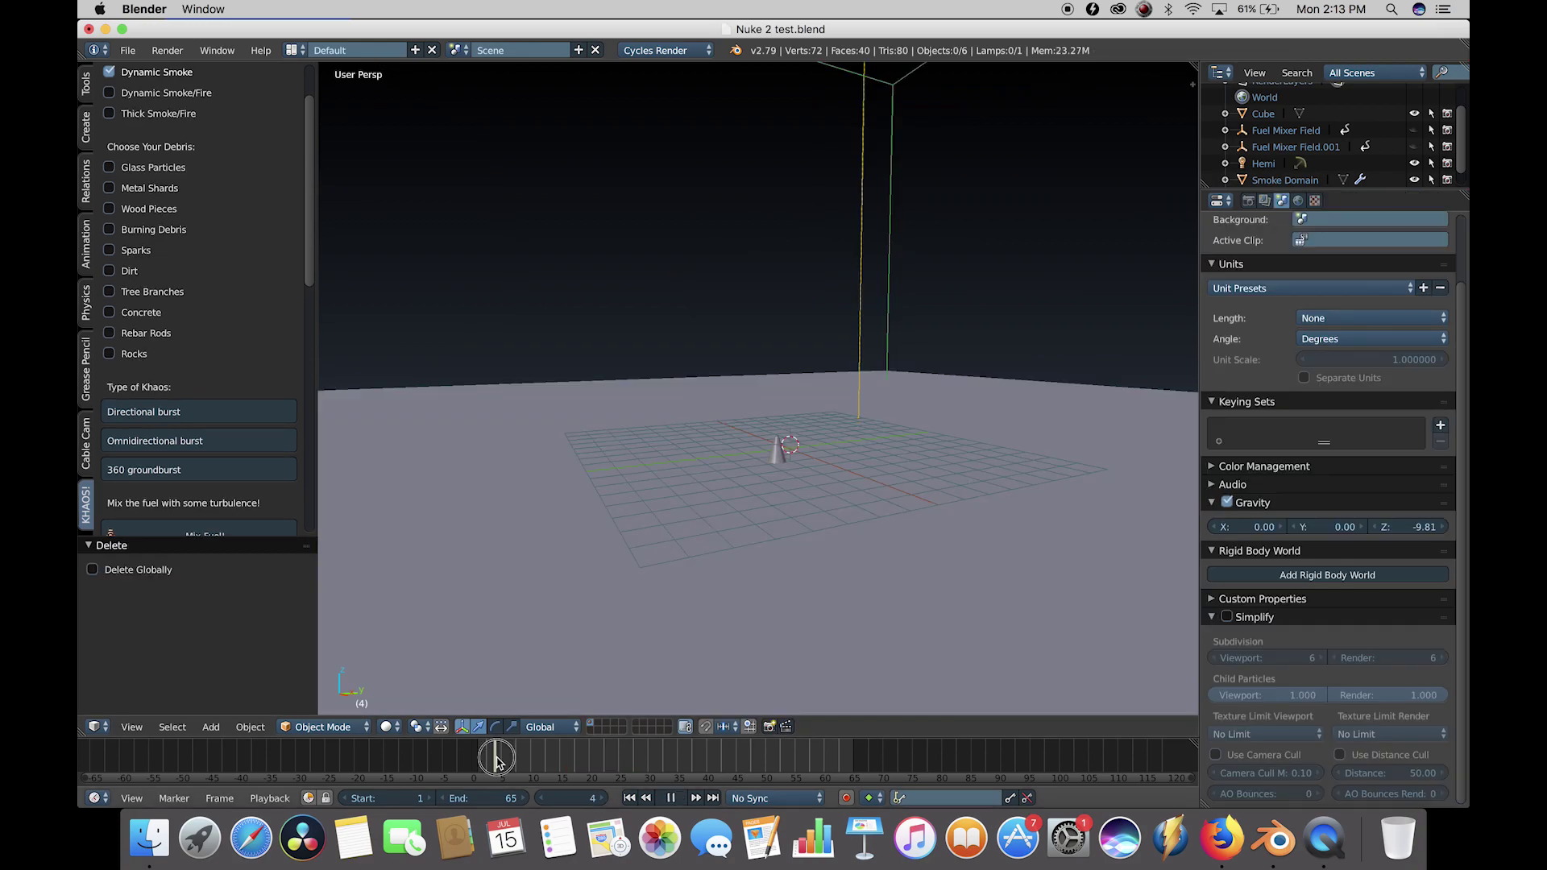
mouse_move(498, 755)
mouse_down()
mouse_move(544, 759)
mouse_move(522, 745)
mouse_up()
click(155, 474)
Move the new smoke emitter along Y over the cone emitter and raise it about 0.3 units along Z.
scroll(898, 432, right, 5)
scroll(898, 432, up, 3)
scroll(898, 432, down, 5)
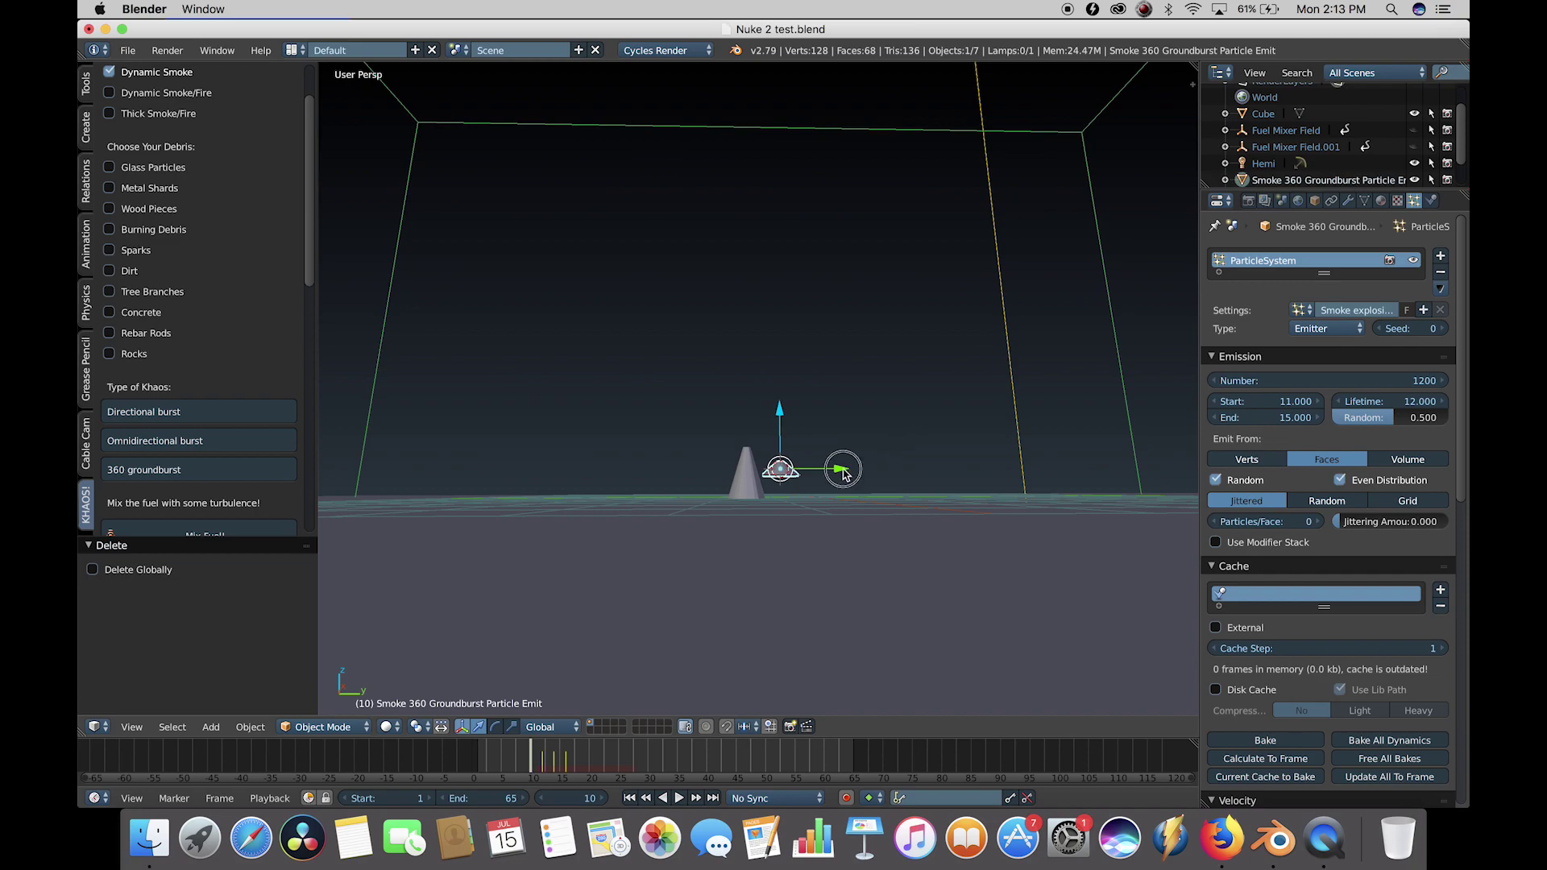
drag(841, 471, 808, 469)
drag(747, 418, 746, 402)
Show the scene in wireframe and scale the smoke emitter into a wide, flat disc, flattening it along Z and finishing with an overall scale of about 0.28.
scroll(943, 463, up, 2)
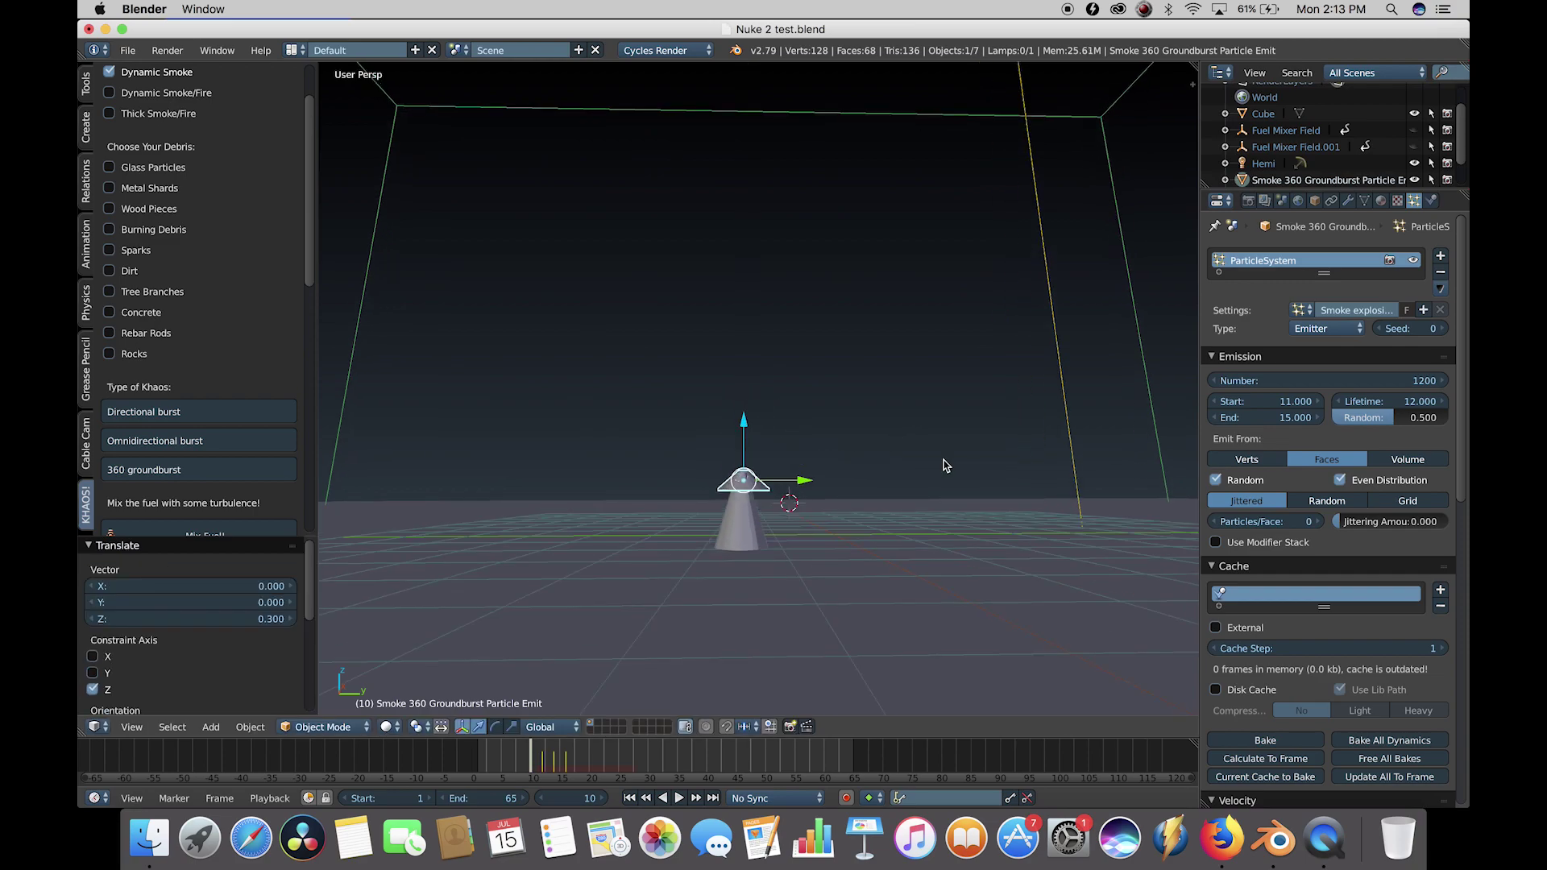
key(z)
key(s)
key(z)
click(757, 477)
key(s)
click(886, 452)
key(s)
click(794, 478)
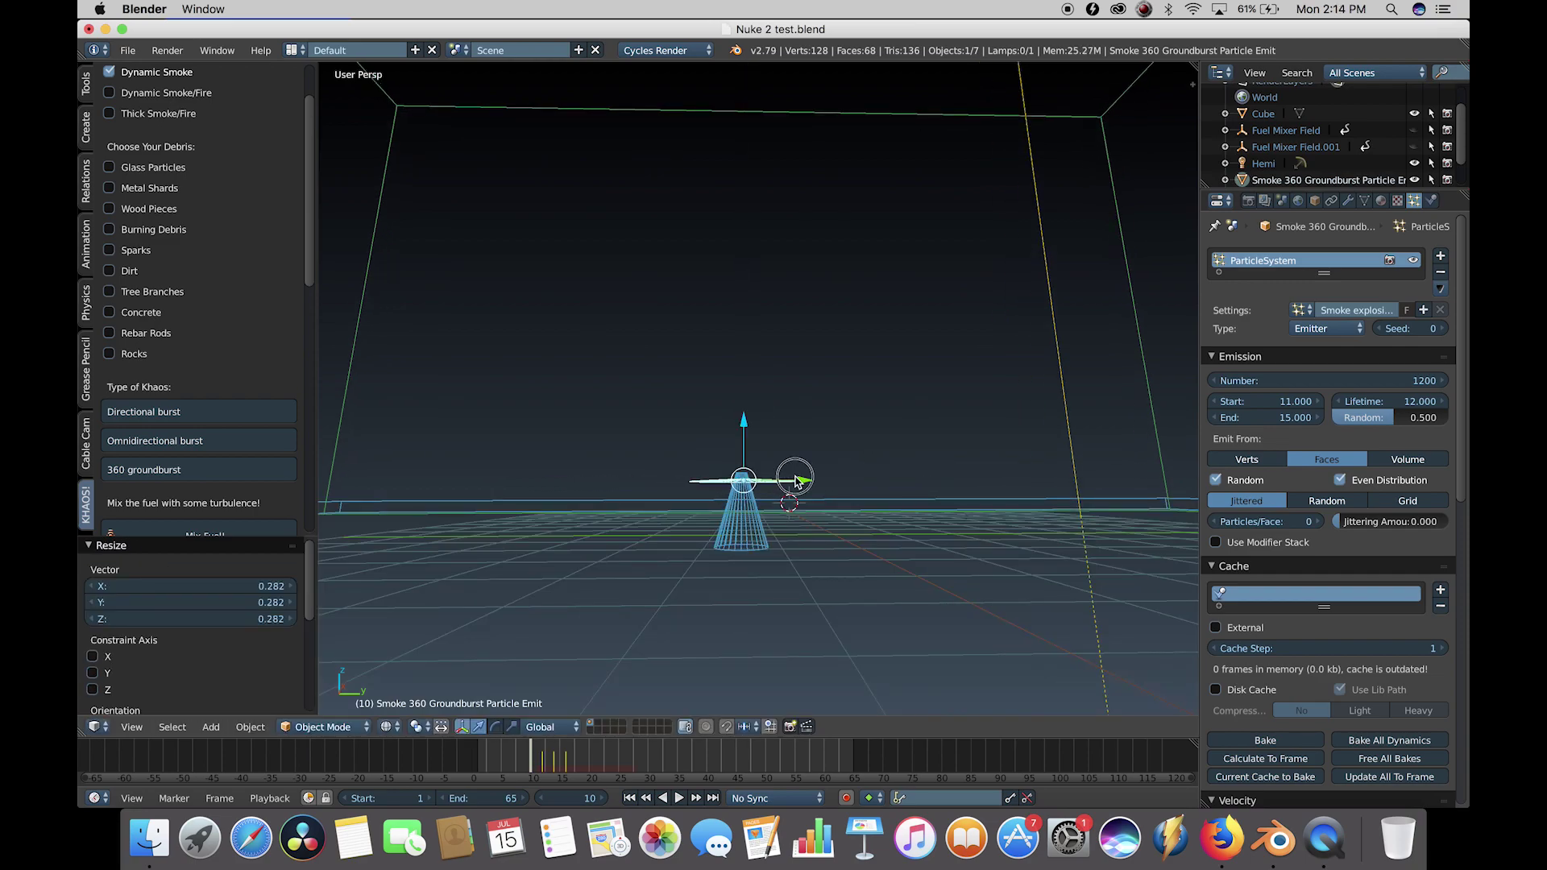
Add the cone emitter to the selection, raise both emitters about 0.55 units along Z, and restore solid shading.
shift+right_click(756, 506)
drag(742, 437, 741, 394)
scroll(740, 396, down, 4)
right_click(787, 446)
key(z)
Scrub the animation past frame 16 to preview the rising column and the ground ring of particles.
scroll(786, 446, down, 1)
drag(504, 760, 567, 759)
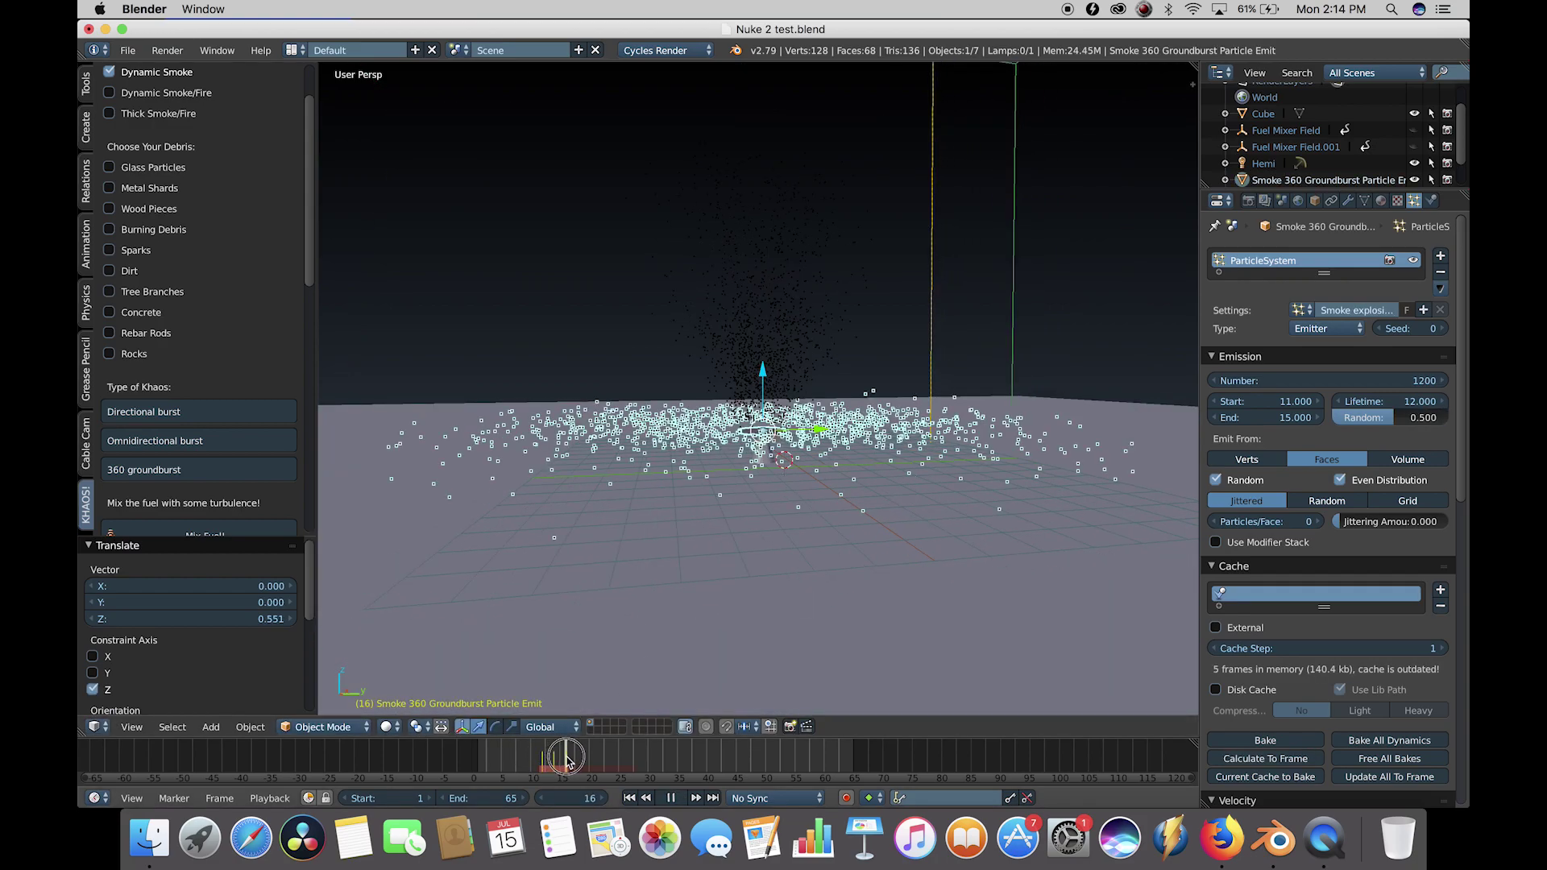
scroll(736, 523, down, 3)
scroll(736, 523, up, 4)
scroll(736, 523, down, 3)
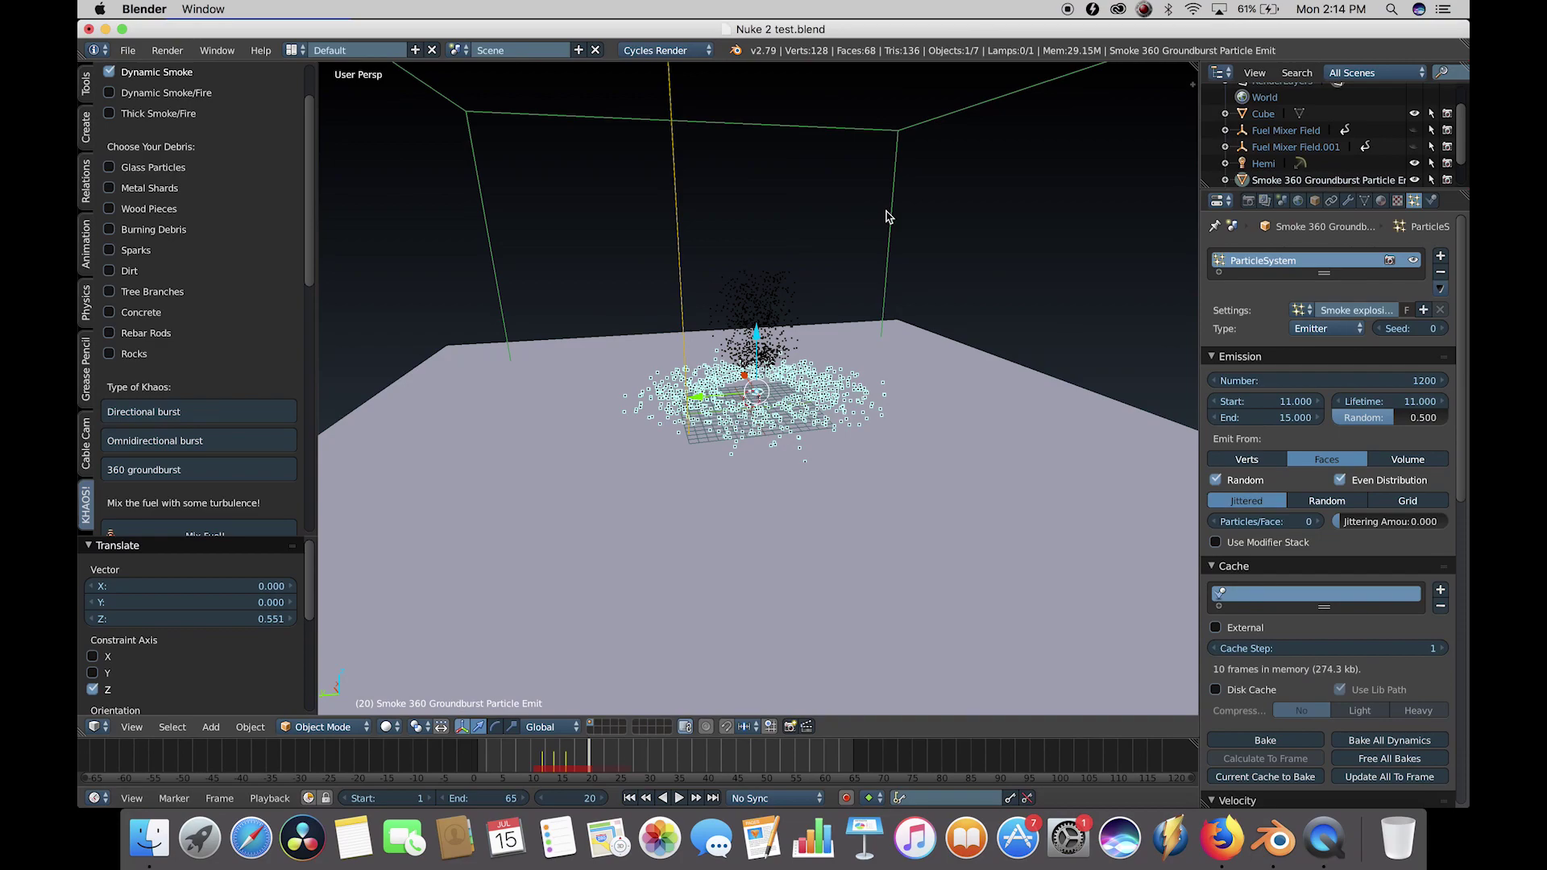
Free all bakes from the Smoke Domain's cache settings and bake all dynamics.
click(887, 215)
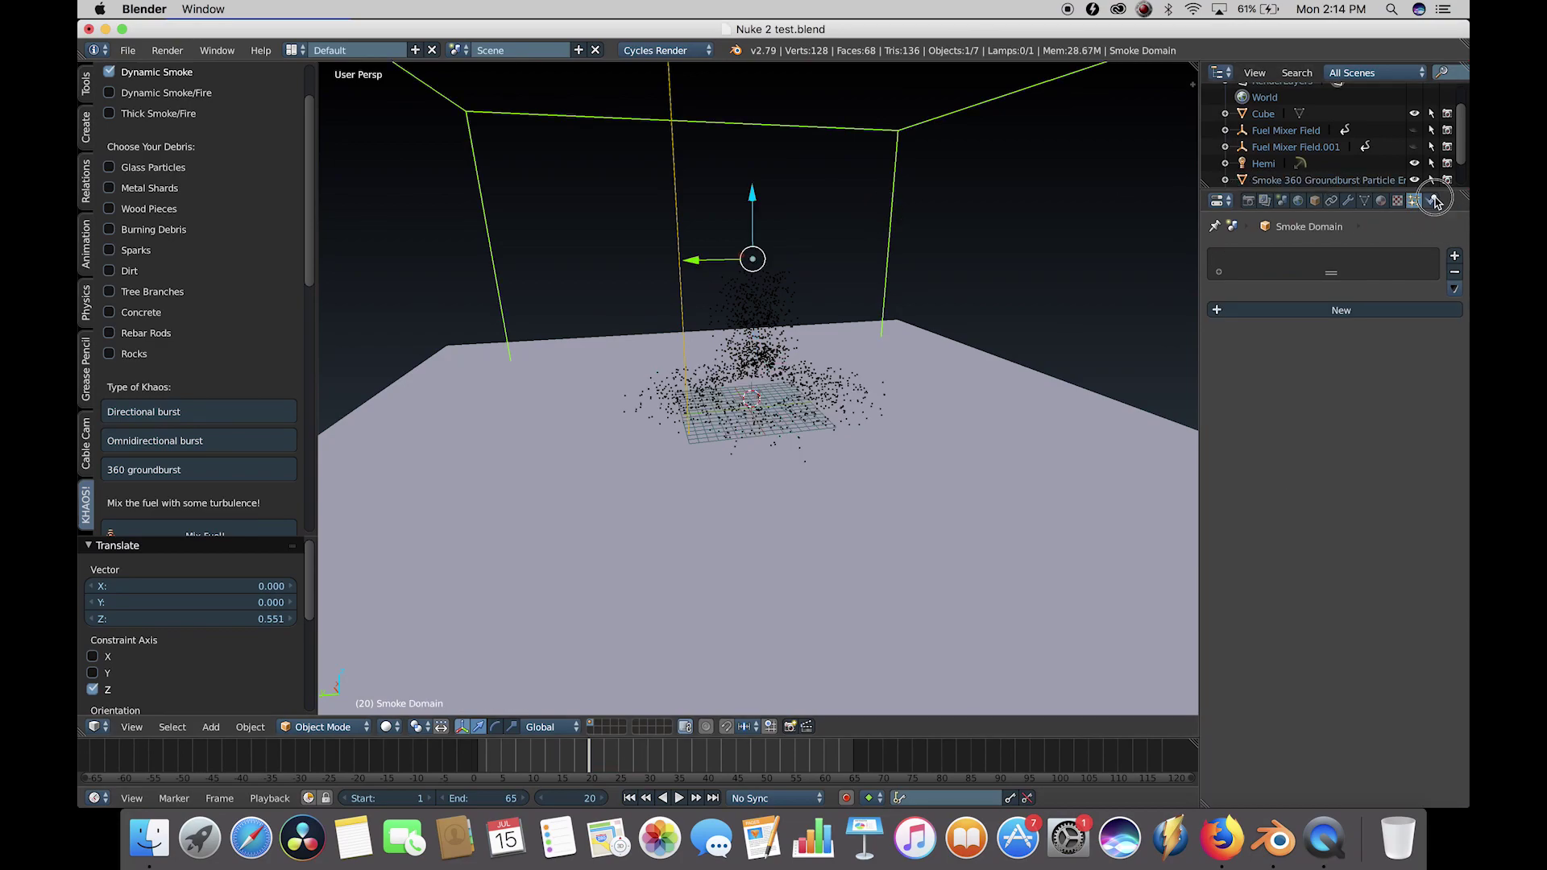
click(1433, 201)
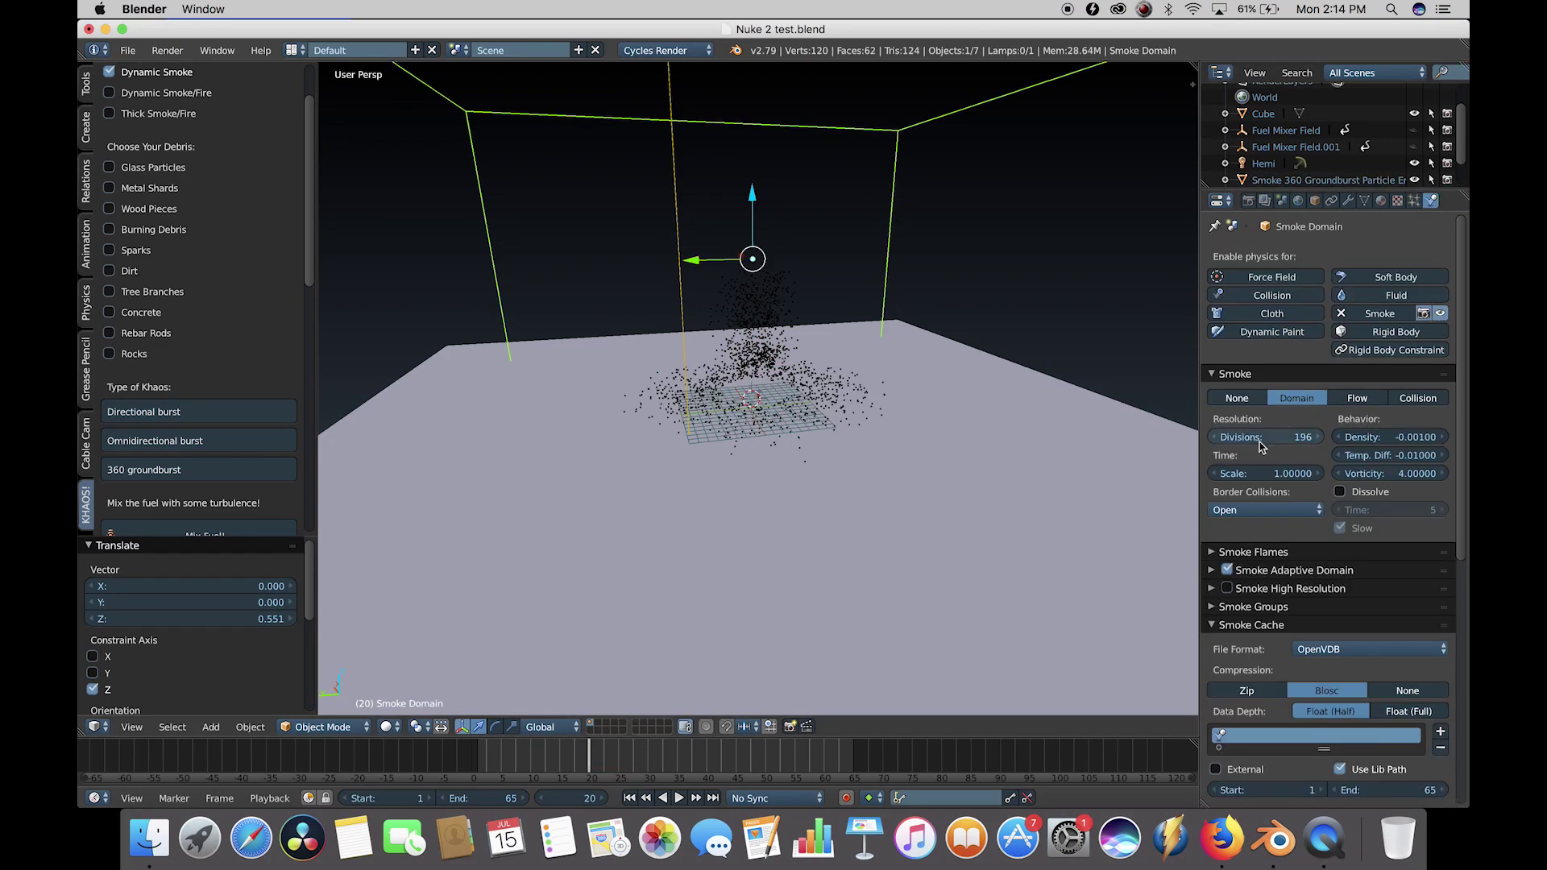
scroll(1292, 510, down, 1)
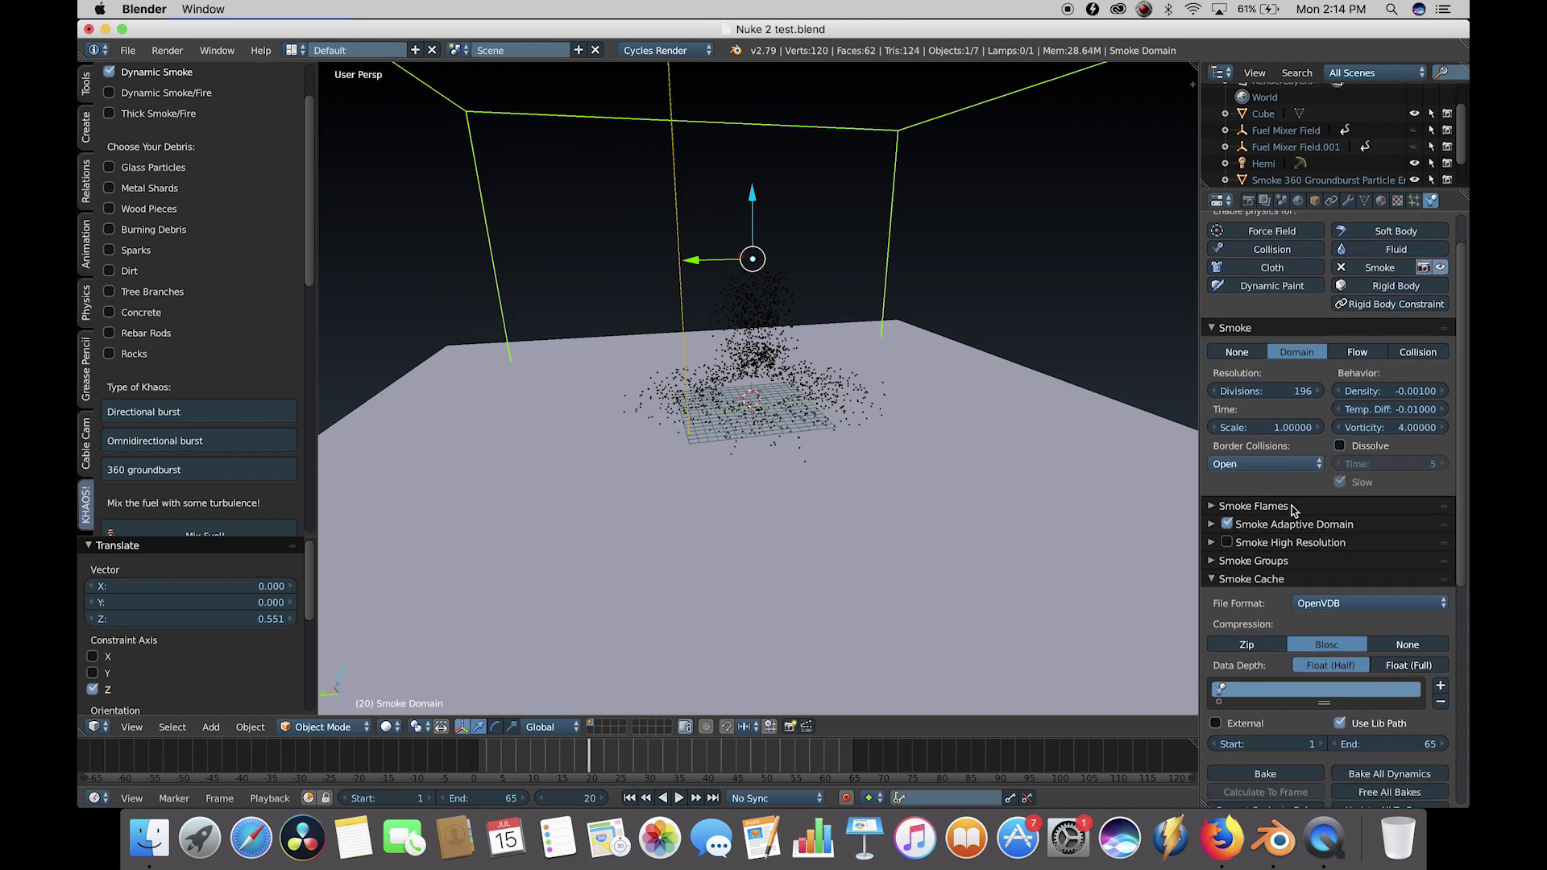
scroll(1292, 510, down, 8)
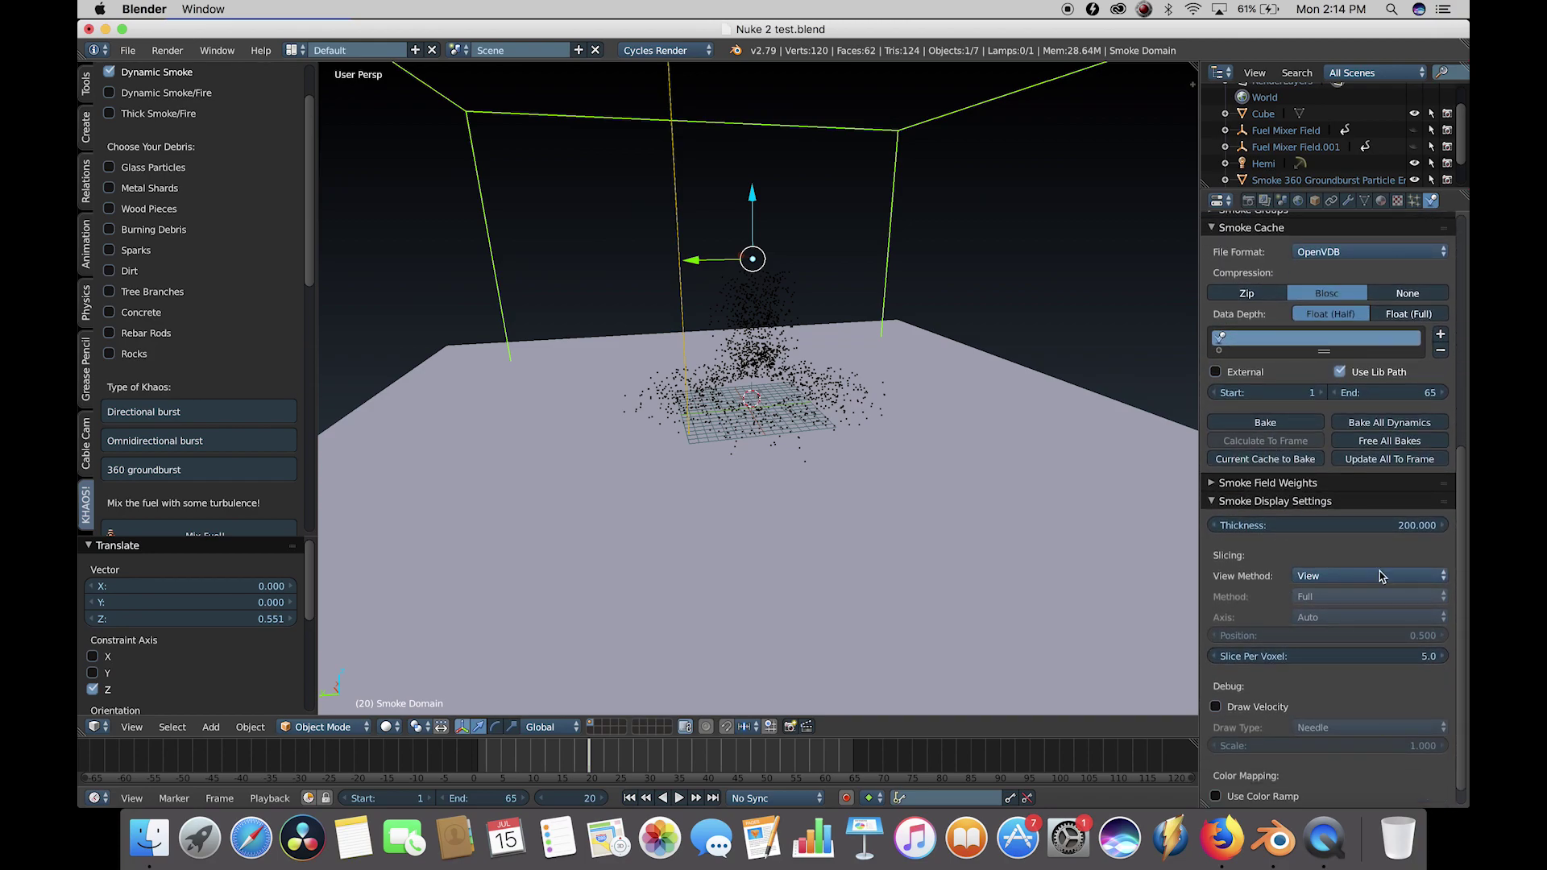
click(1412, 441)
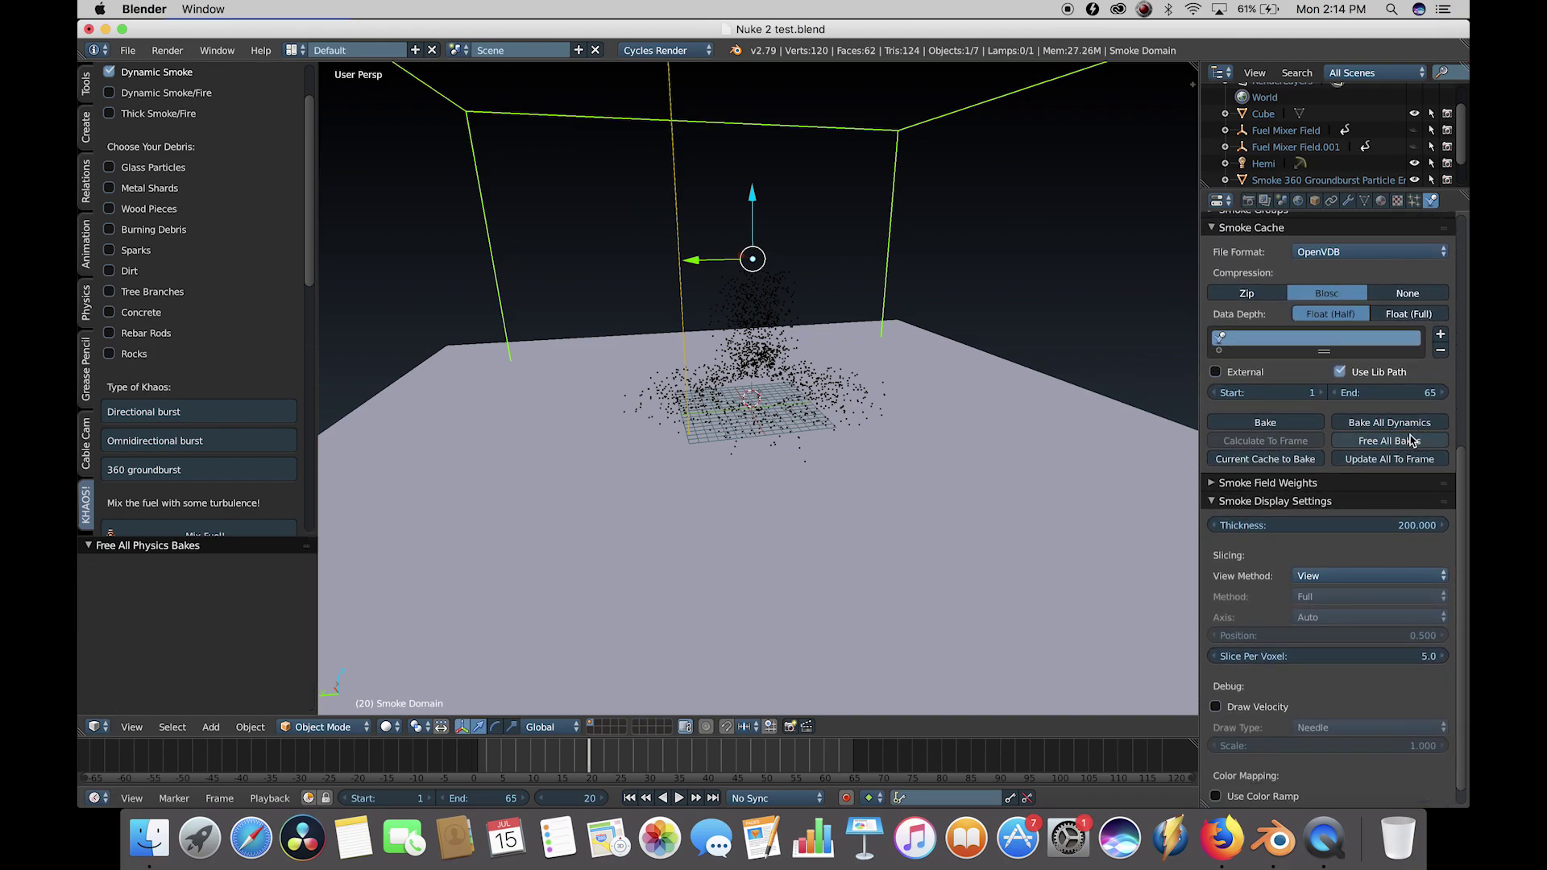
click(1341, 423)
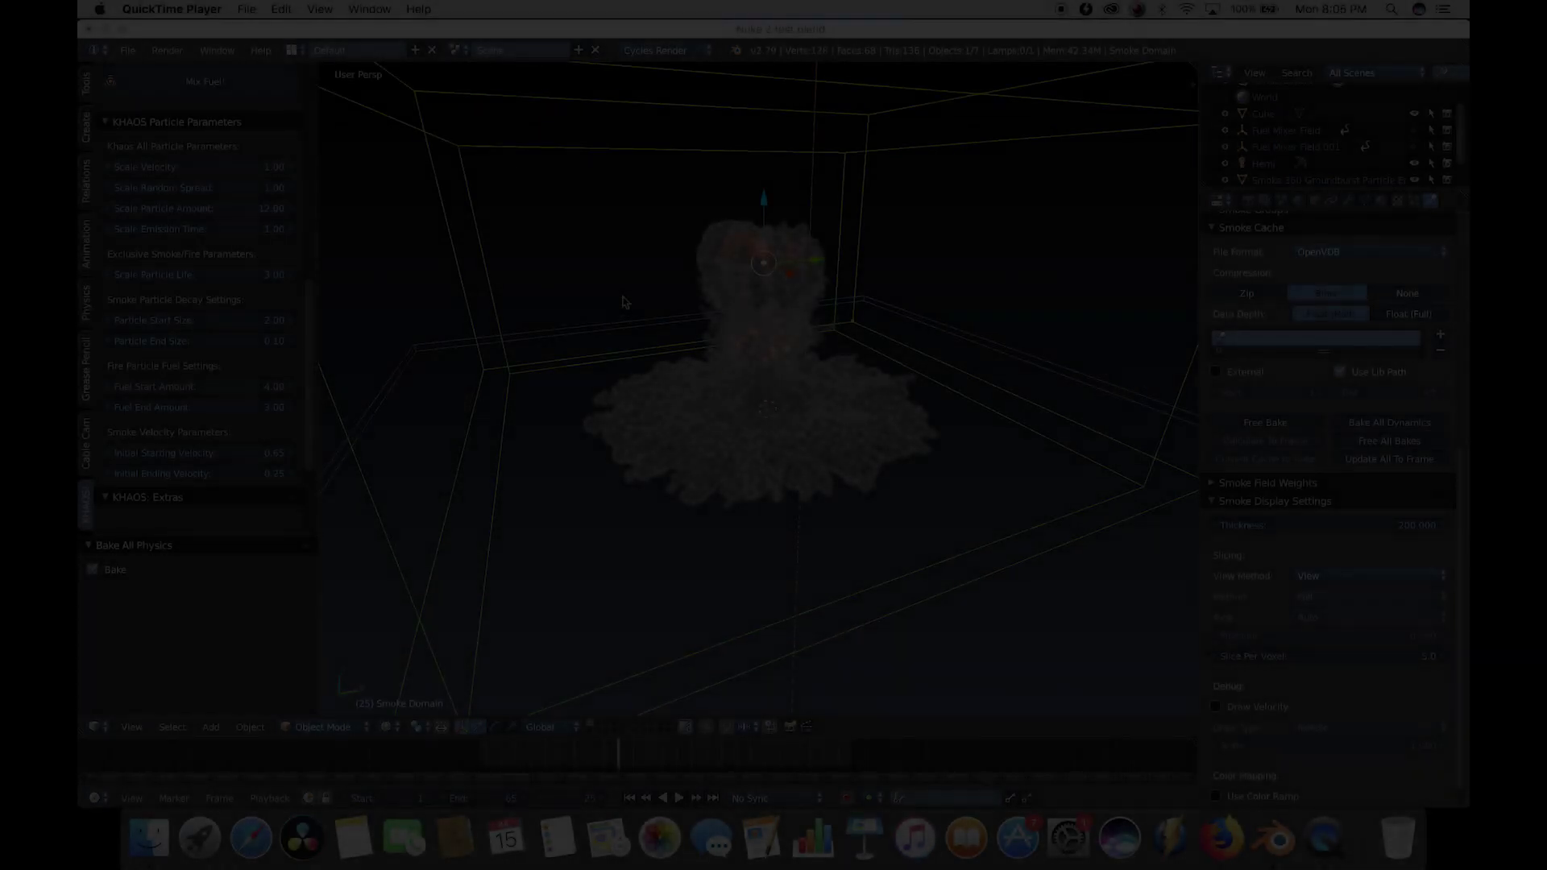
Scrub the baked animation through frames 25 and 47, examining the mushroom cloud's column and ground ring from several angles.
click(524, 751)
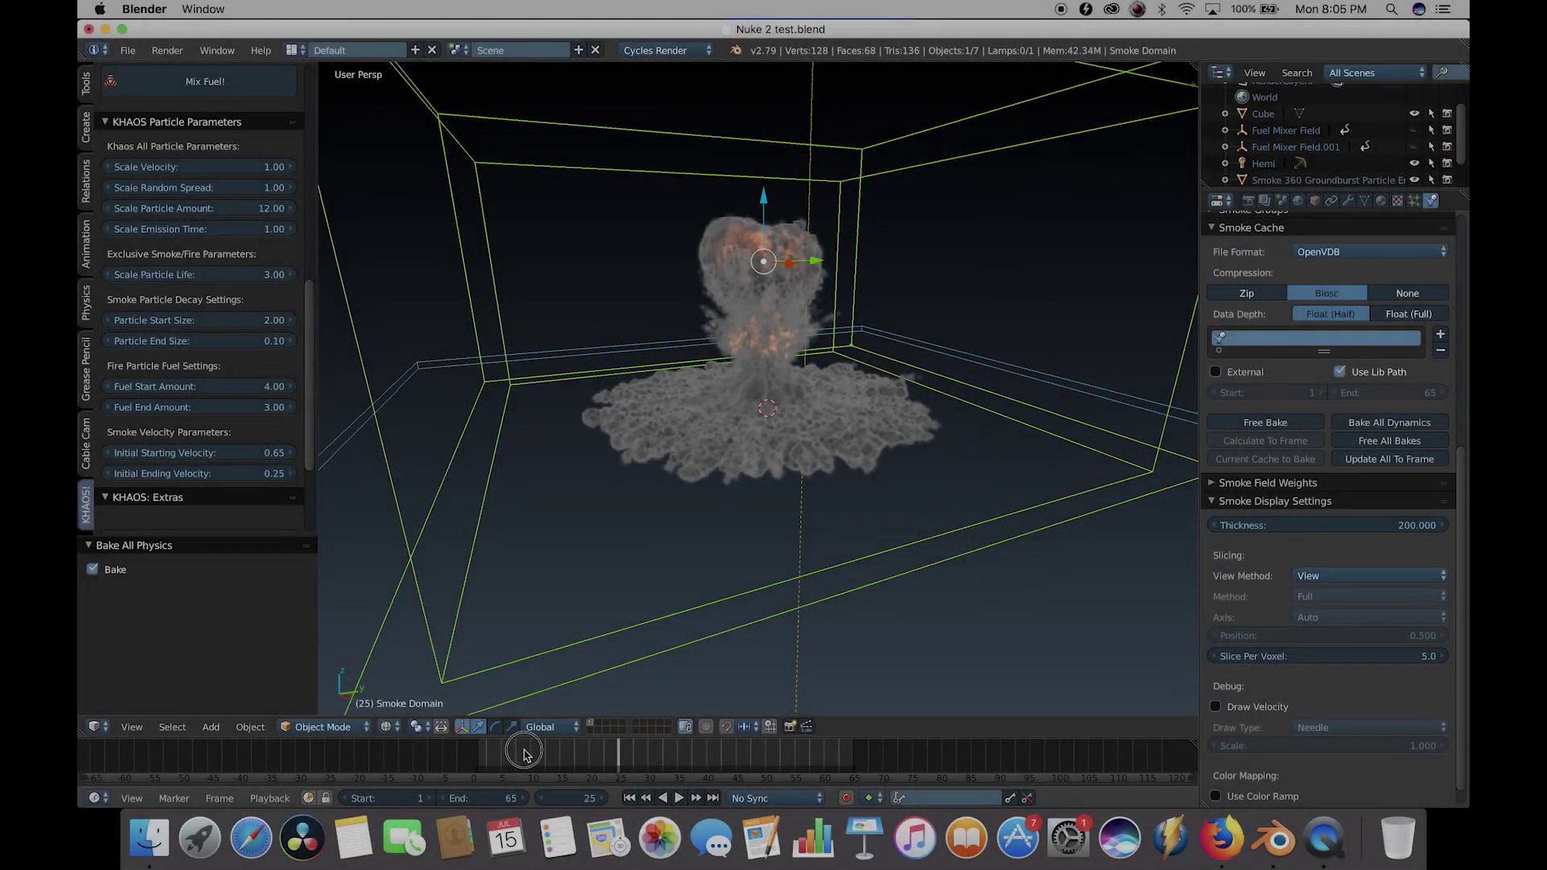
click(537, 751)
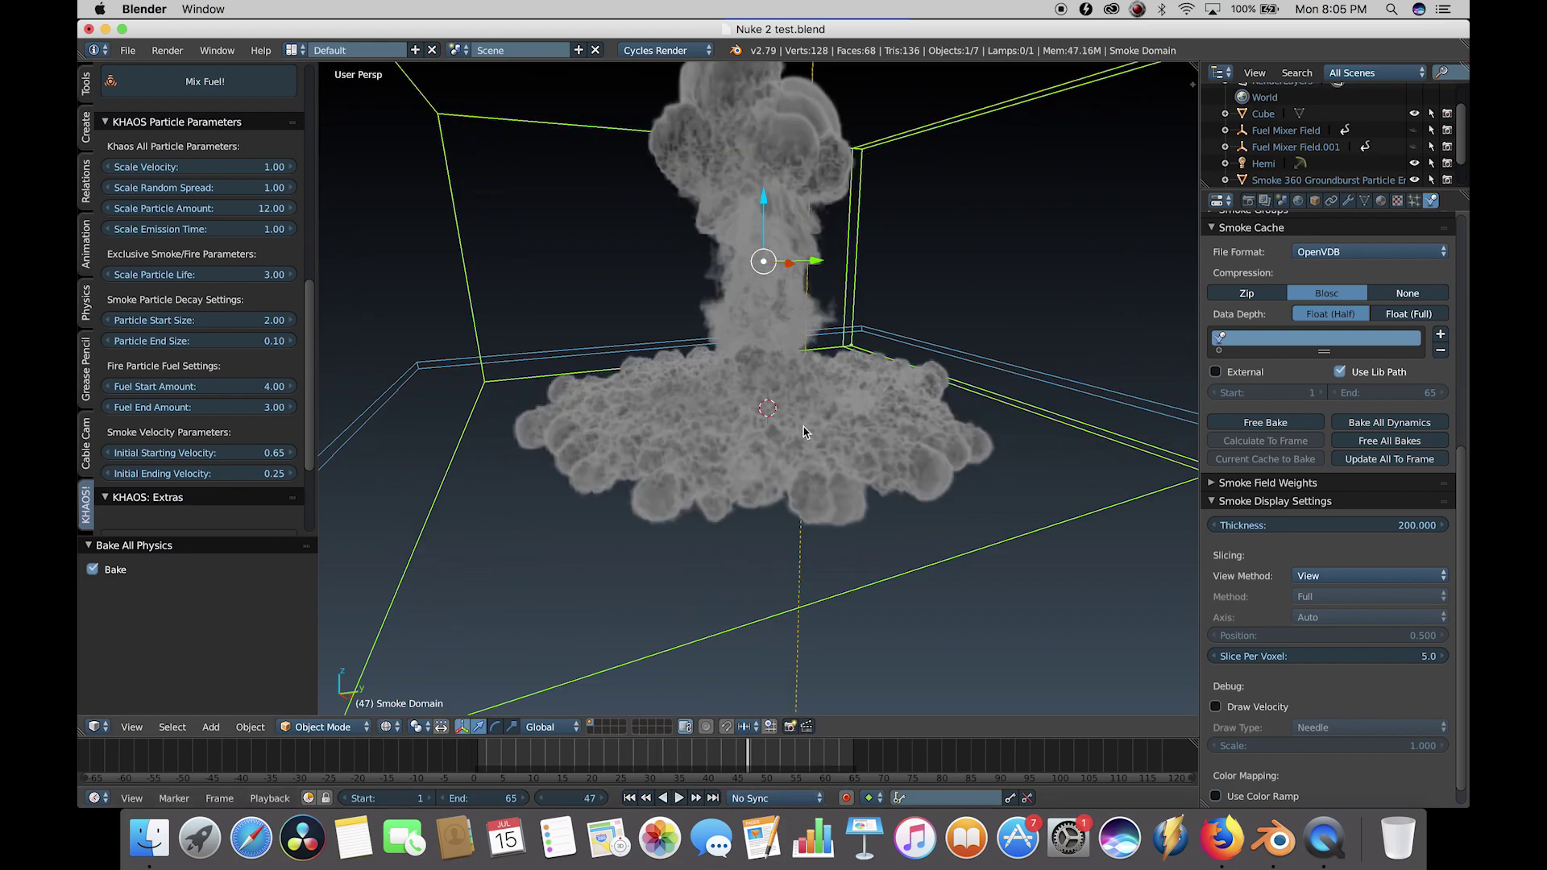
scroll(802, 429, right, 5)
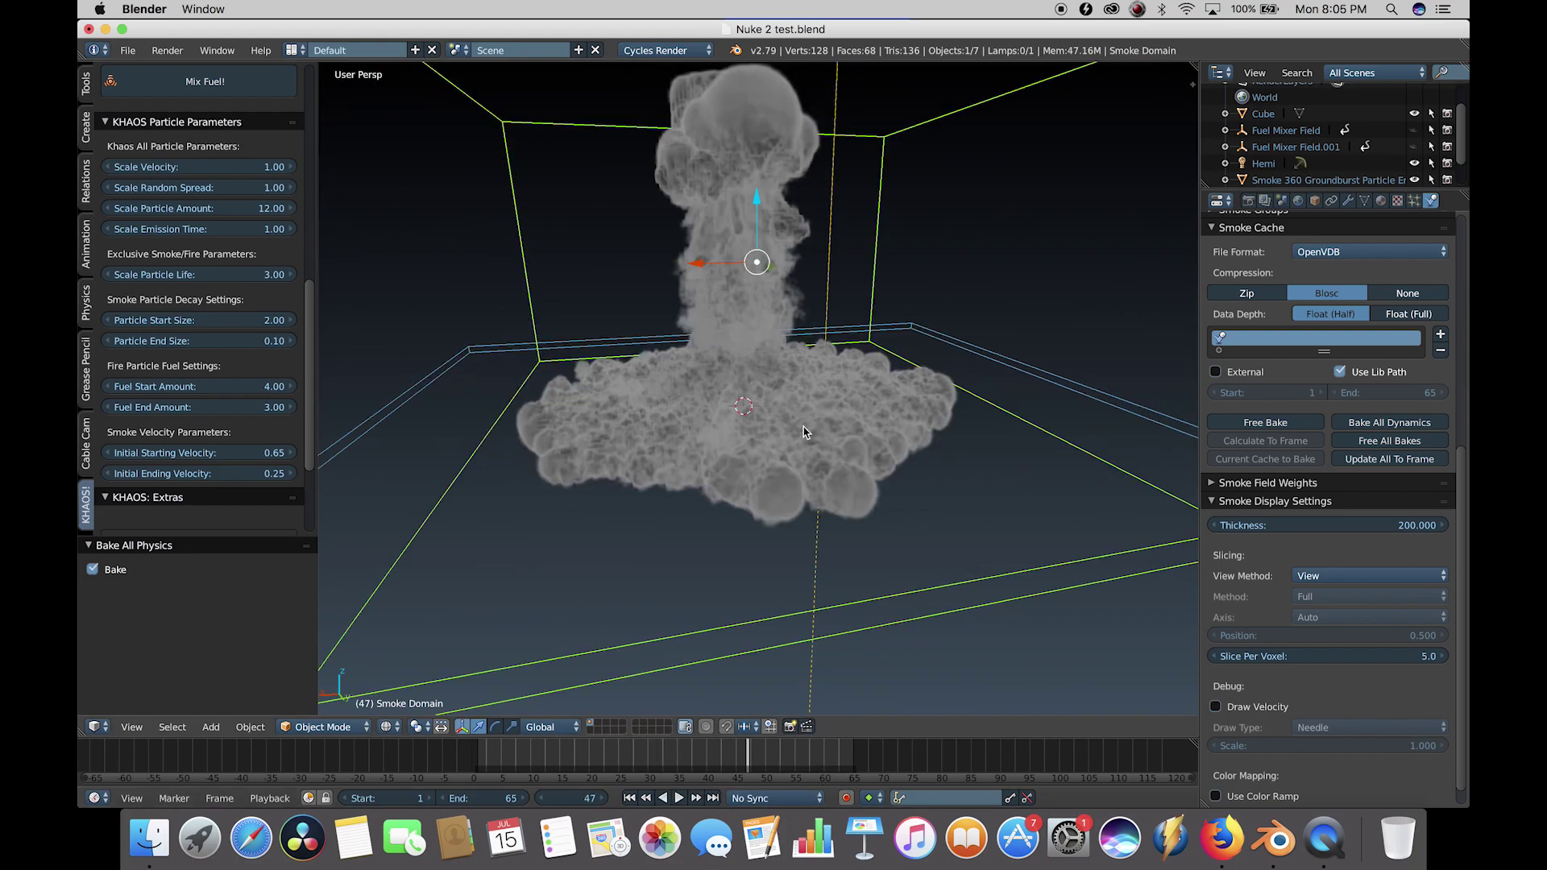
scroll(805, 429, down, 2)
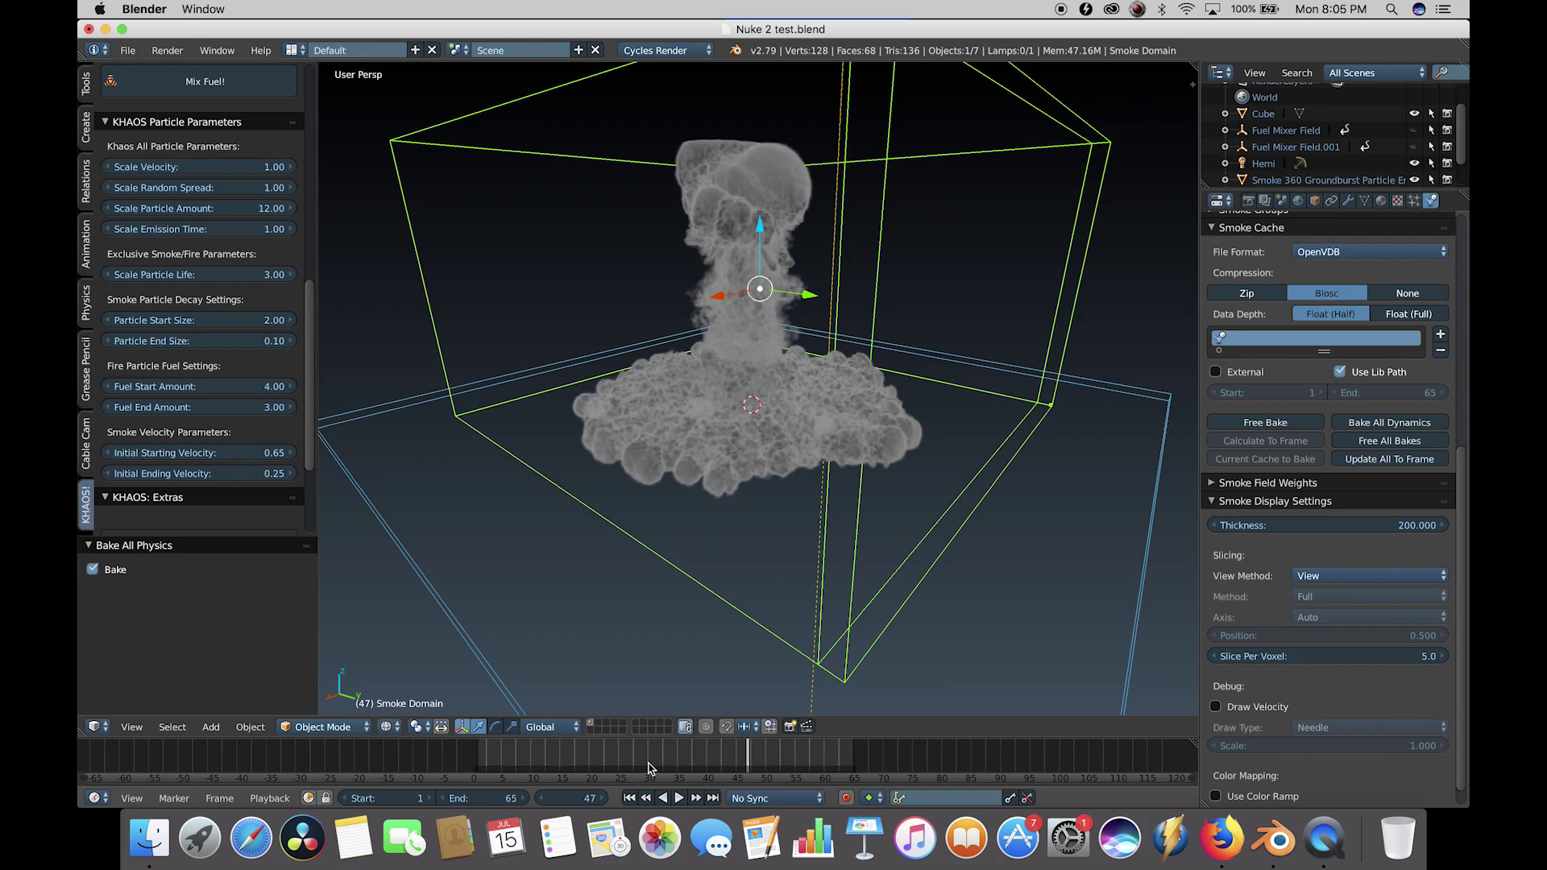
scroll(726, 384, up, 2)
scroll(725, 384, down, 2)
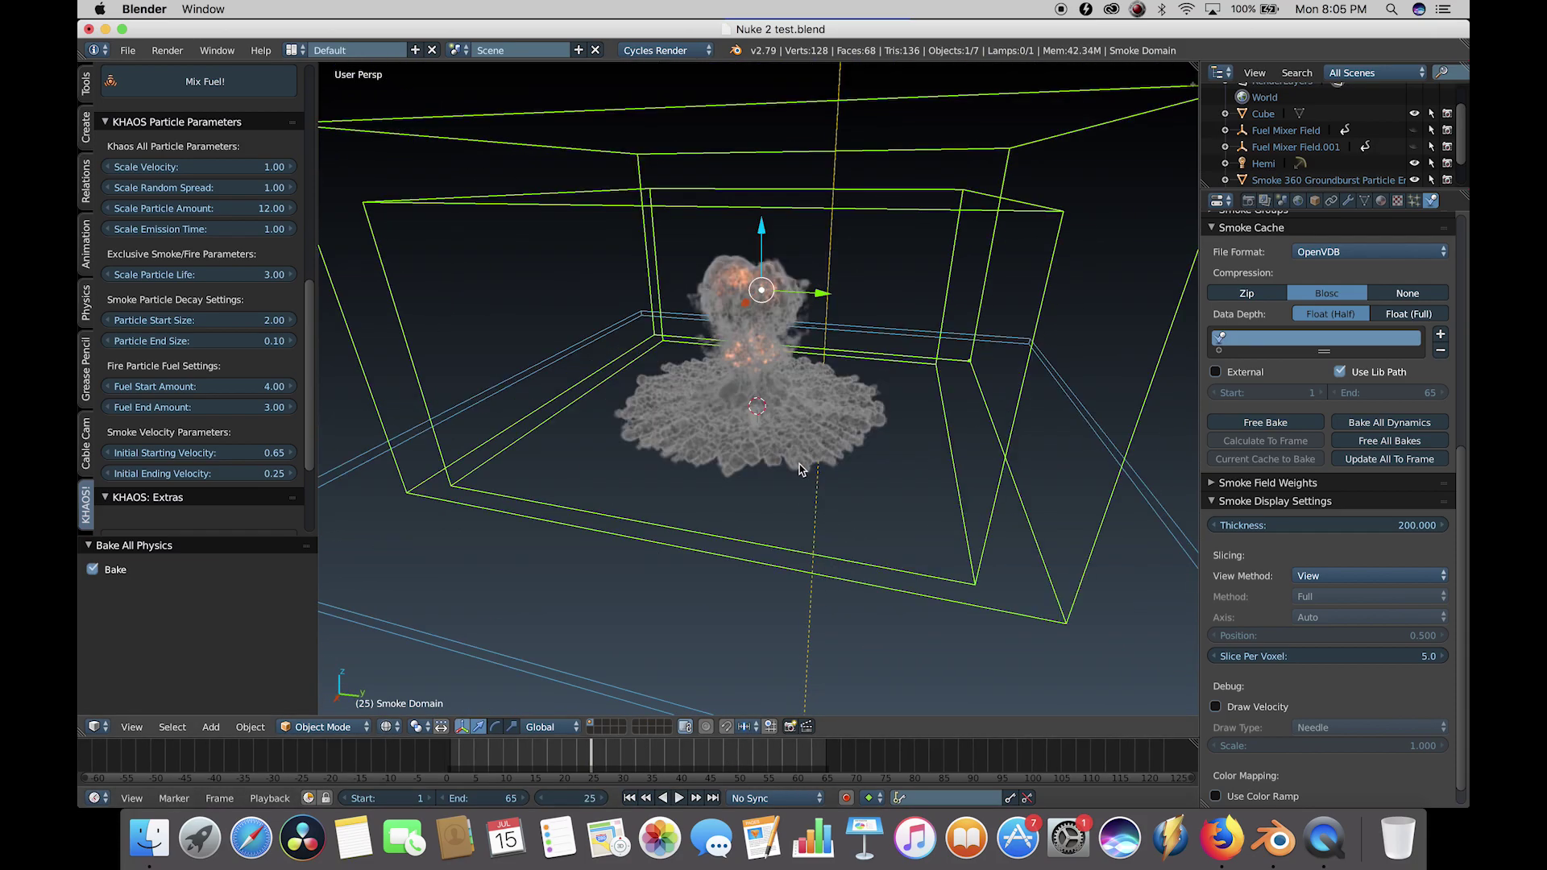
middle_drag(801, 470, 782, 348)
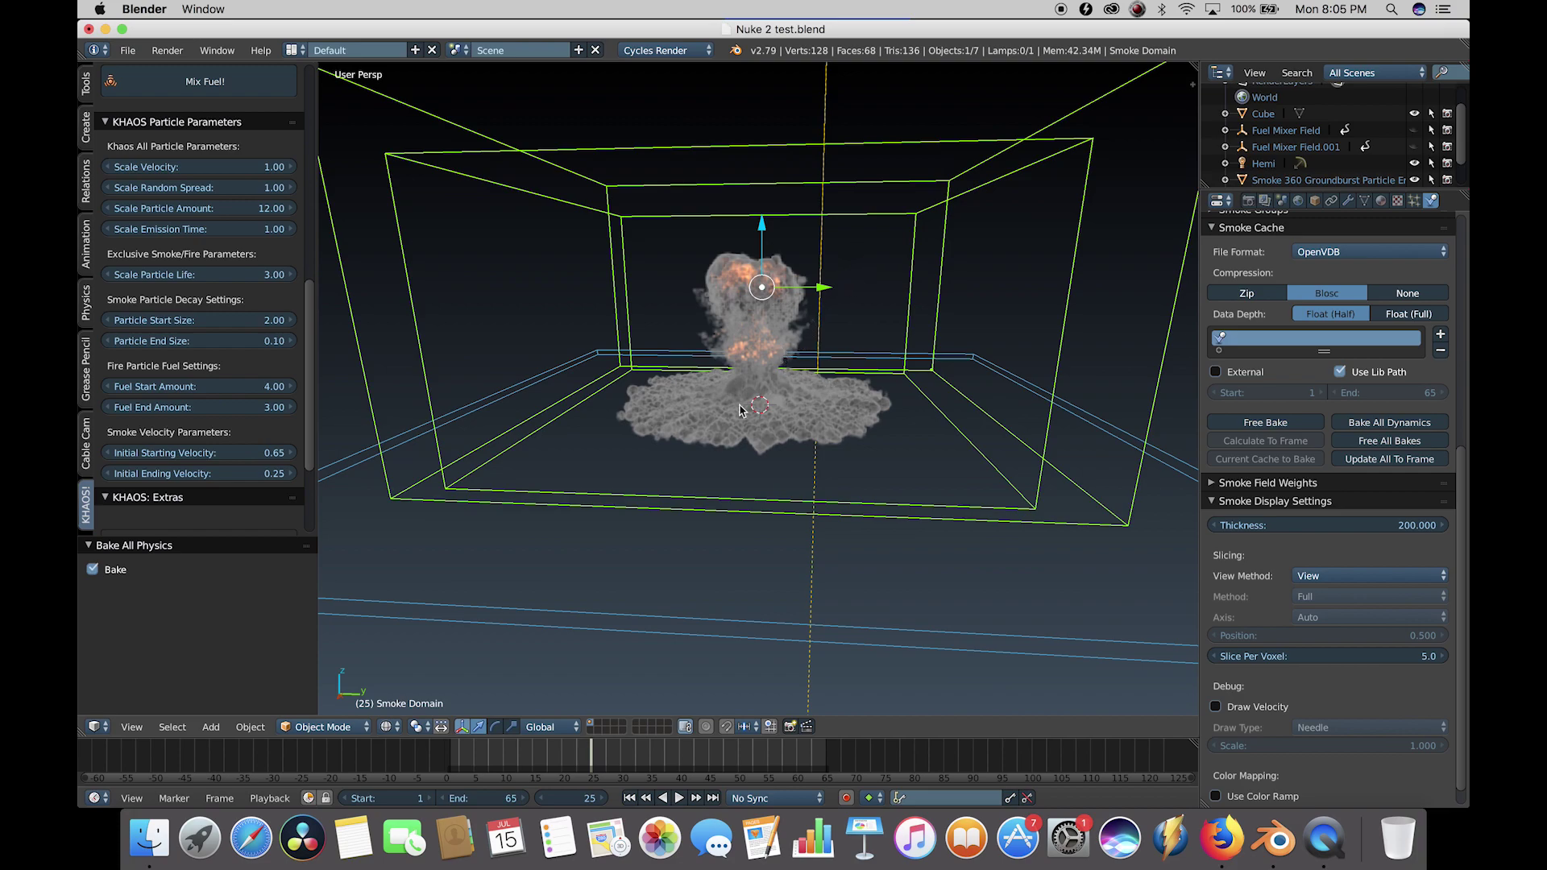
Go to frame 10 and choose Dynamic Smoke/Fire as the KHAOS smoke type.
click(503, 757)
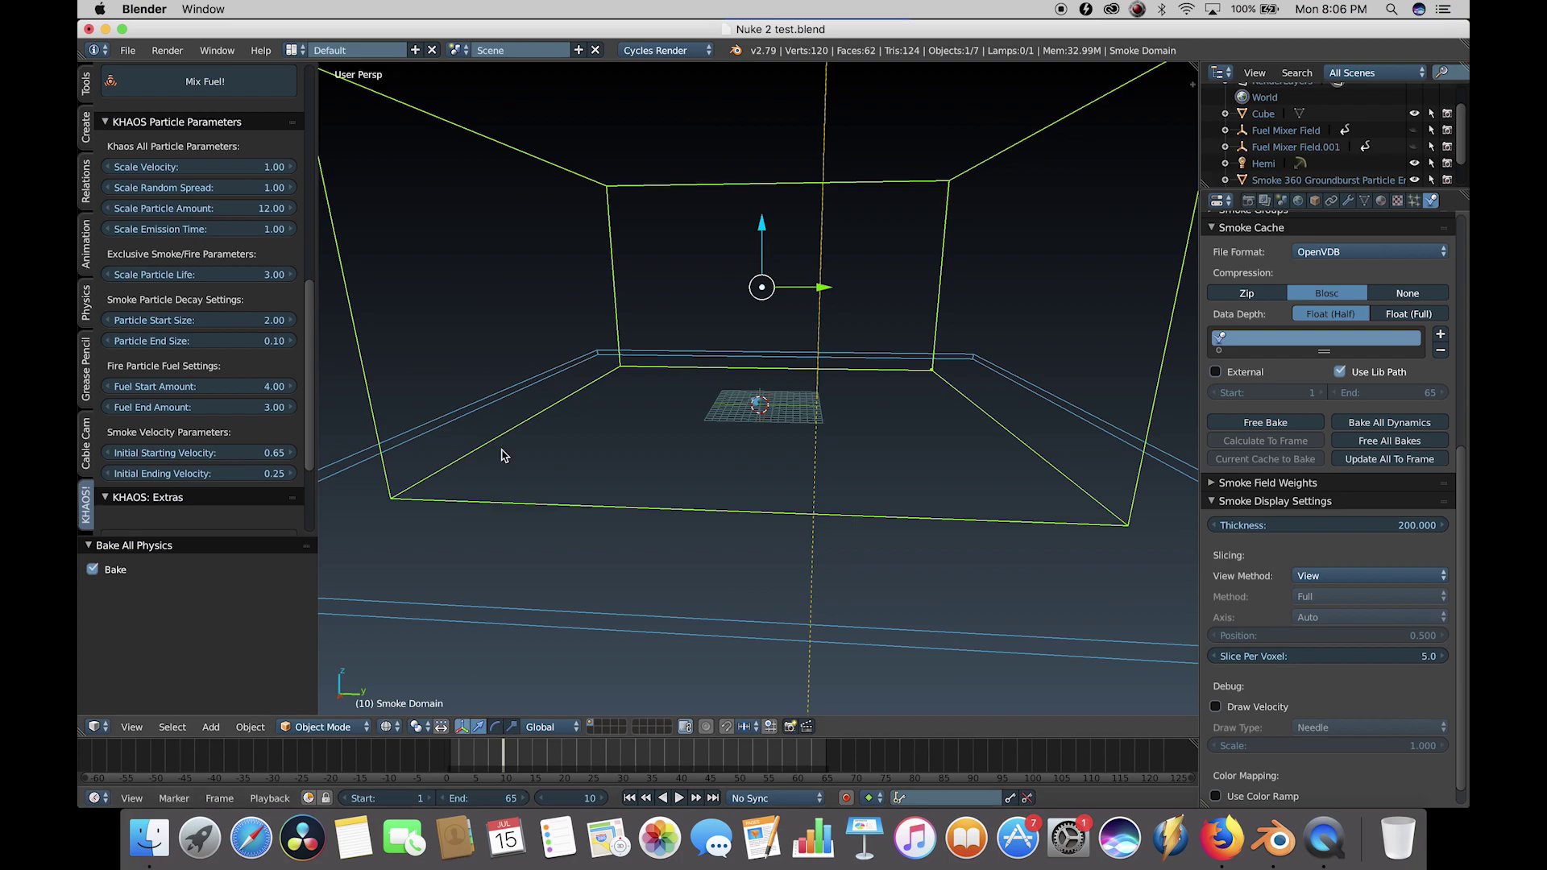
scroll(200, 282, up, 10)
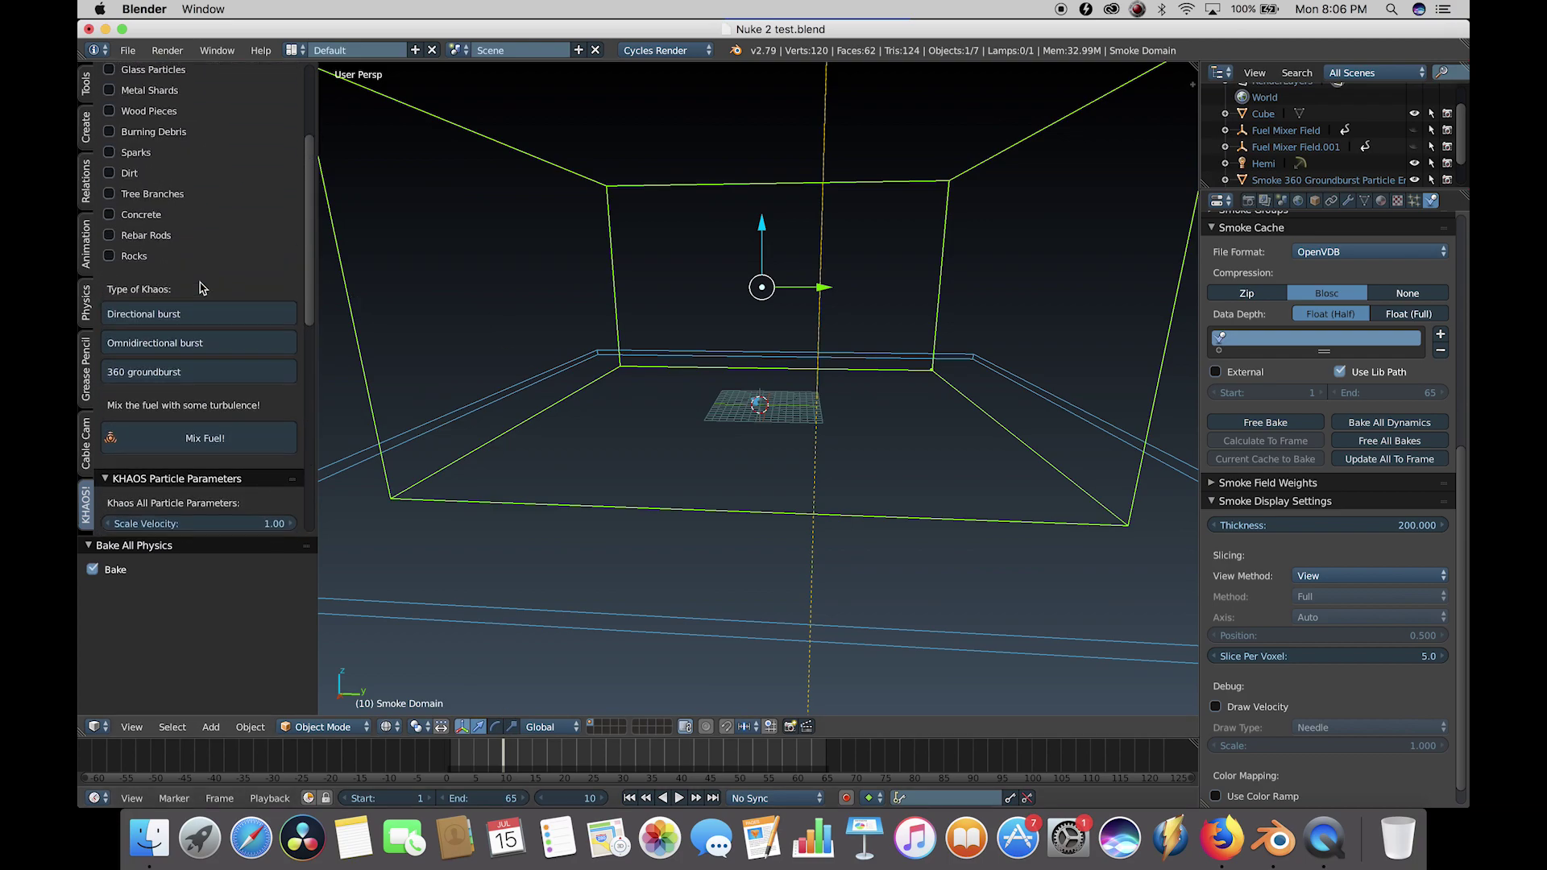
scroll(200, 262, up, 3)
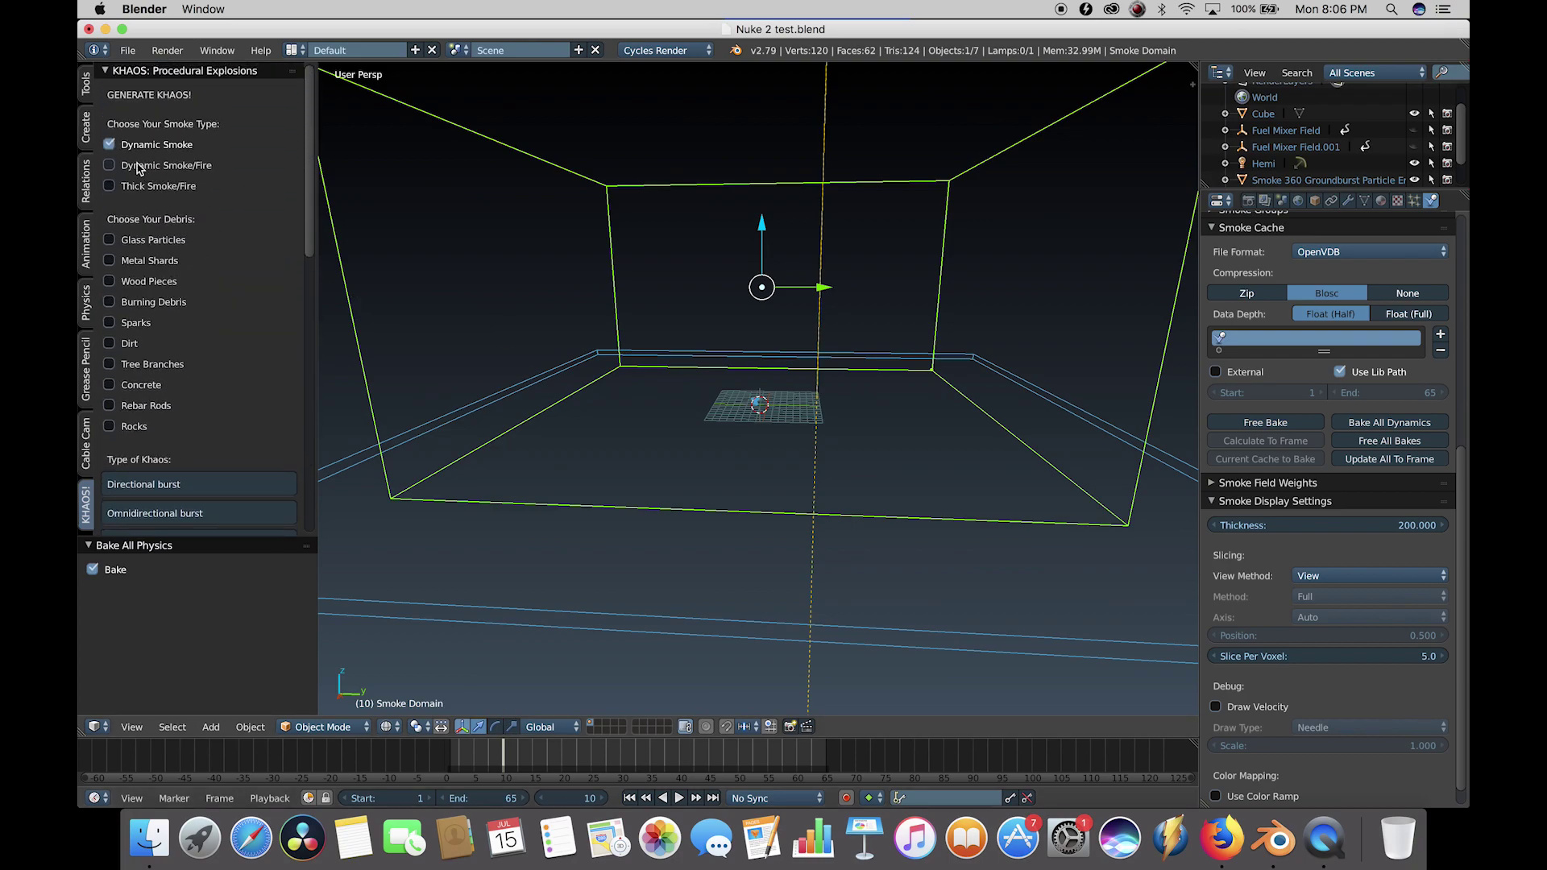
click(109, 166)
Set the KHAOS Particle Start Size to 1.00, Scale Particle Life to 5.00 and Scale Particle Amount to 6.00.
scroll(226, 379, down, 5)
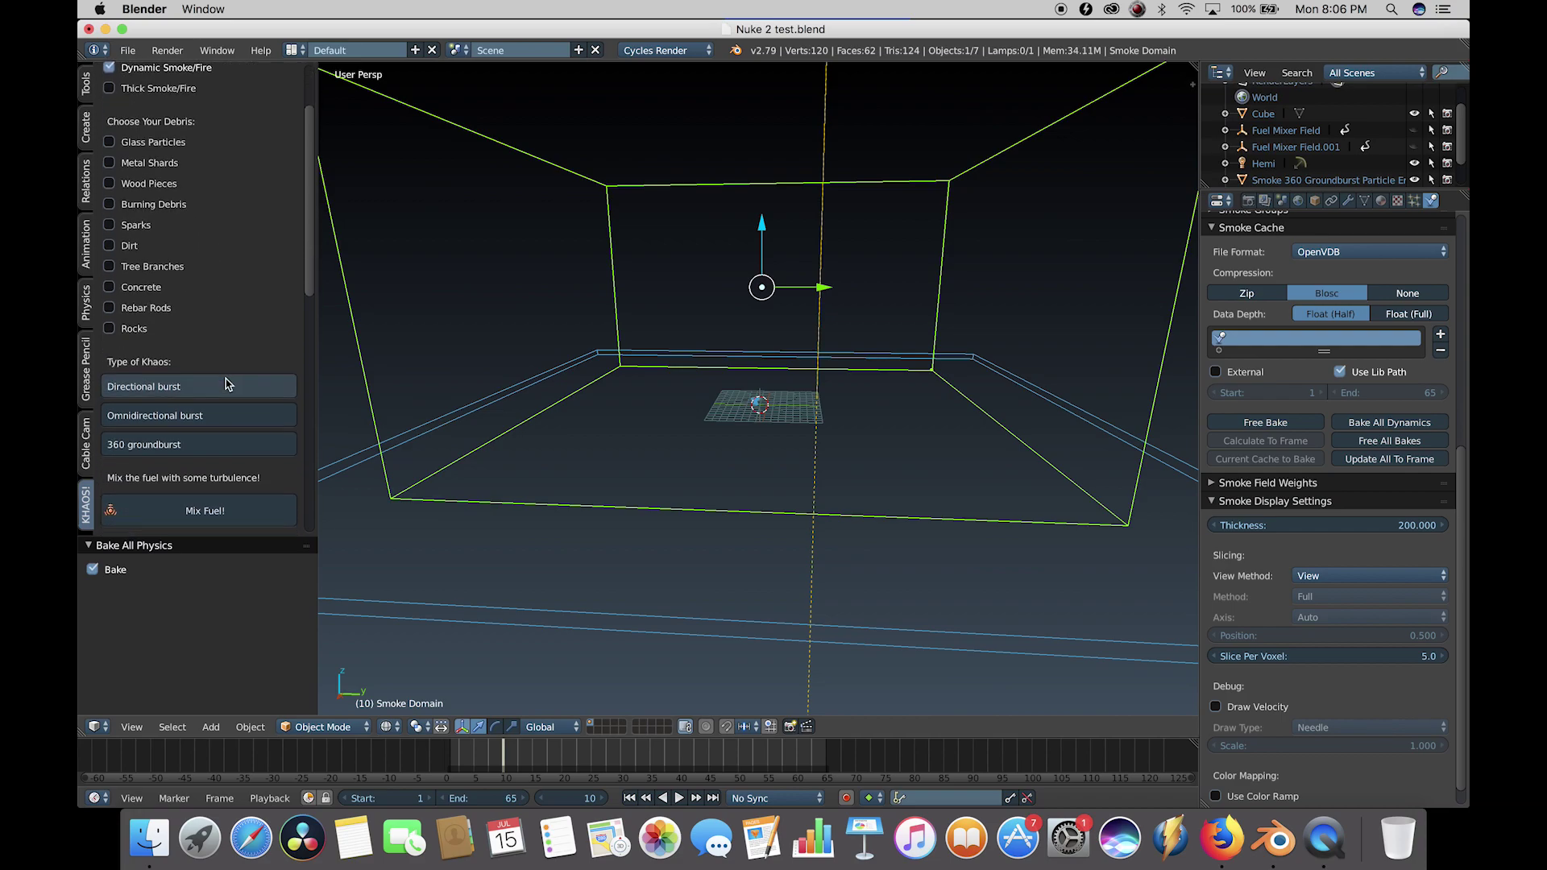
scroll(206, 403, down, 6)
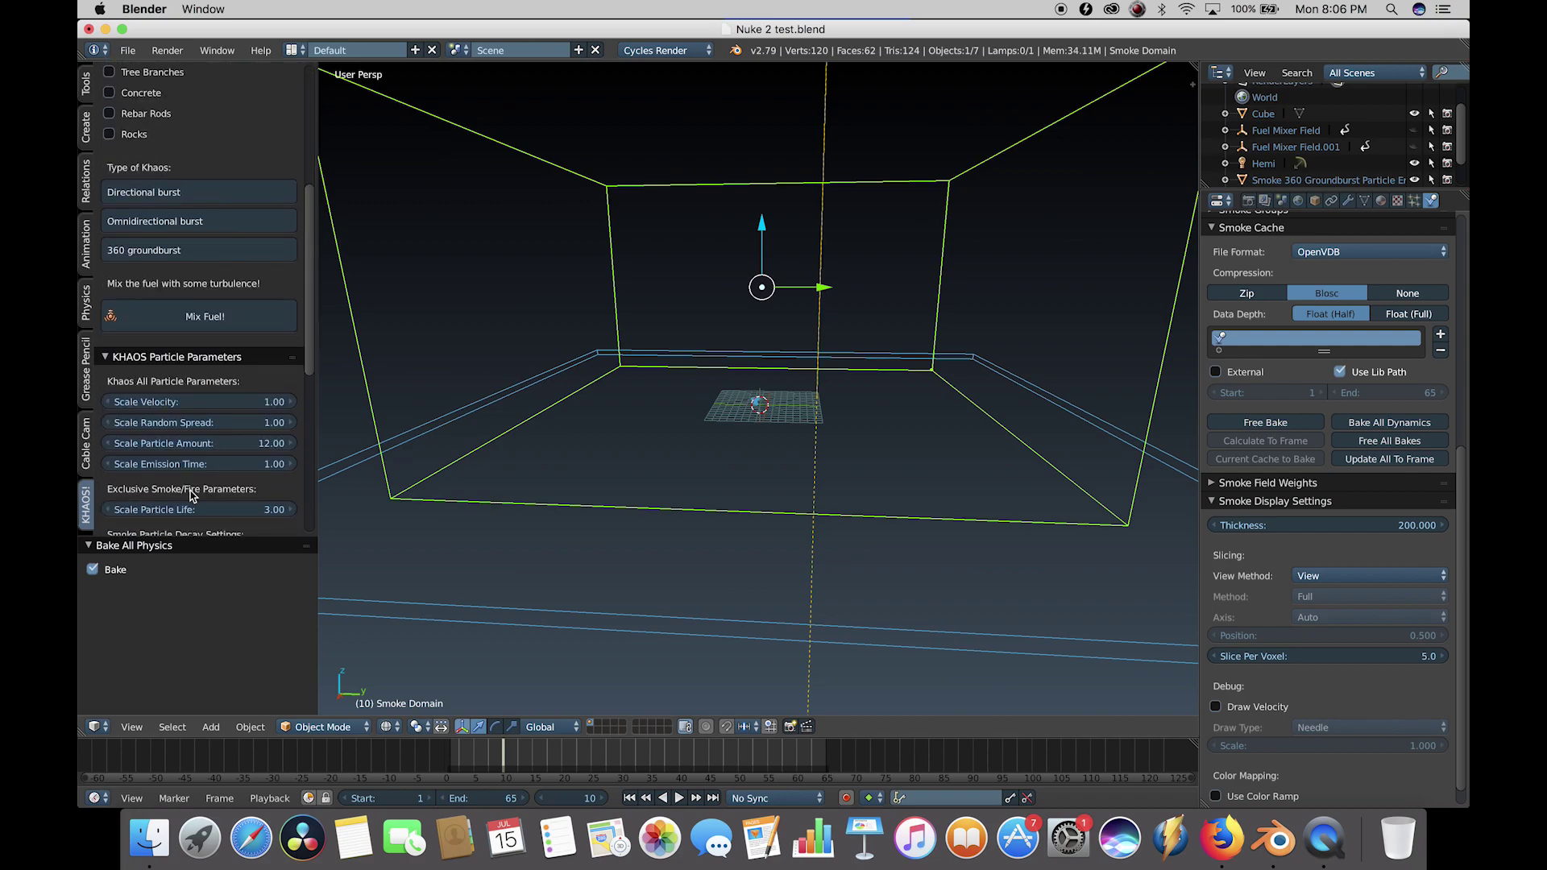
scroll(192, 496, down, 5)
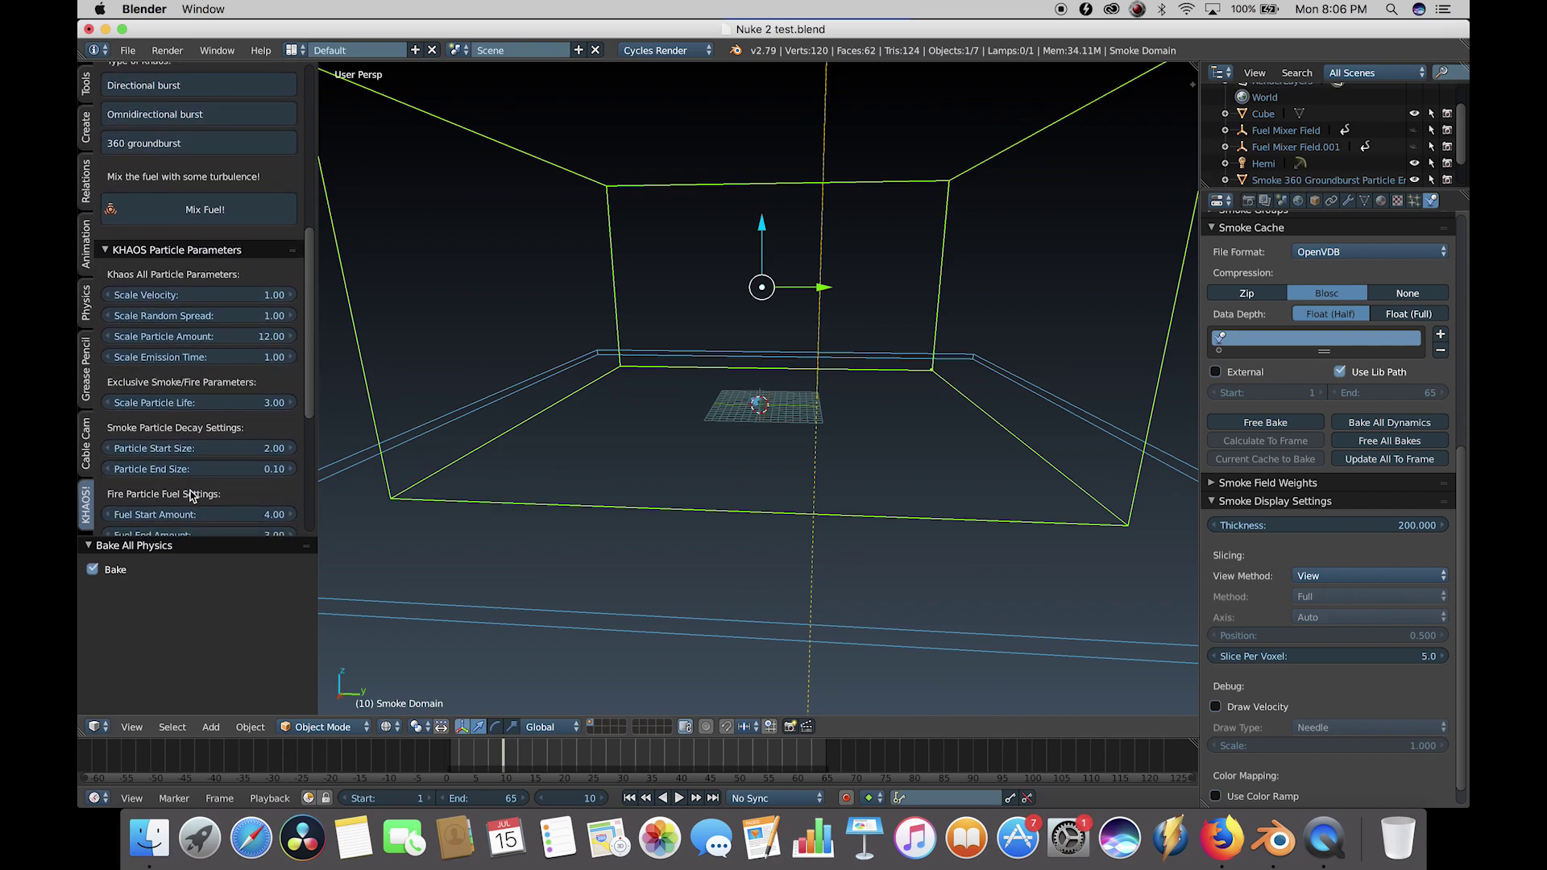
scroll(226, 476, down, 2)
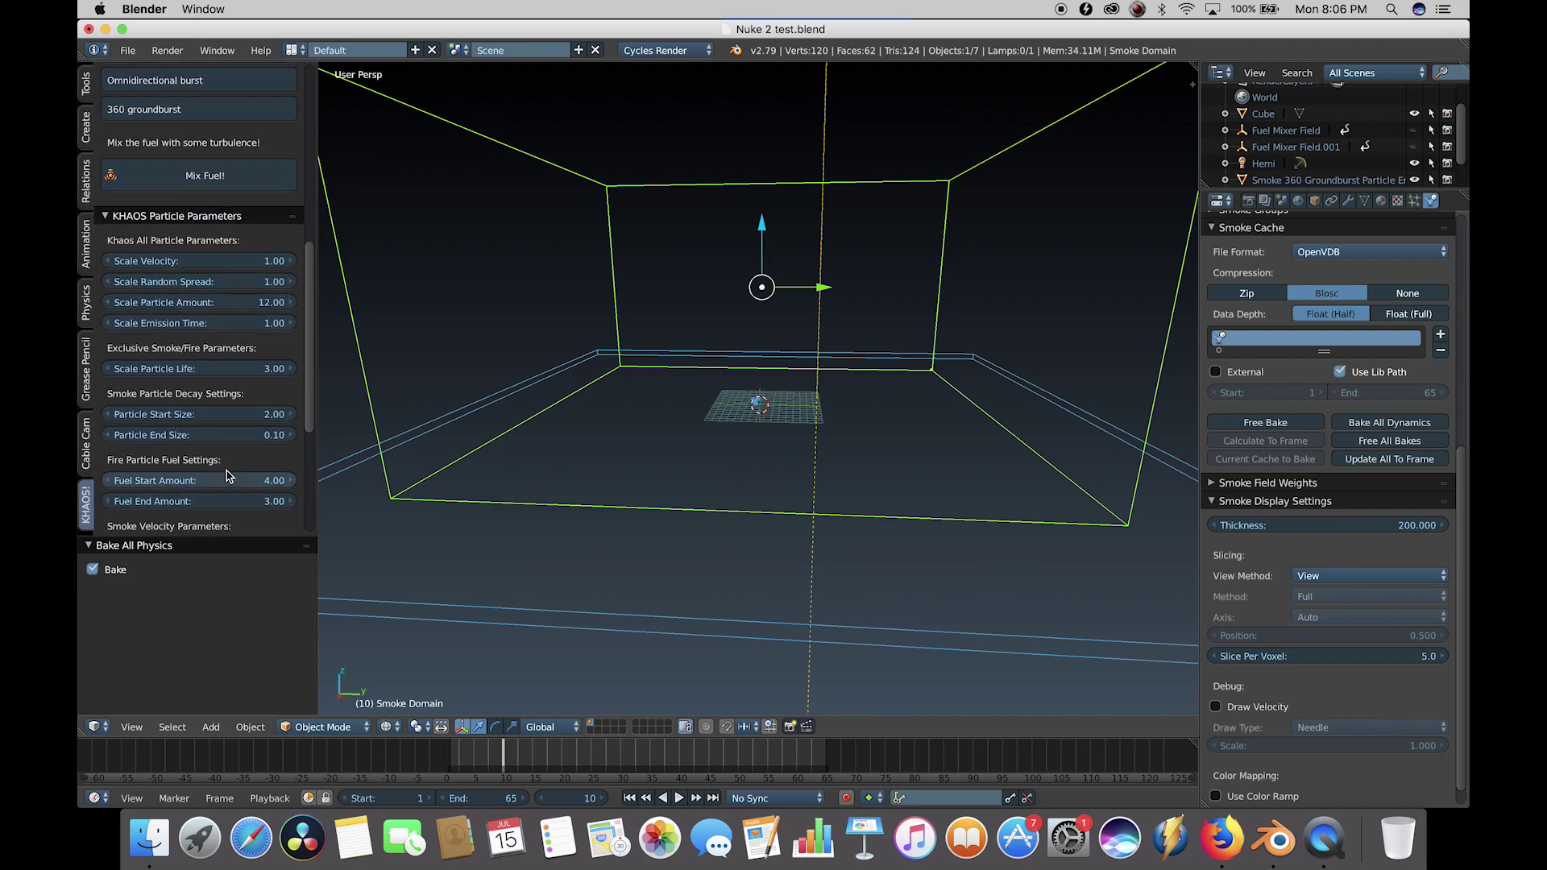
scroll(194, 323, down, 3)
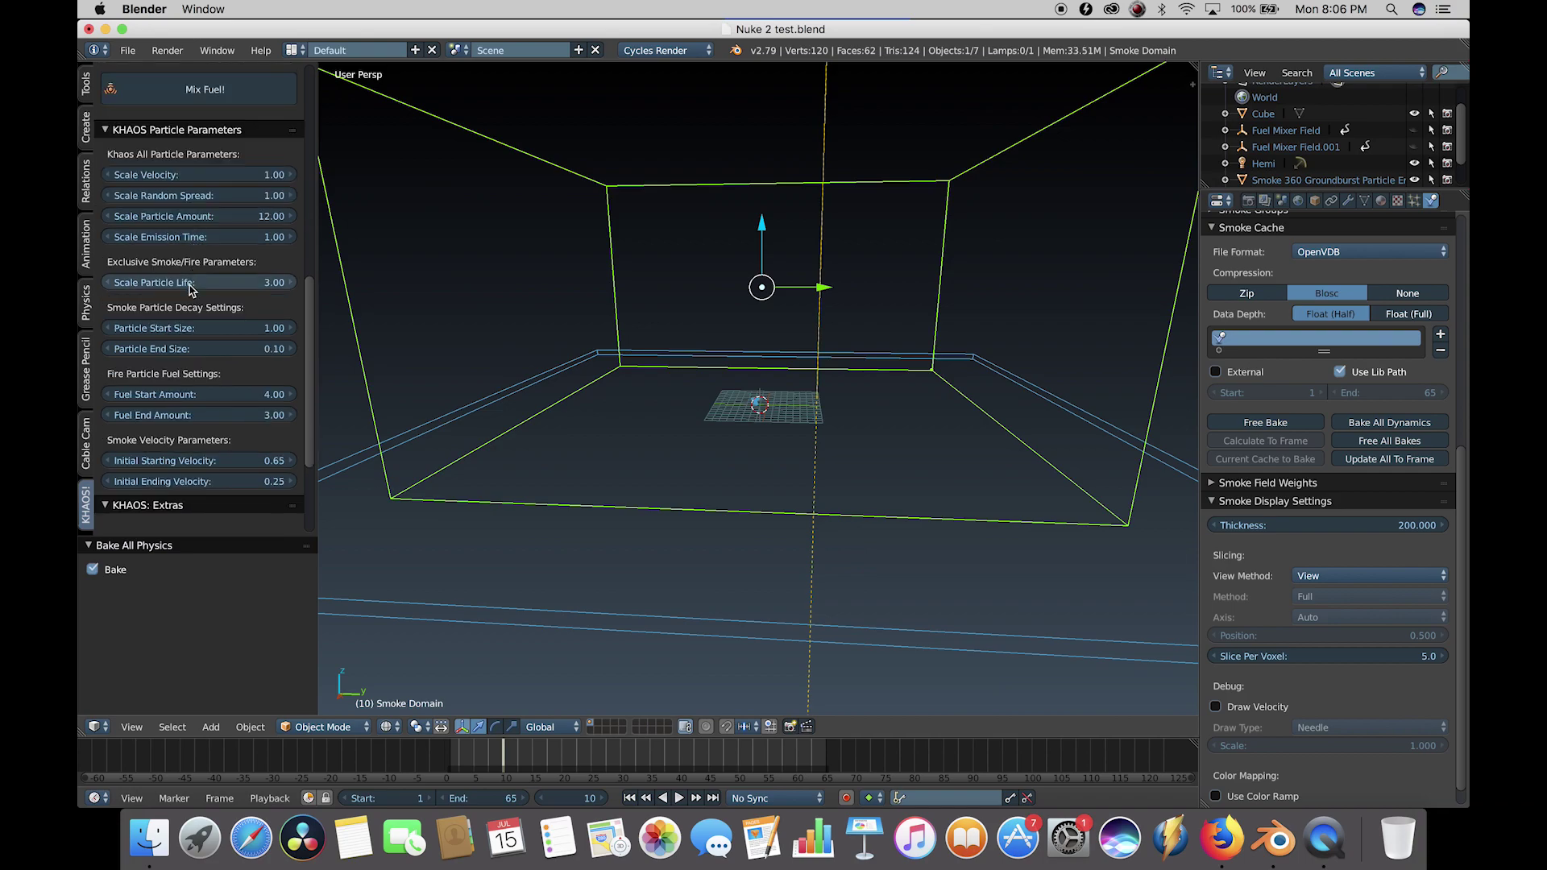
click(187, 285)
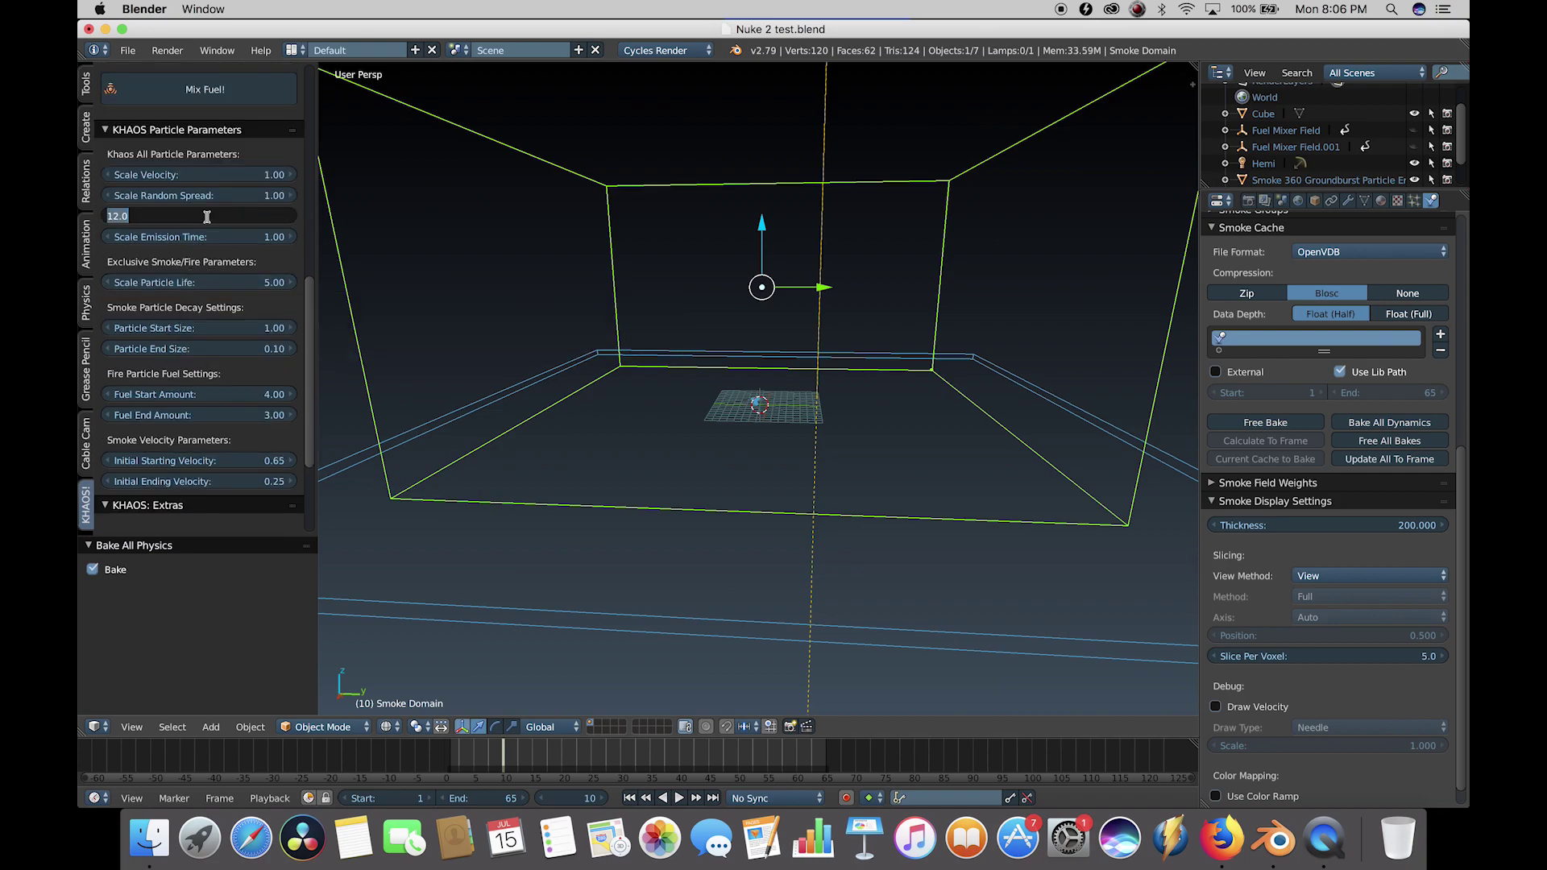
key(Return)
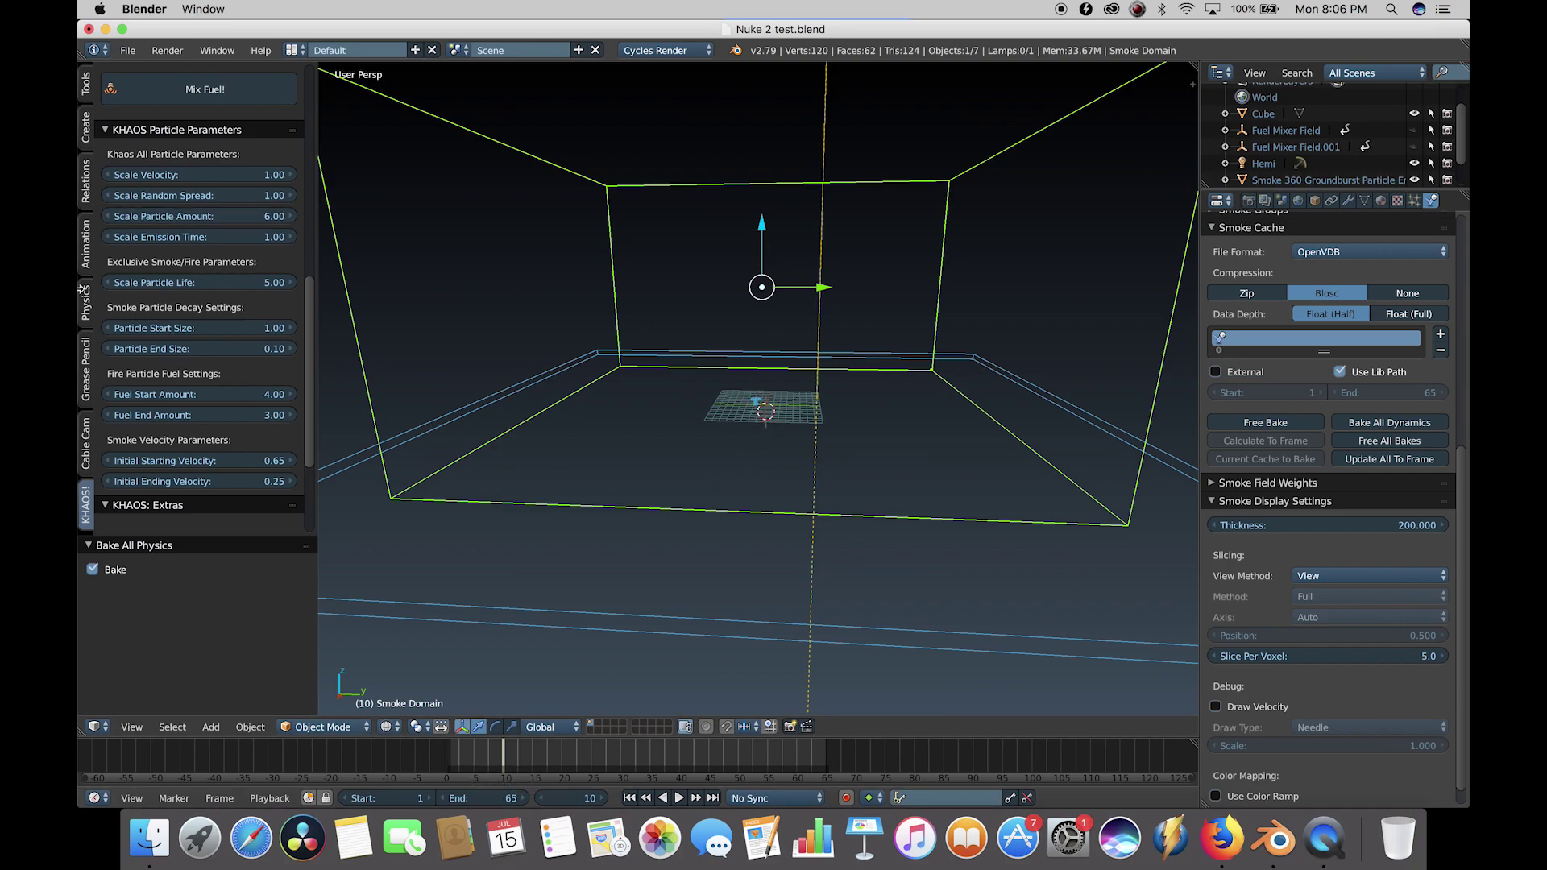
Generate a Smoke/Fire 360 groundburst emitter and preview its particles at frame 16.
scroll(202, 313, up, 7)
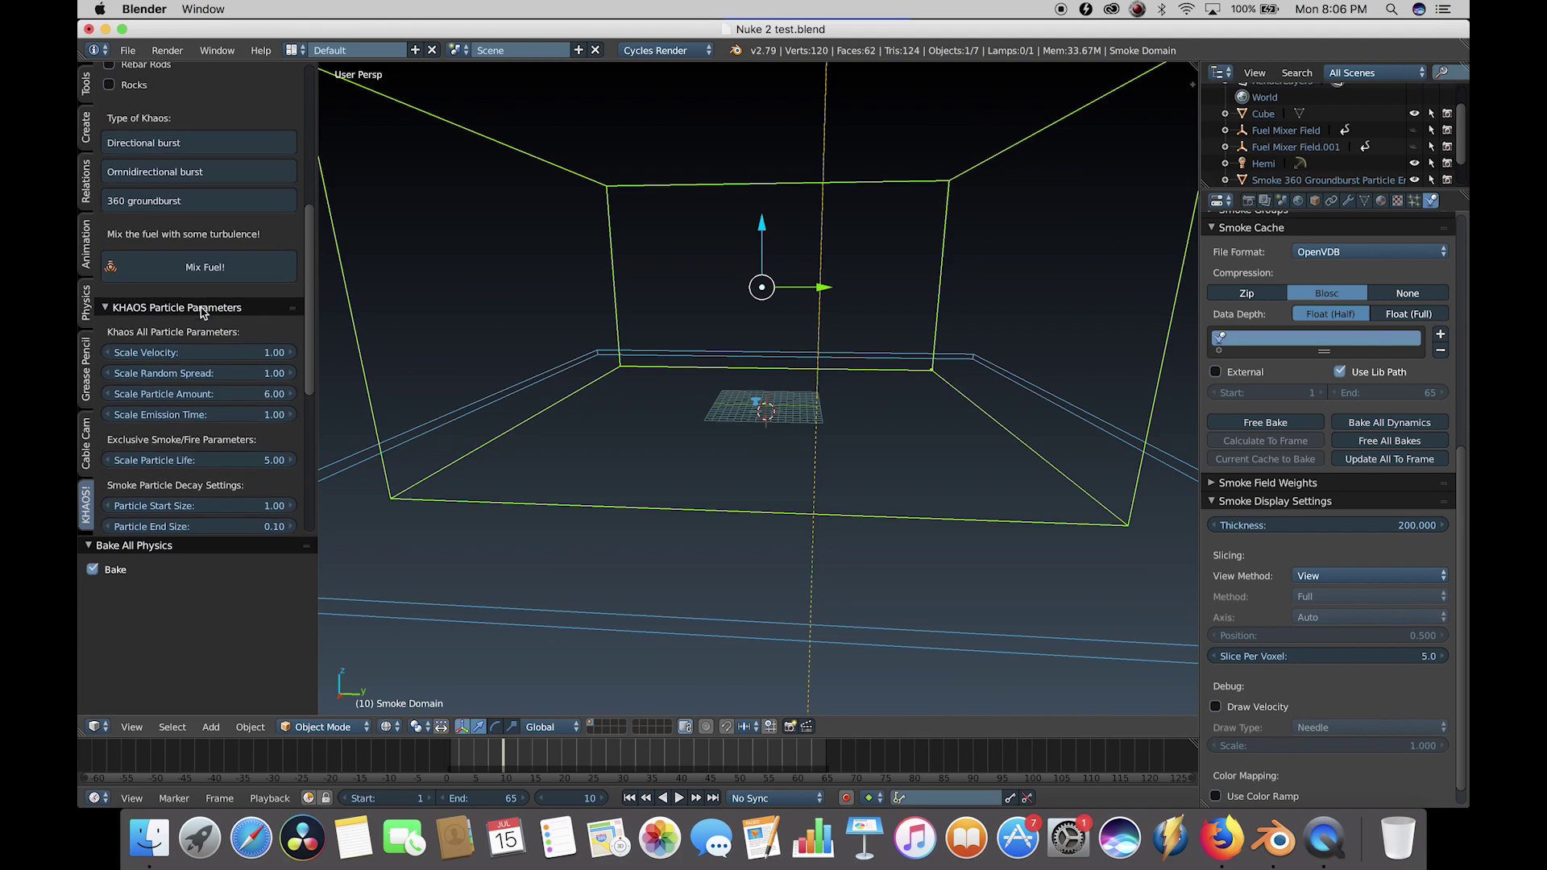
click(202, 202)
scroll(836, 510, up, 2)
scroll(836, 510, up, 2)
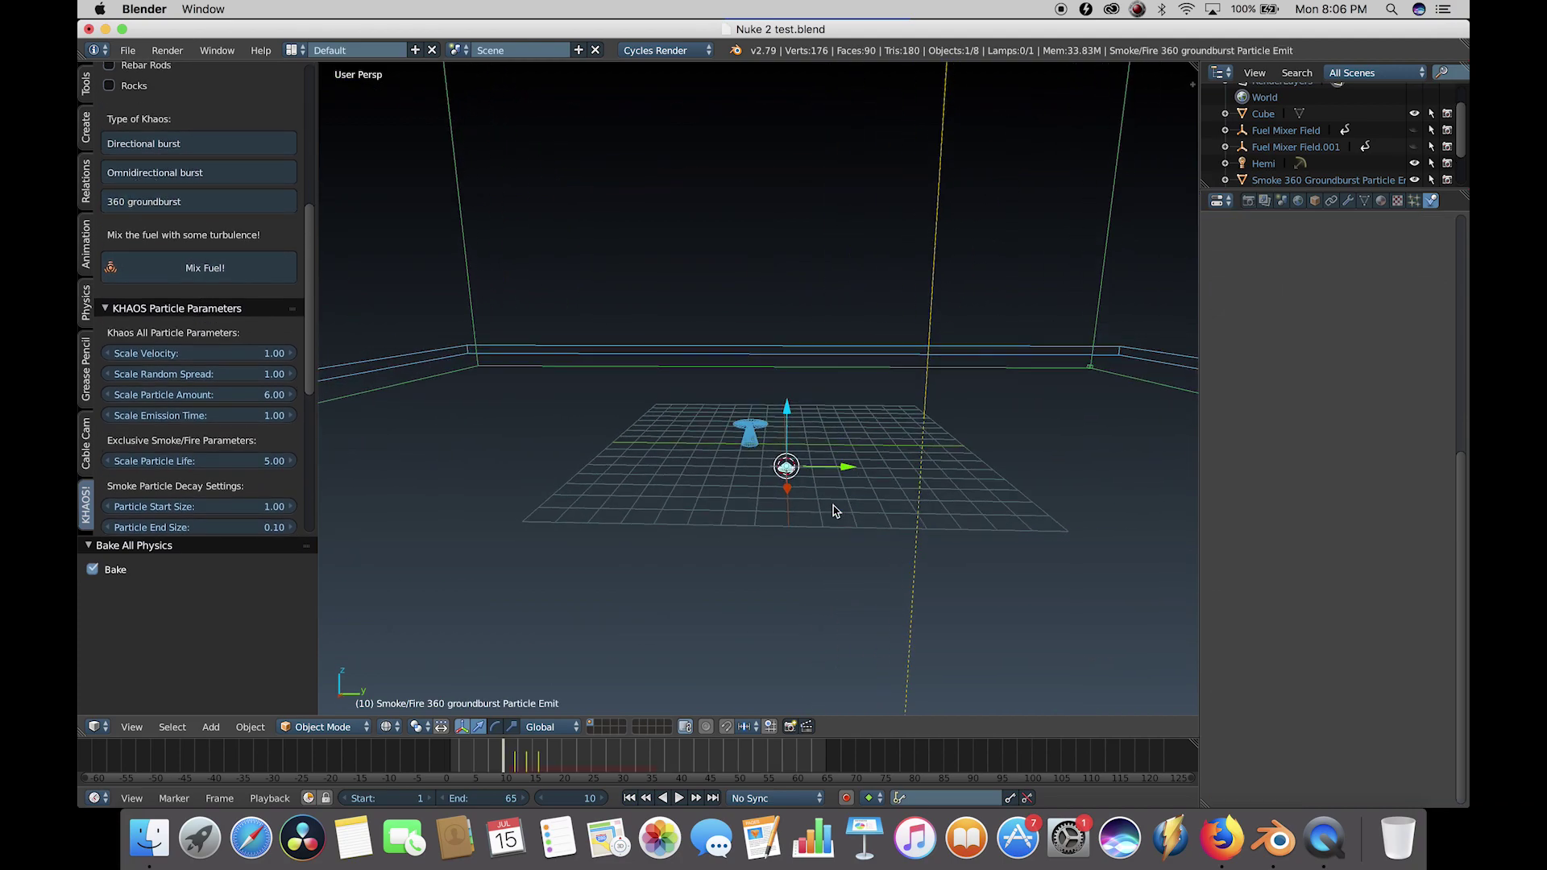
right_click(1106, 258)
scroll(1418, 264, up, 8)
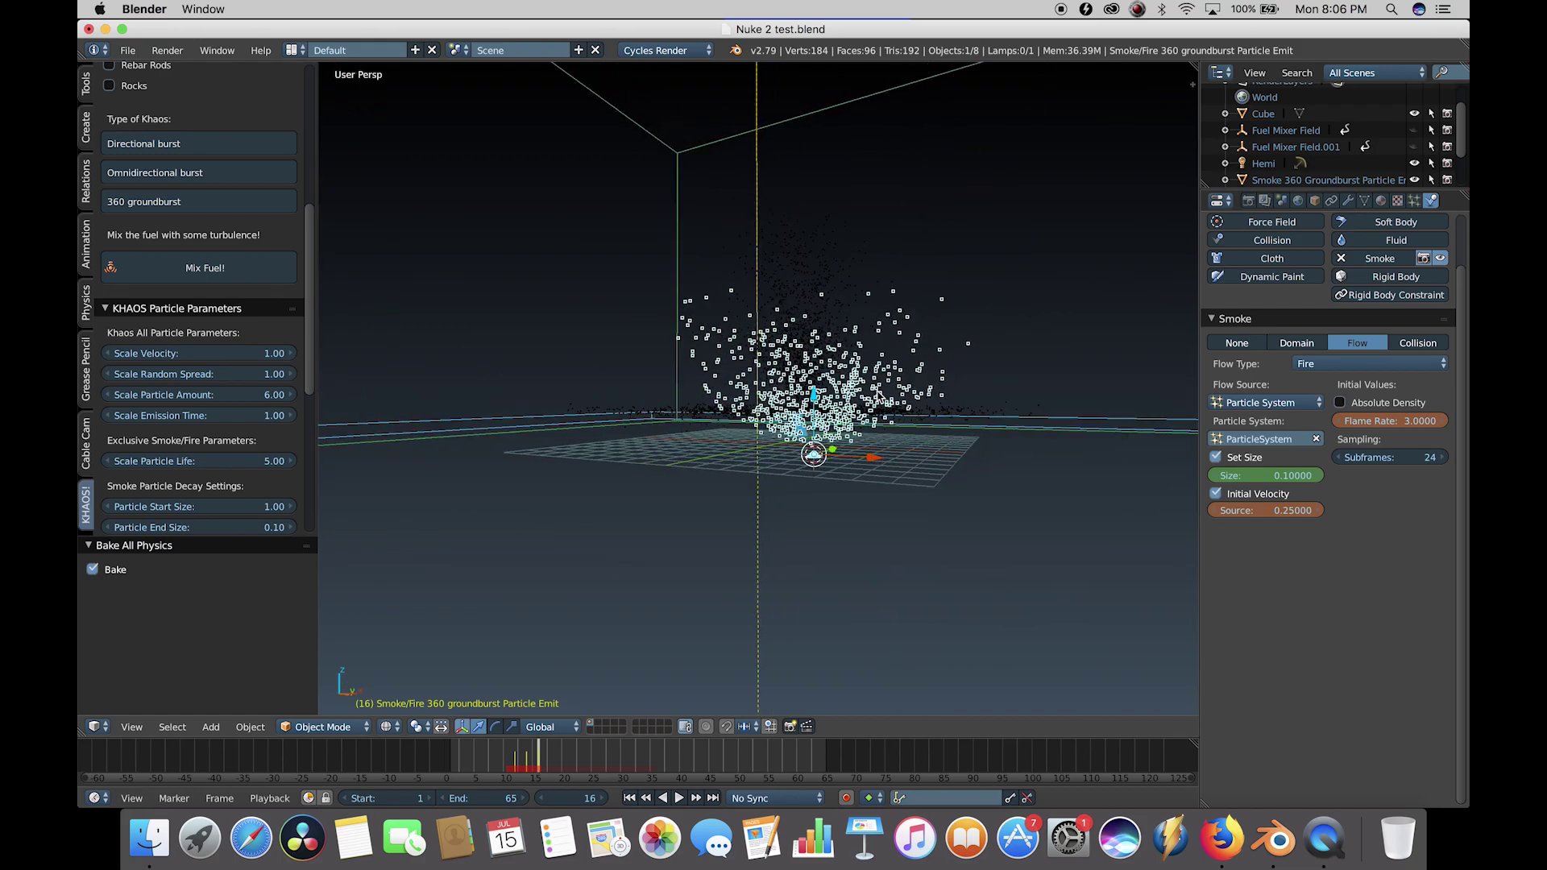
Scale the new fire emitter along Z, and scale it uniformly by about 0.47.
middle_drag(878, 393, 777, 396)
key(s)
key(z)
click(1148, 435)
key(s)
click(927, 493)
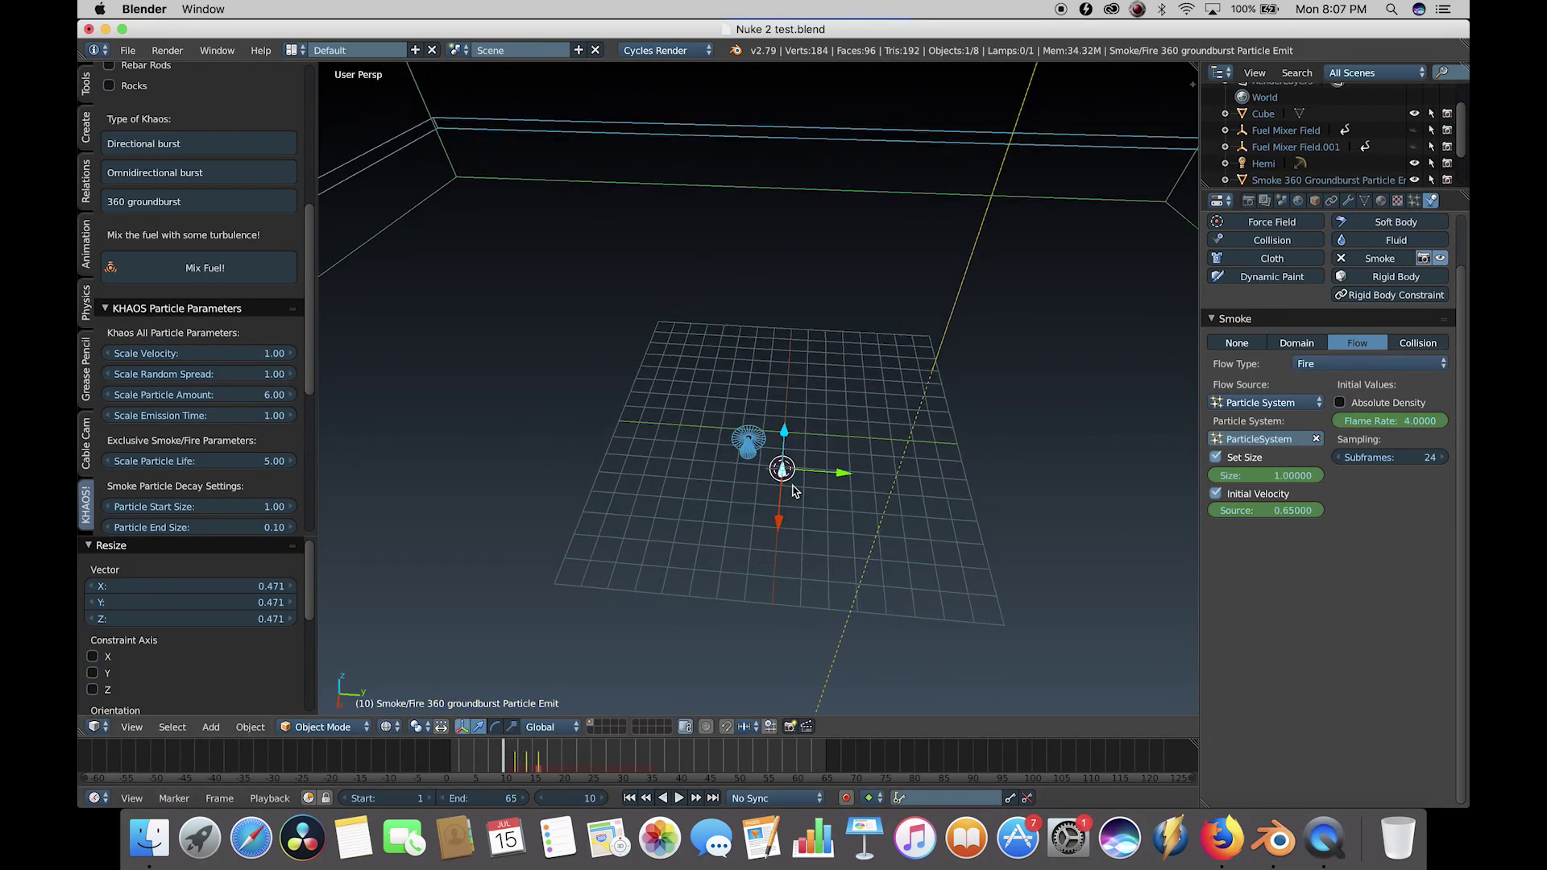
Move the fire emitter onto the existing emitters and shrink it by a factor of about 0.44.
drag(841, 458, 752, 393)
middle_drag(751, 403, 679, 418)
drag(680, 418, 663, 421)
drag(709, 359, 709, 379)
middle_drag(708, 379, 798, 464)
scroll(707, 374, up, 3)
key(s)
click(766, 459)
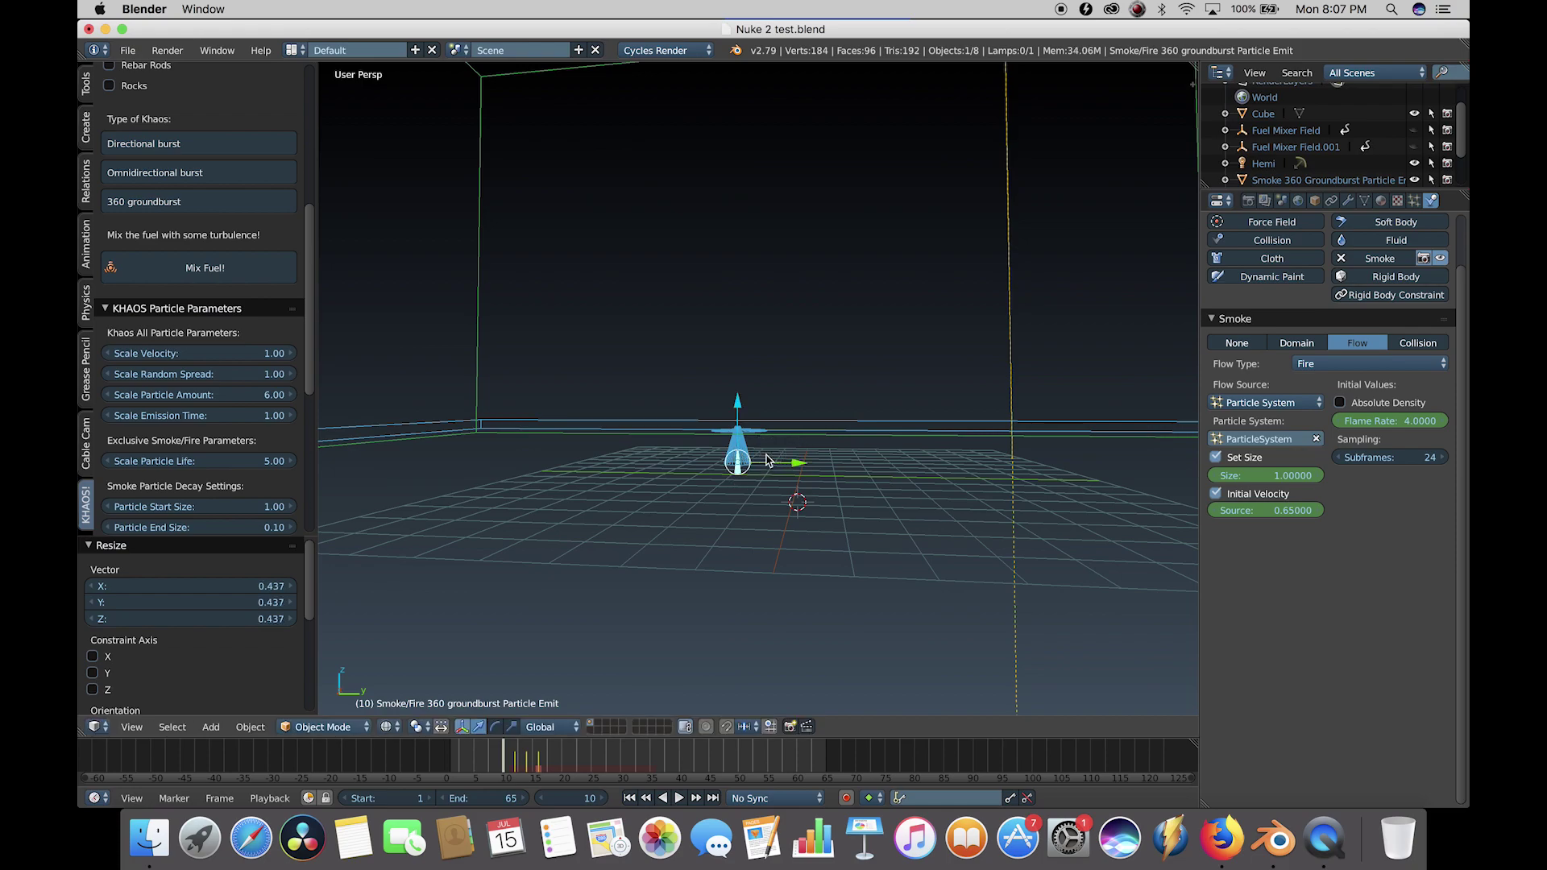
Tilt and reposition the fire emitter to shoot diagonally off the column, and preview the particles up to frame 17.
key(g)
click(755, 421)
key(r)
click(775, 413)
scroll(757, 415, up, 2)
key(g)
click(751, 420)
scroll(751, 415, down, 4)
drag(478, 754, 545, 755)
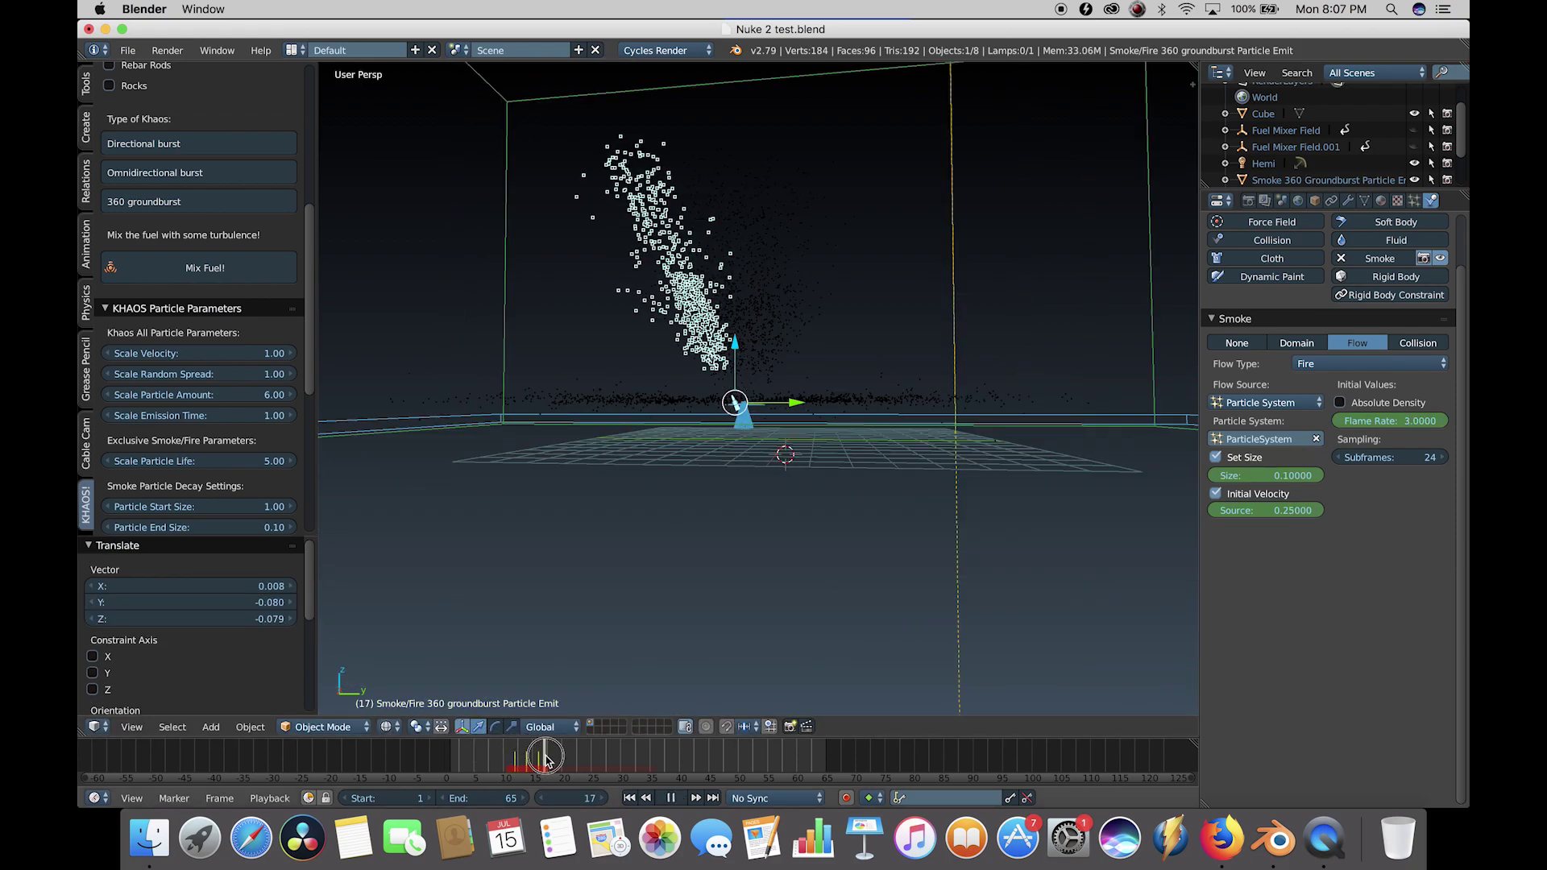
Place the 3D cursor beside the emitters, return to frame 10 and generate another 360 groundburst fire emitter.
scroll(658, 486, up, 5)
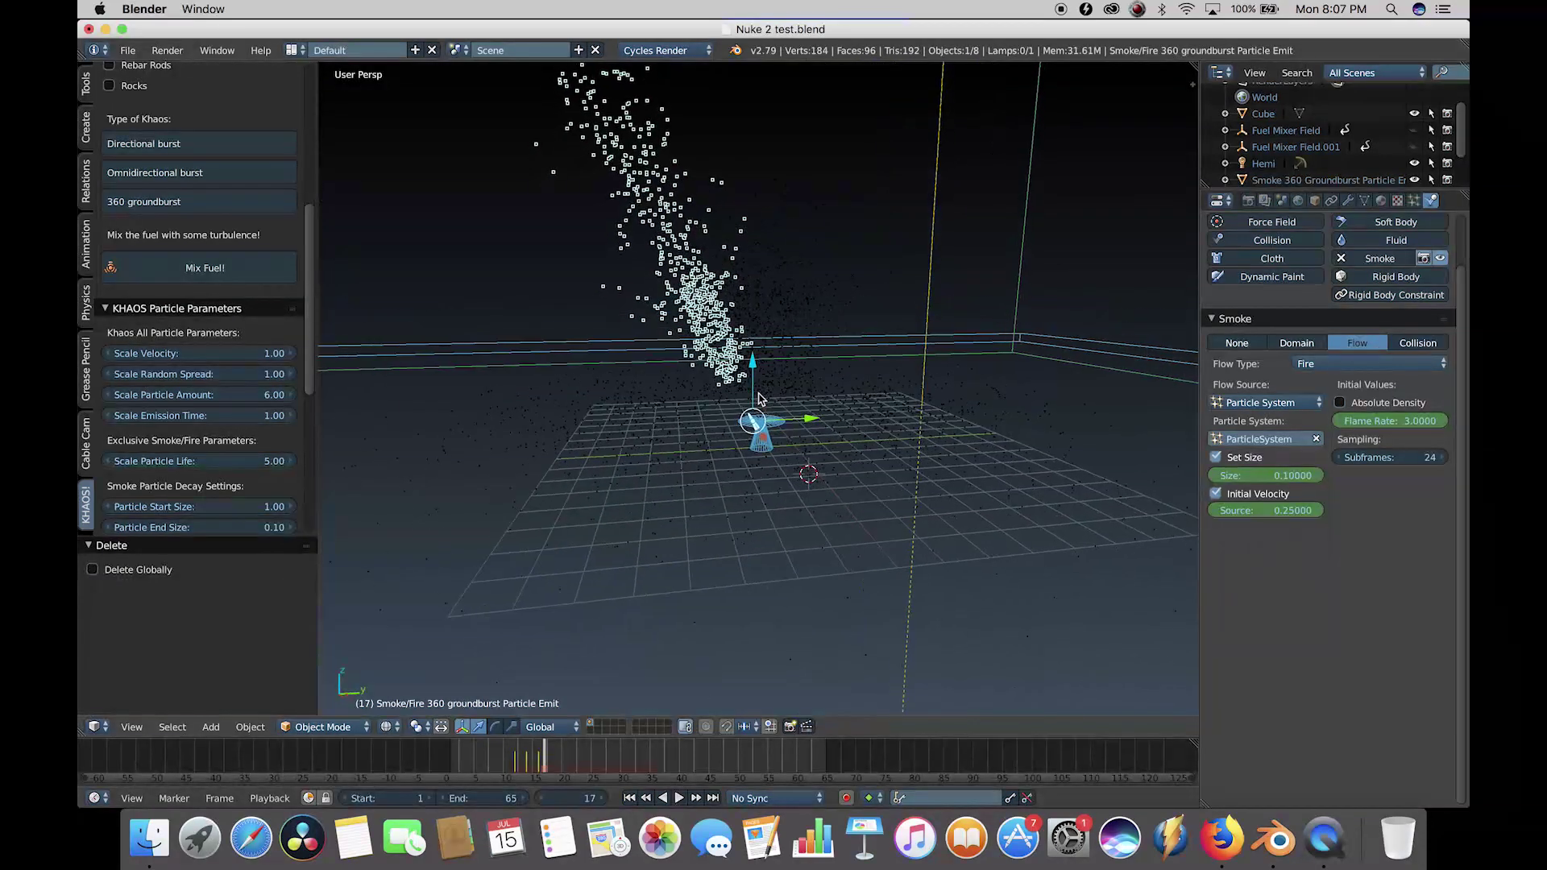
click(799, 443)
click(514, 757)
key(alt+a)
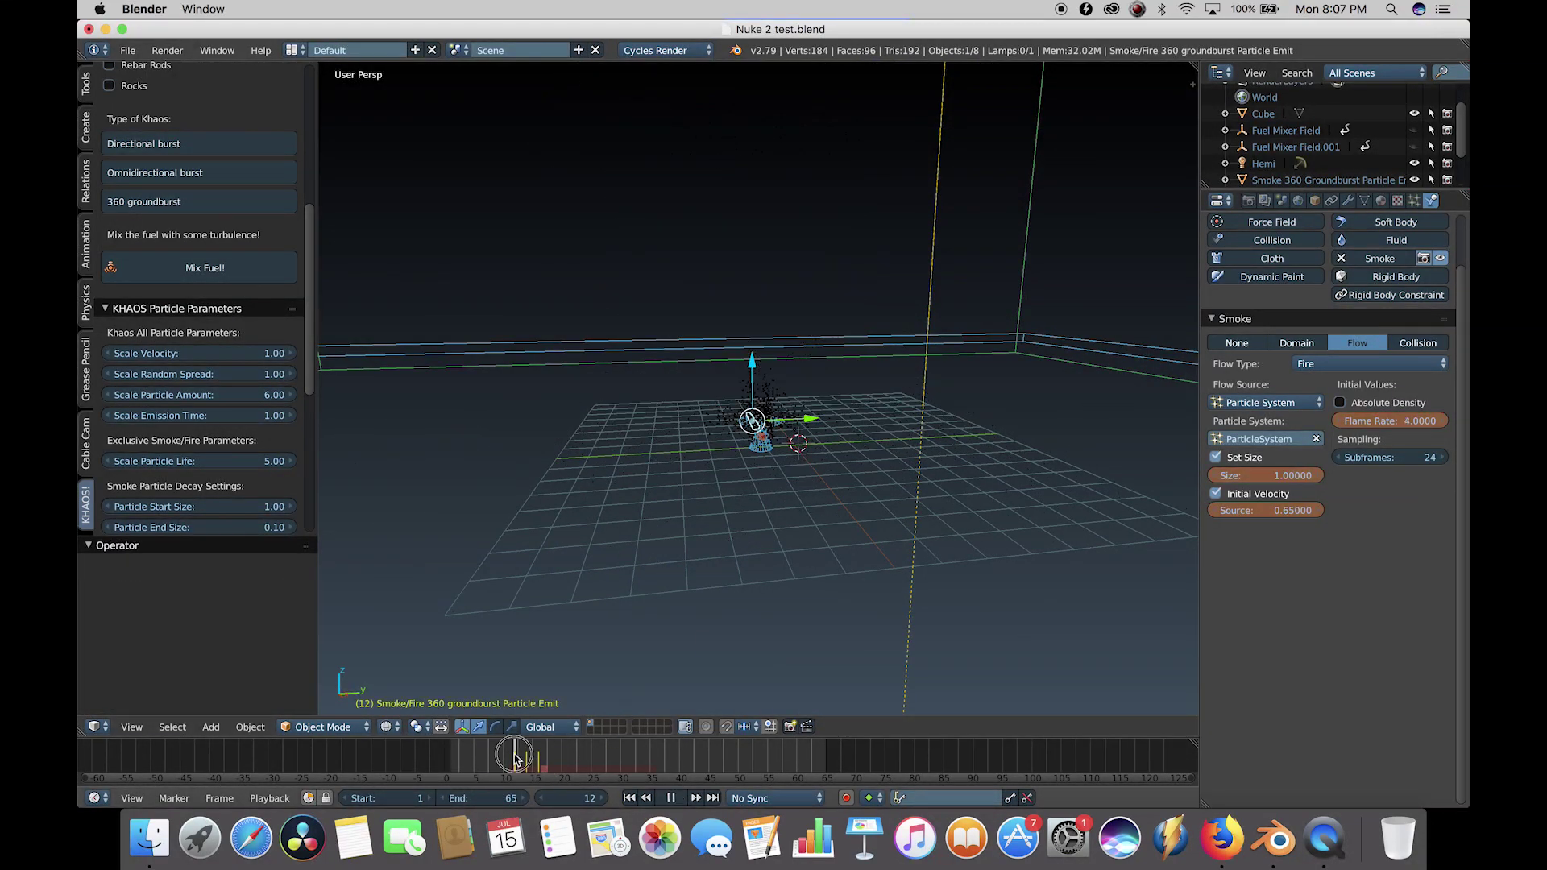
key(Escape)
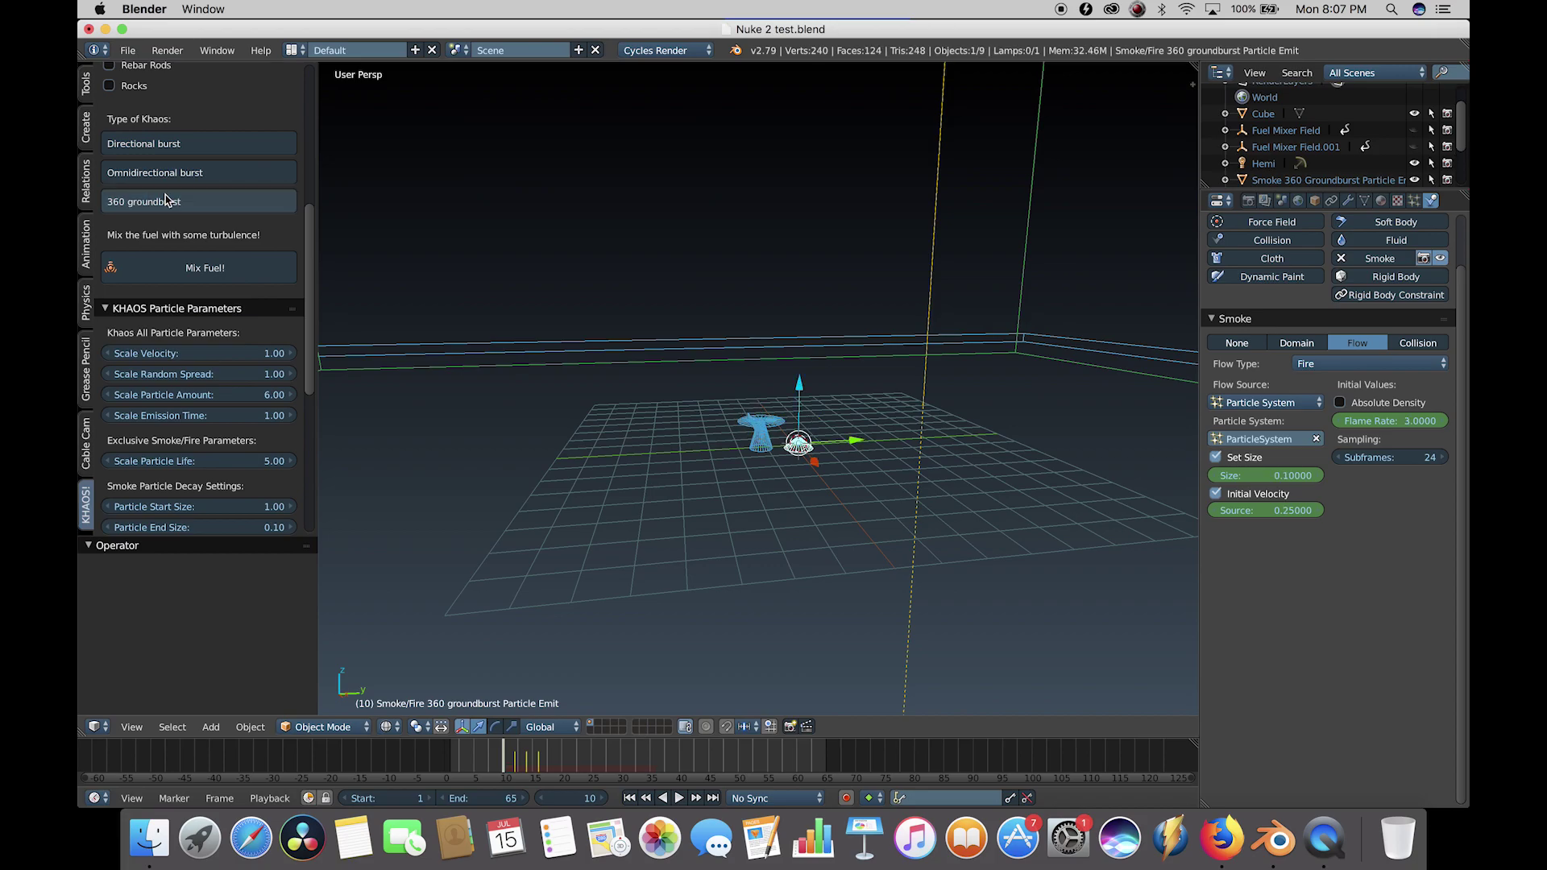
click(167, 201)
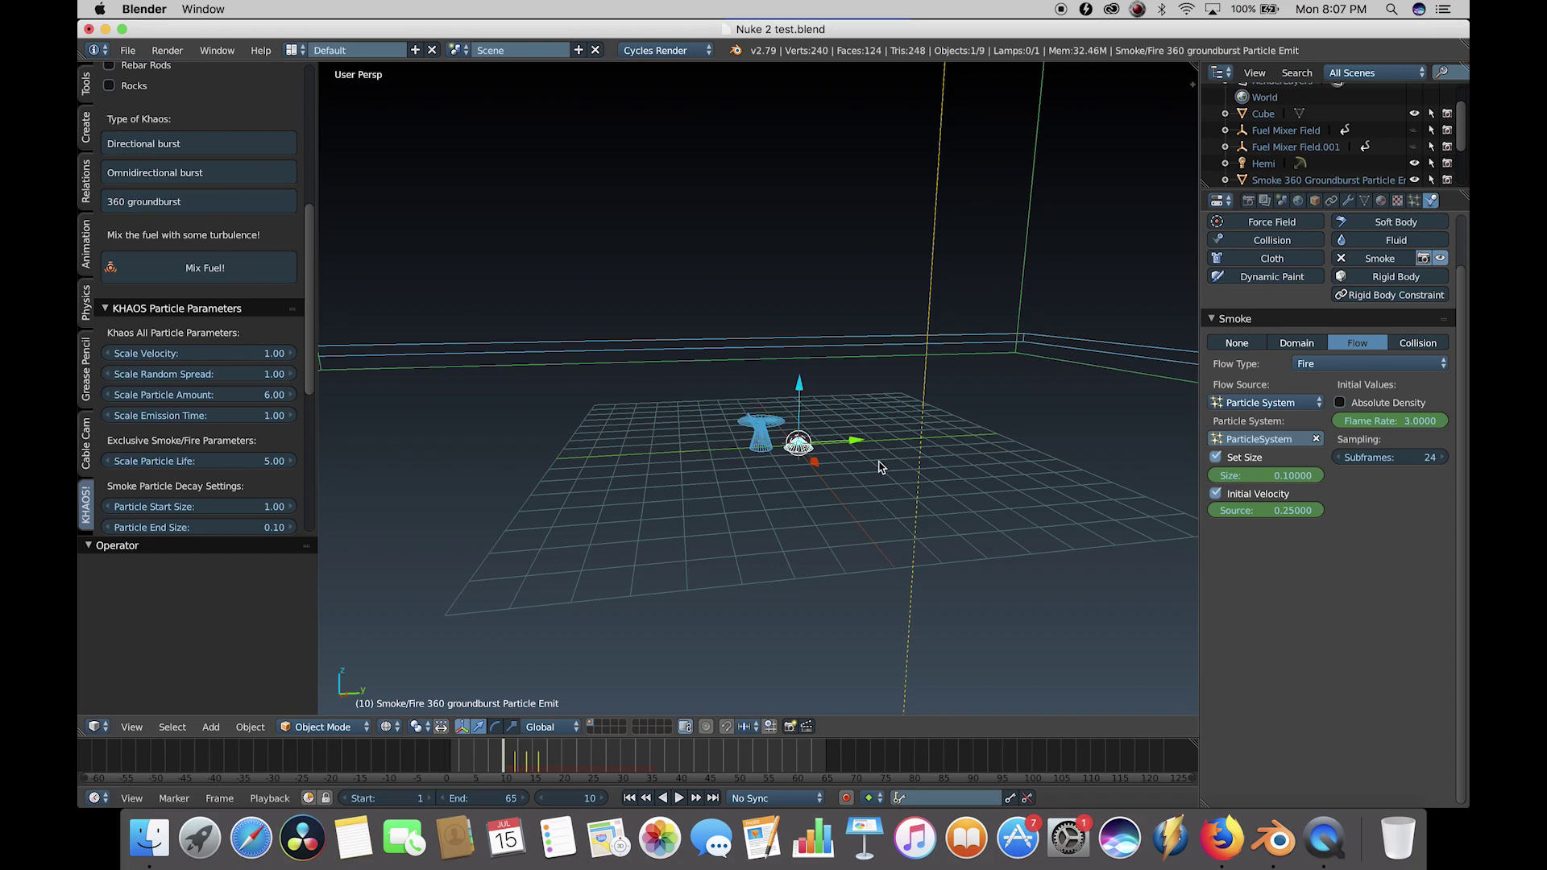
Position the second fire emitter at the existing emitters and scrub the timeline to preview its burst.
click(840, 484)
middle_drag(841, 484, 795, 504)
drag(795, 505, 830, 506)
middle_drag(830, 506, 726, 484)
drag(506, 758, 539, 758)
middle_drag(725, 451, 748, 418)
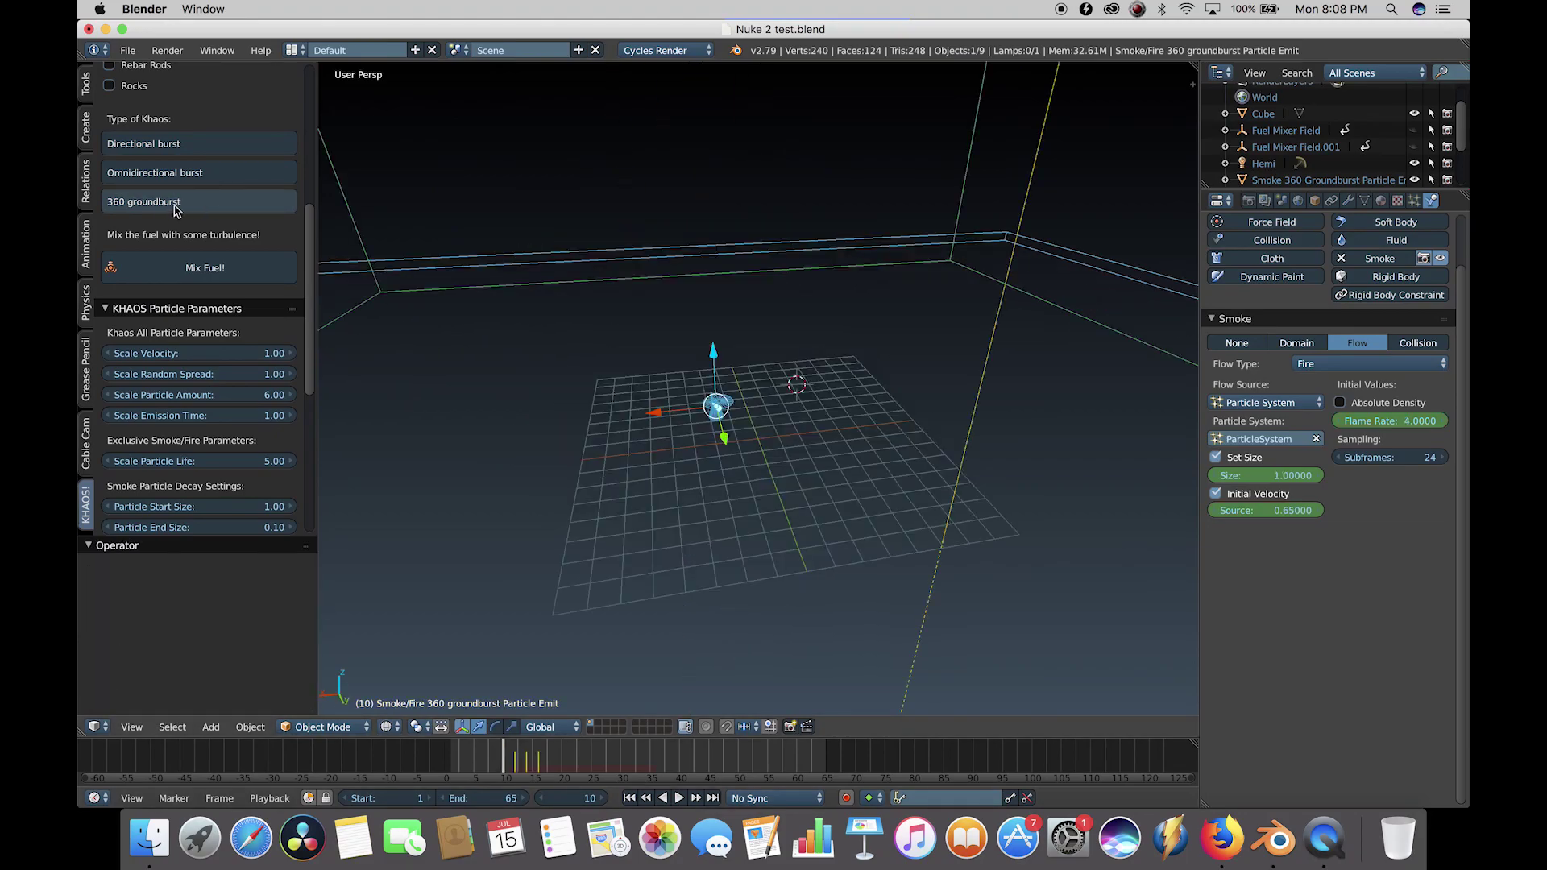
Generate a third 360 groundburst fire emitter and adjust its scale.
click(174, 206)
scroll(800, 341, up, 3)
middle_drag(801, 342, 814, 282)
key(s)
click(1050, 390)
Rotate the third fire emitter by 21.5° and preview its particles through frame 26.
middle_drag(1051, 391, 919, 419)
key(r)
click(912, 370)
drag(508, 753, 546, 756)
middle_drag(854, 383, 912, 211)
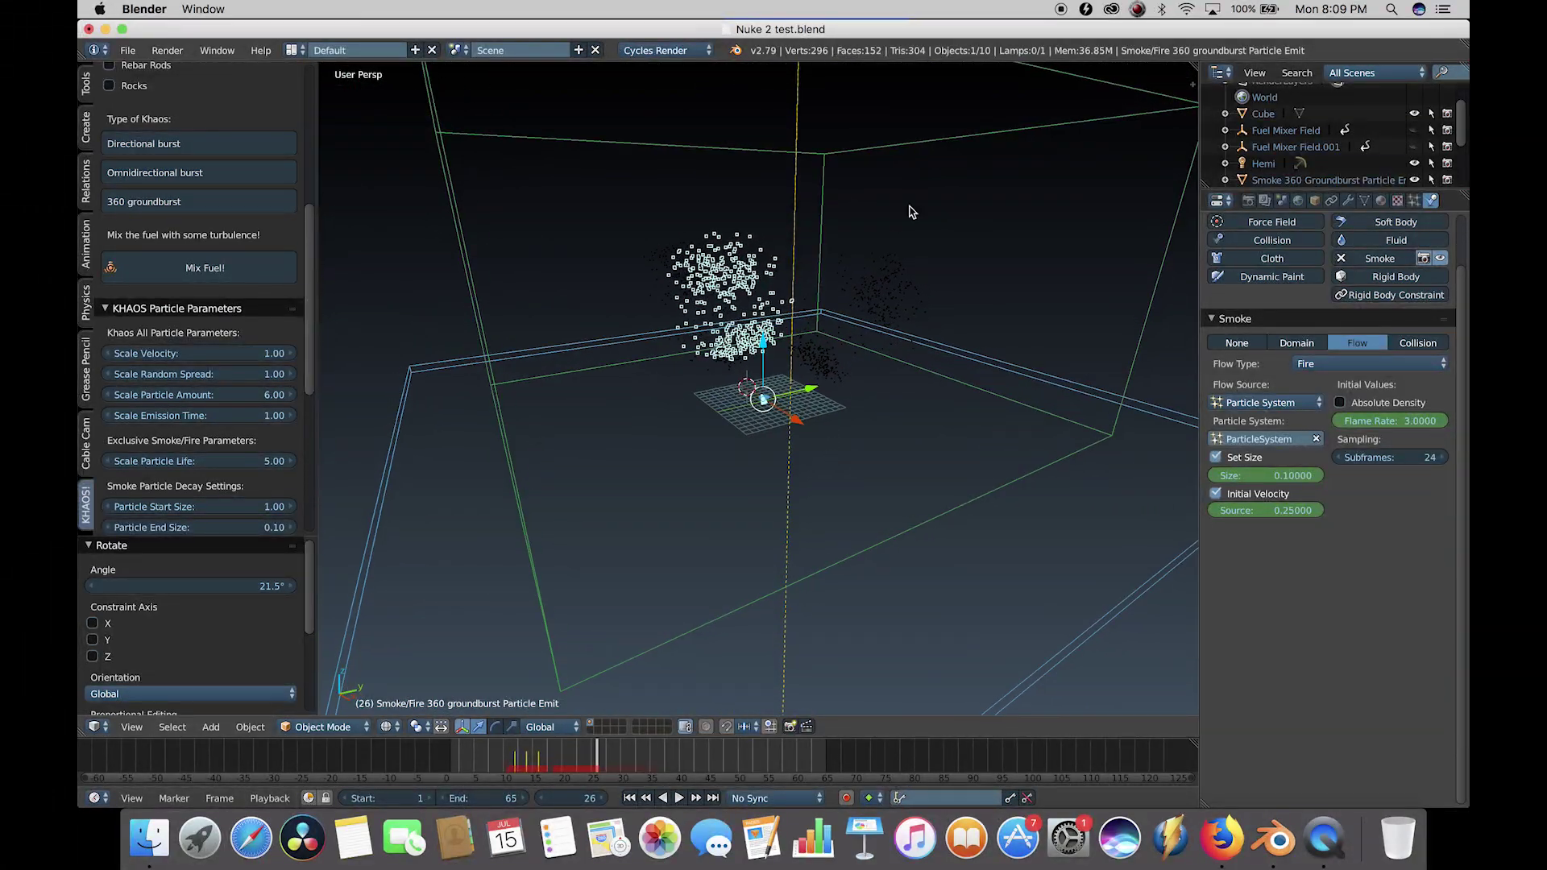
Select the Smoke Domain and turn on its smoke display in the viewport to compare the cloud with the new particles.
right_click(889, 151)
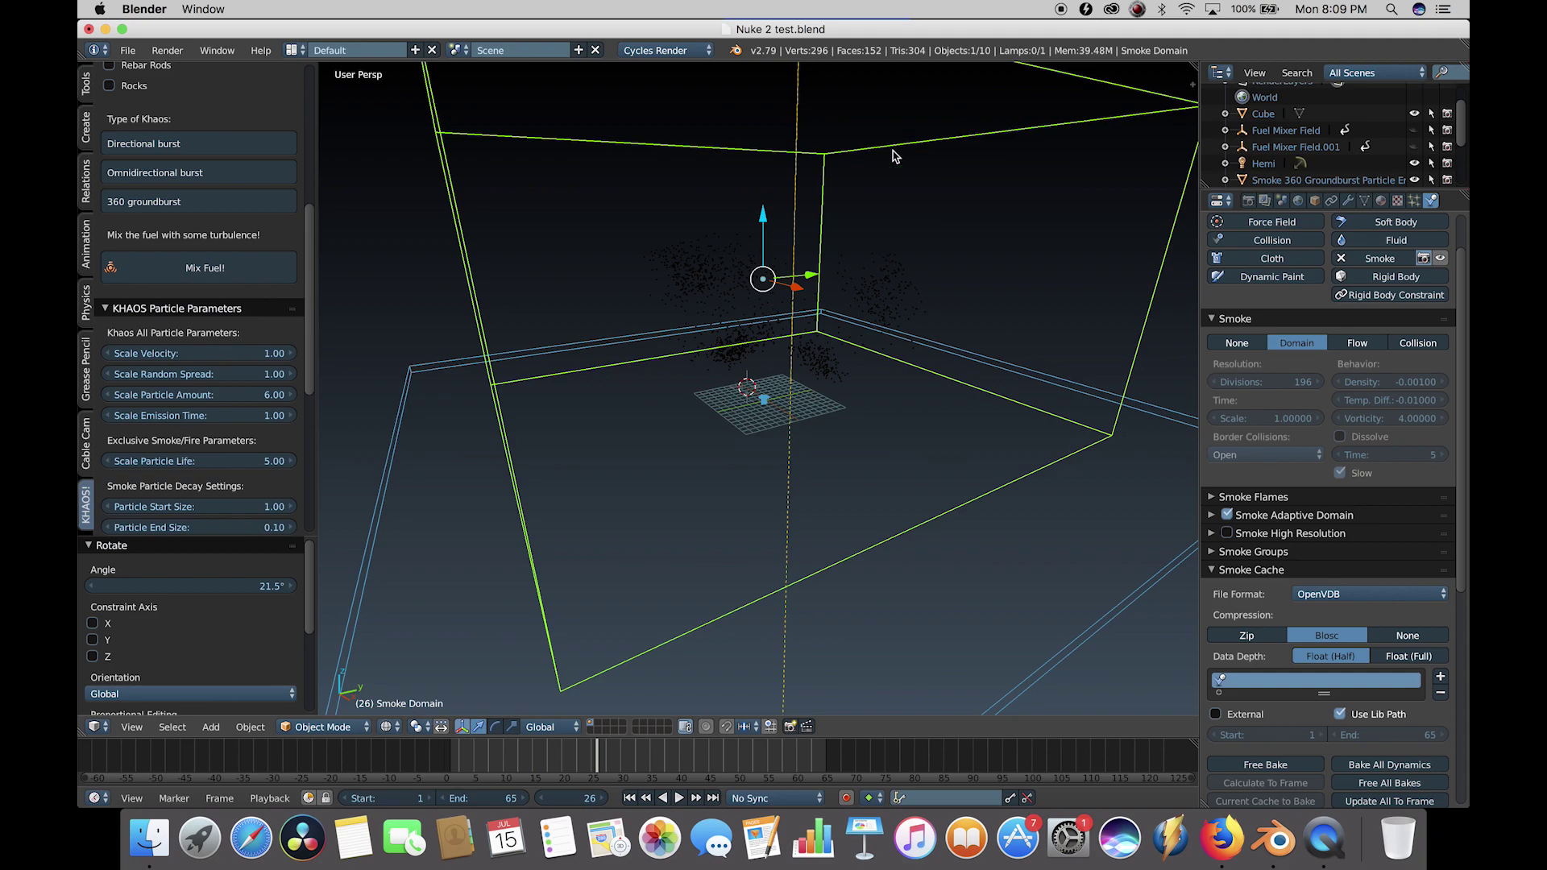
click(1442, 259)
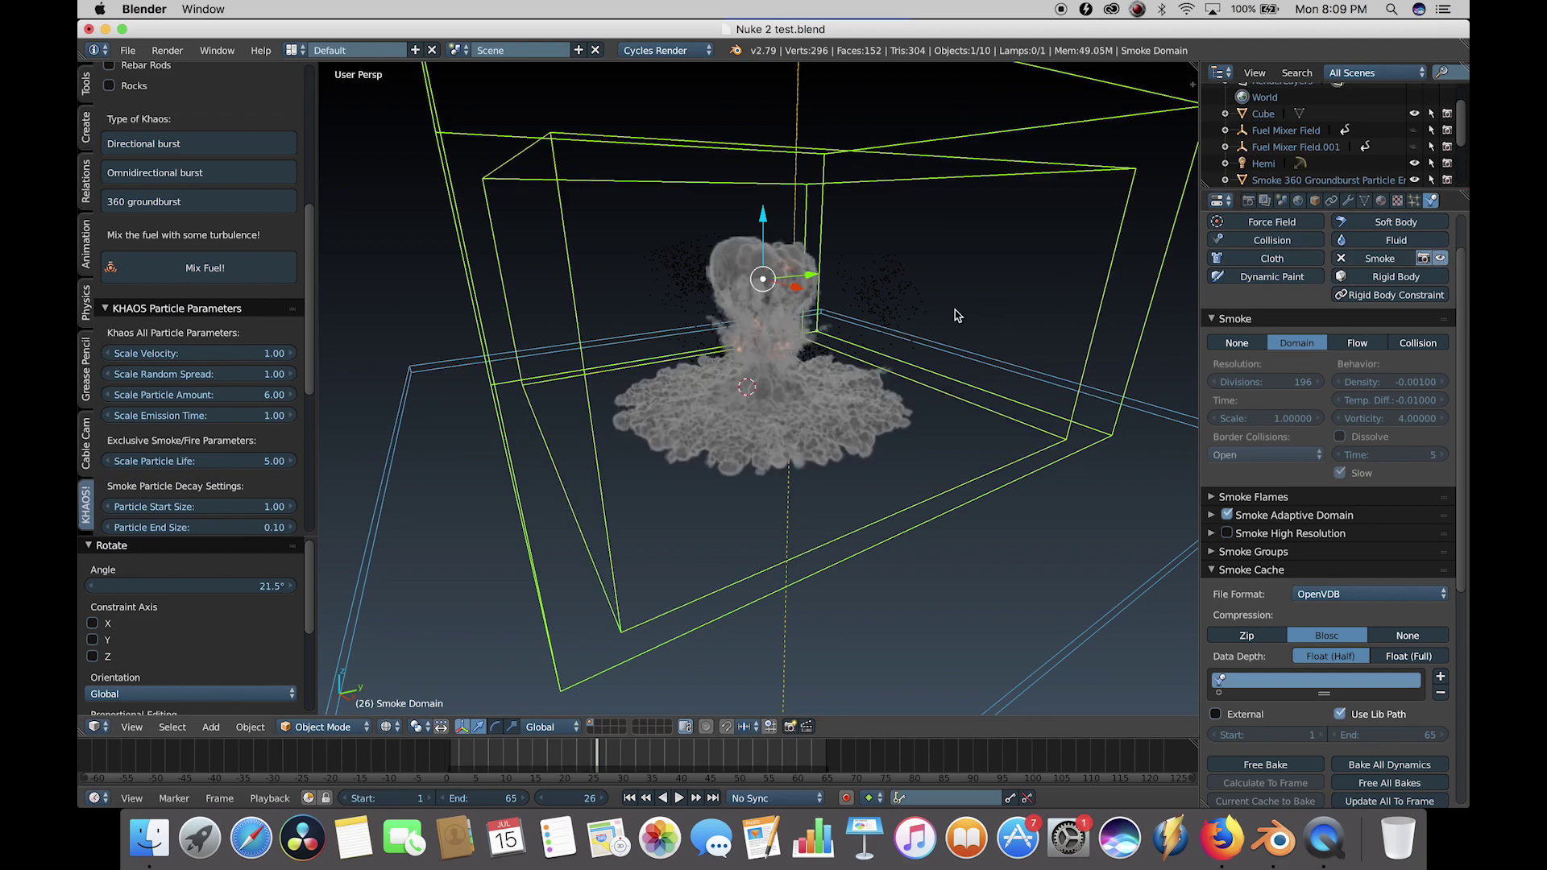
middle_drag(957, 315, 938, 315)
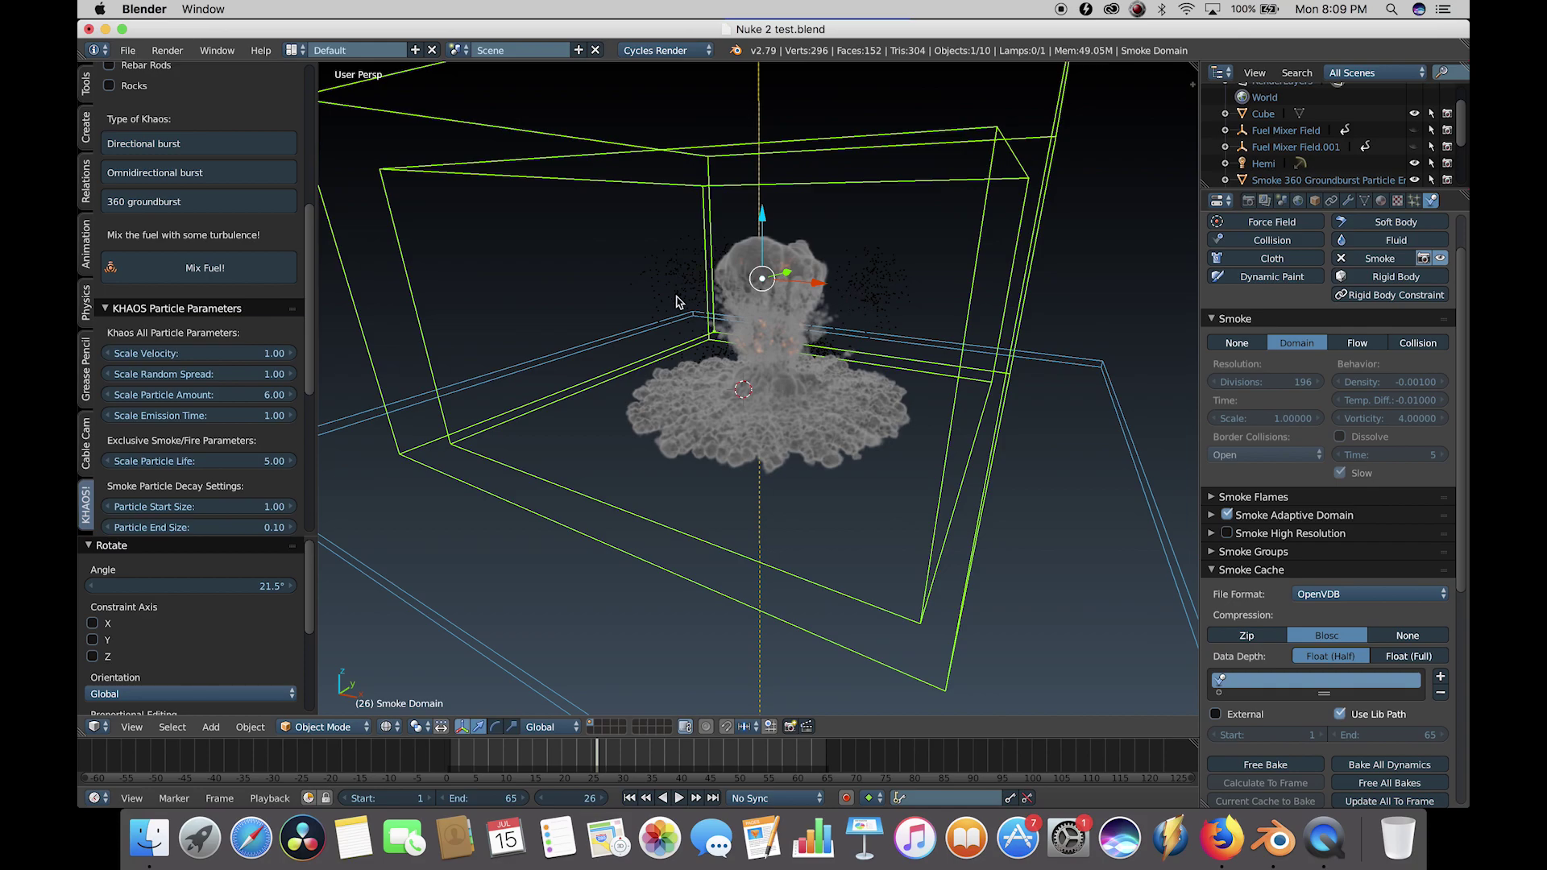
scroll(720, 321, left, 10)
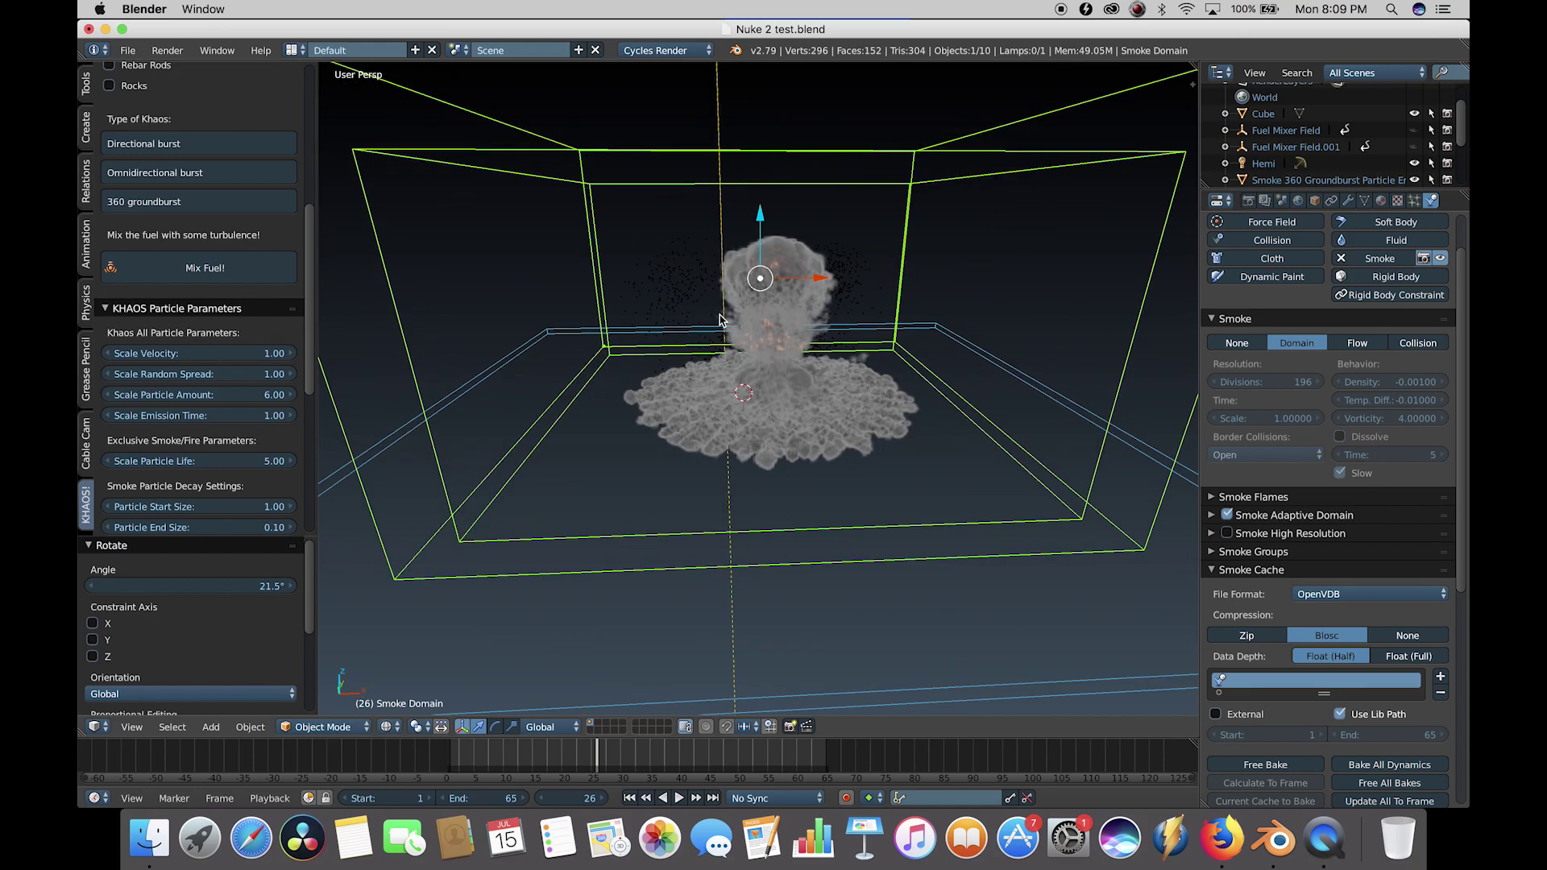
Free all physics bakes from the Smoke Domain's cache and bake all dynamics again with the new emitters.
scroll(719, 320, left, 1)
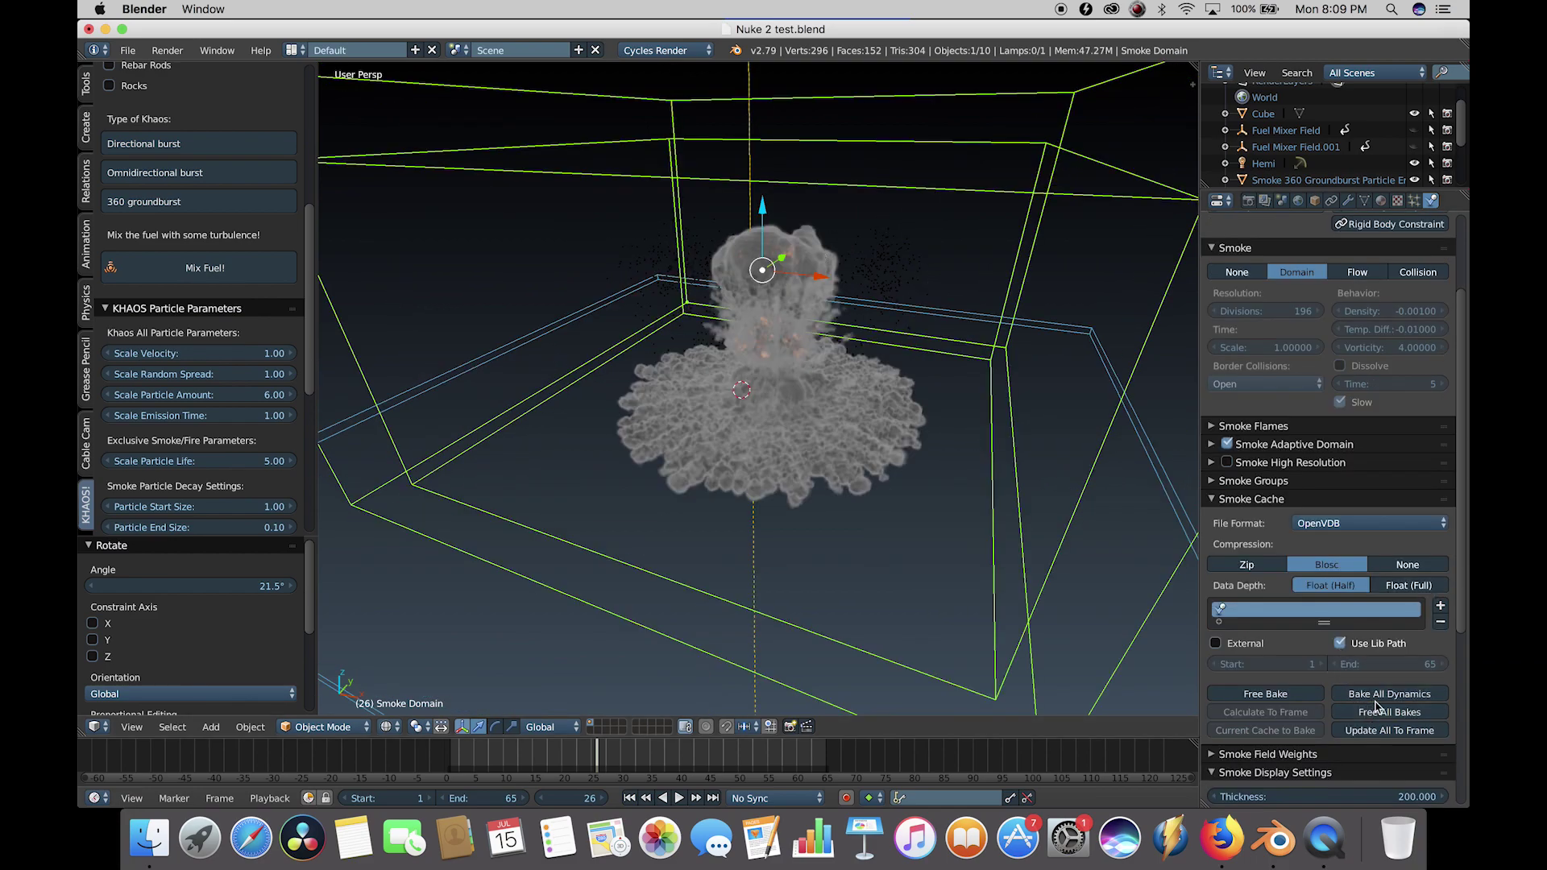
click(1376, 714)
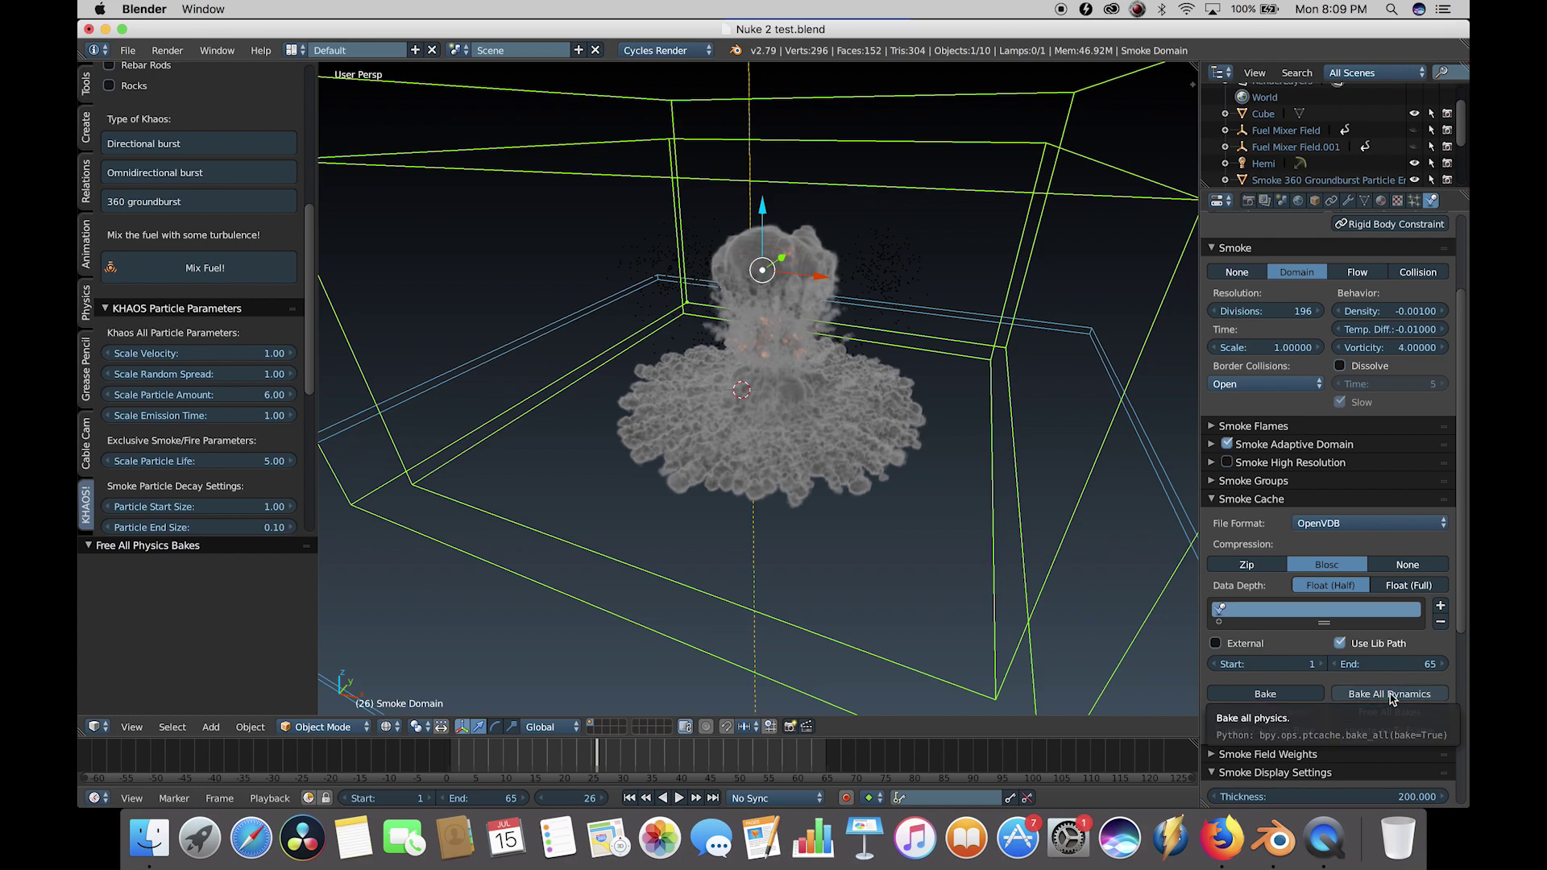
click(1391, 695)
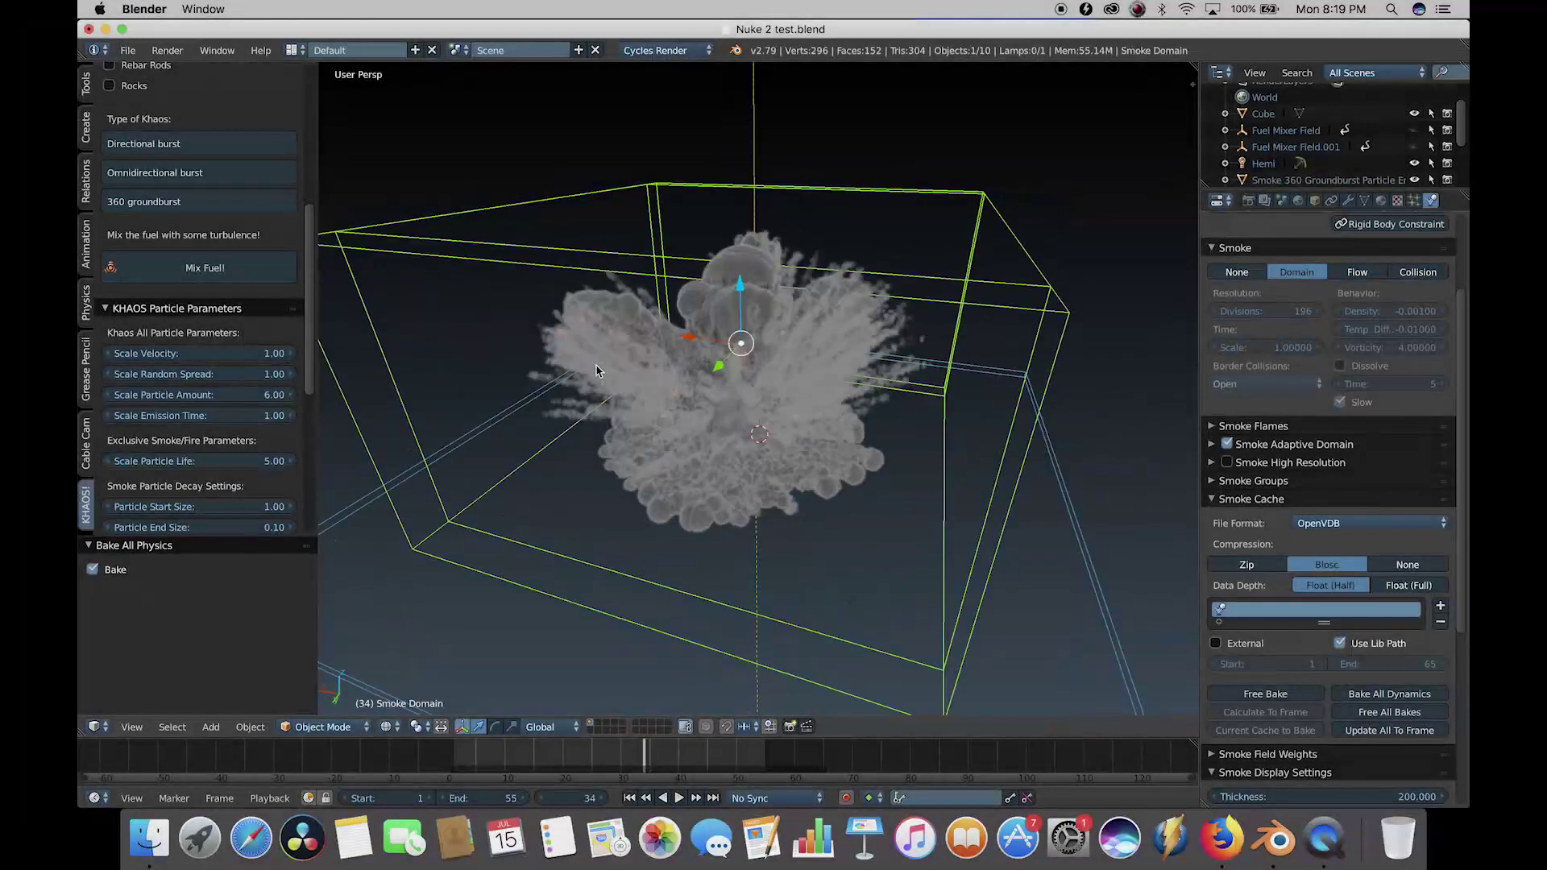
Examine the newly baked explosion at frame 34 from all sides.
scroll(596, 371, left, 5)
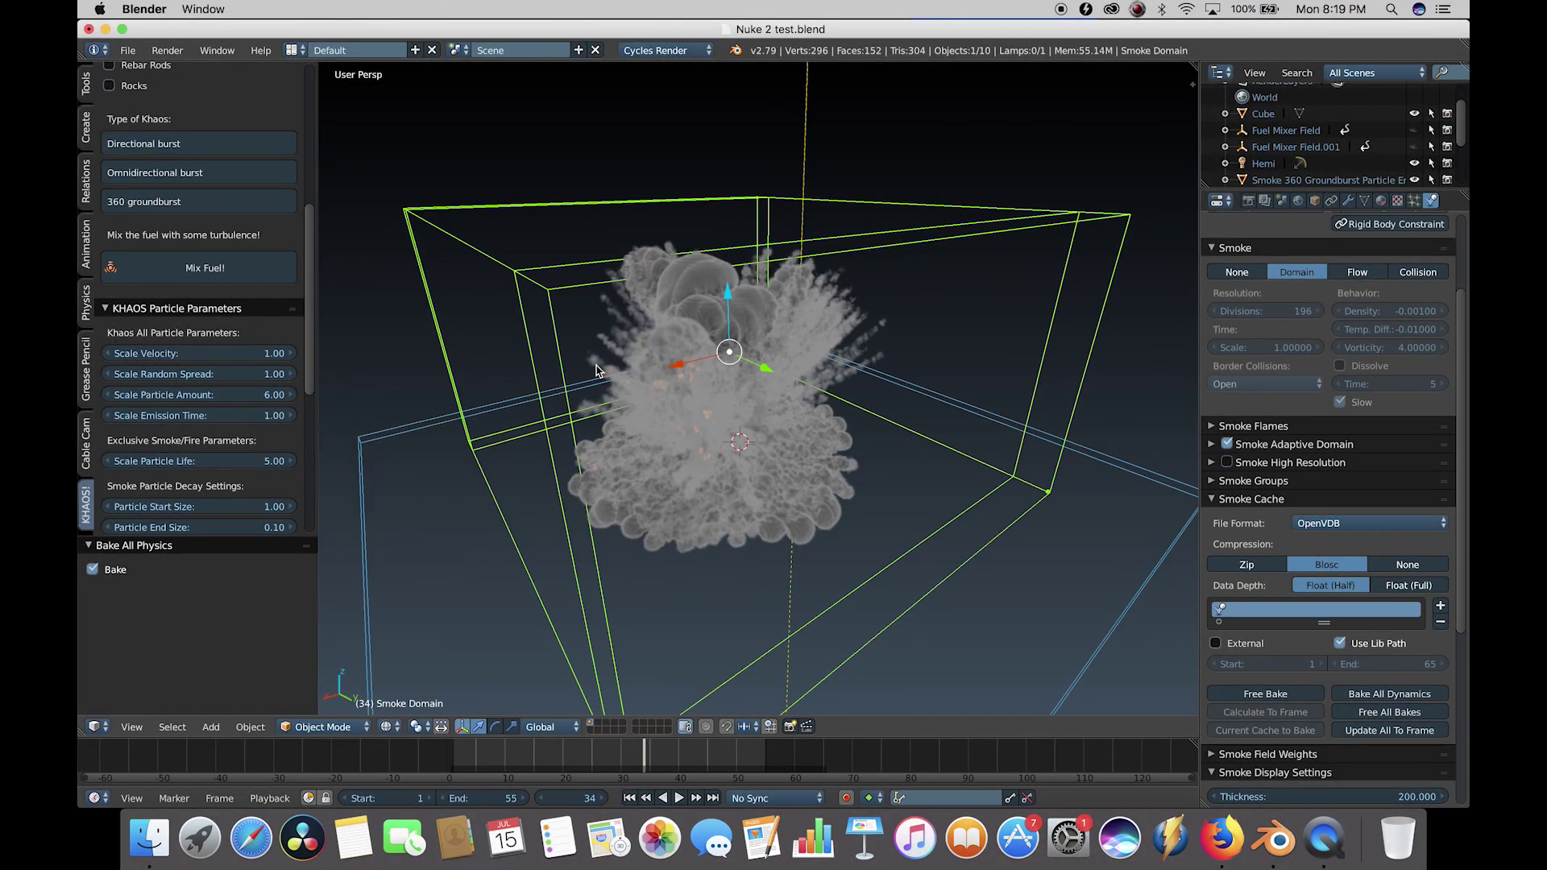
scroll(597, 371, right, 10)
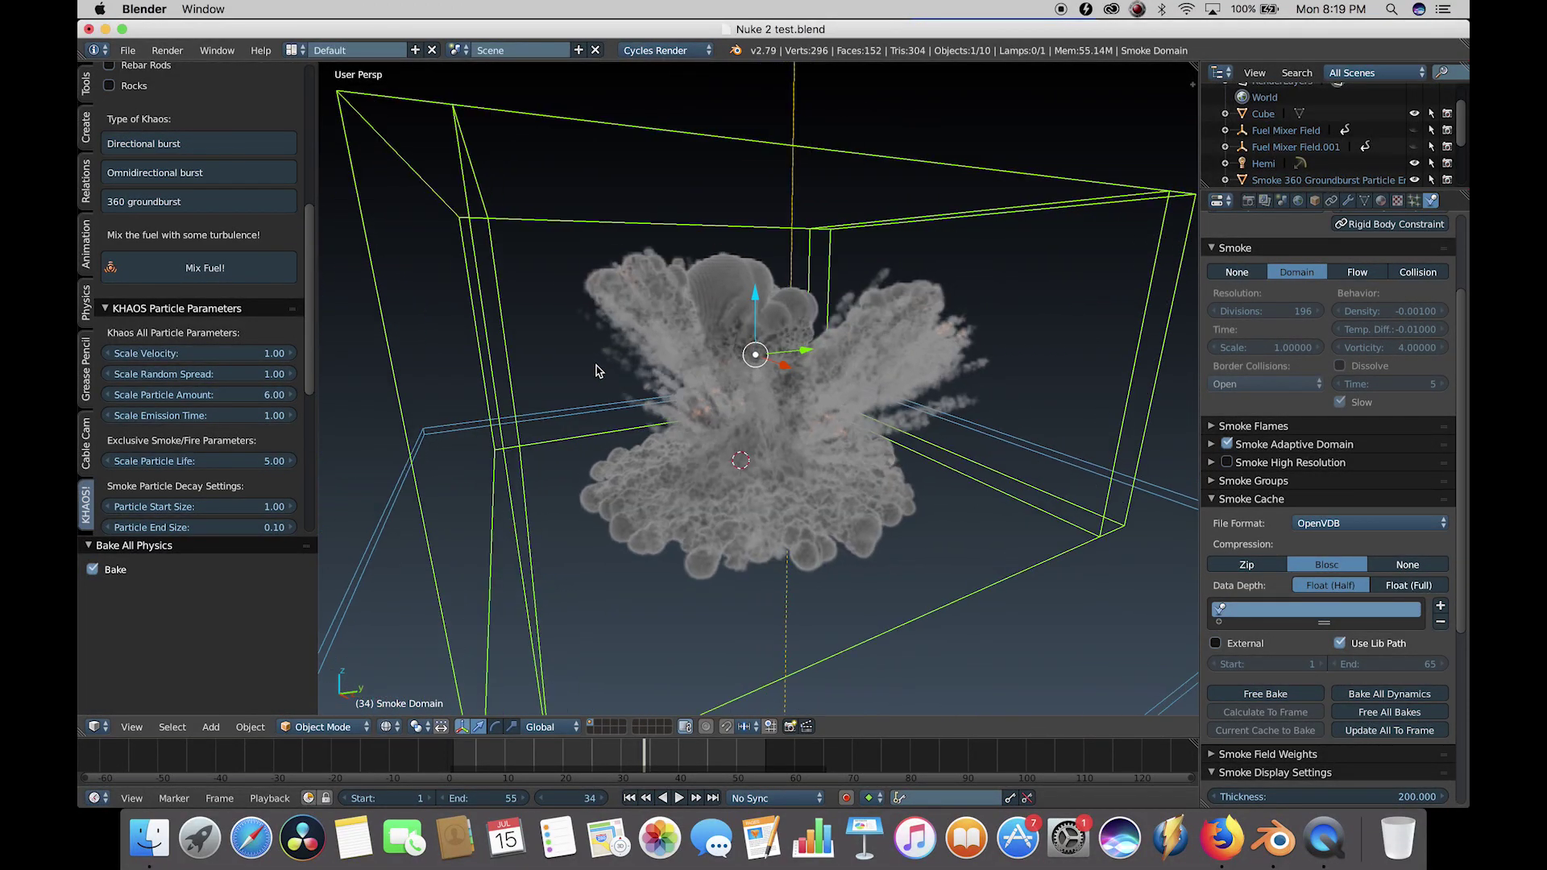
scroll(596, 370, right, 10)
scroll(597, 370, right, 2)
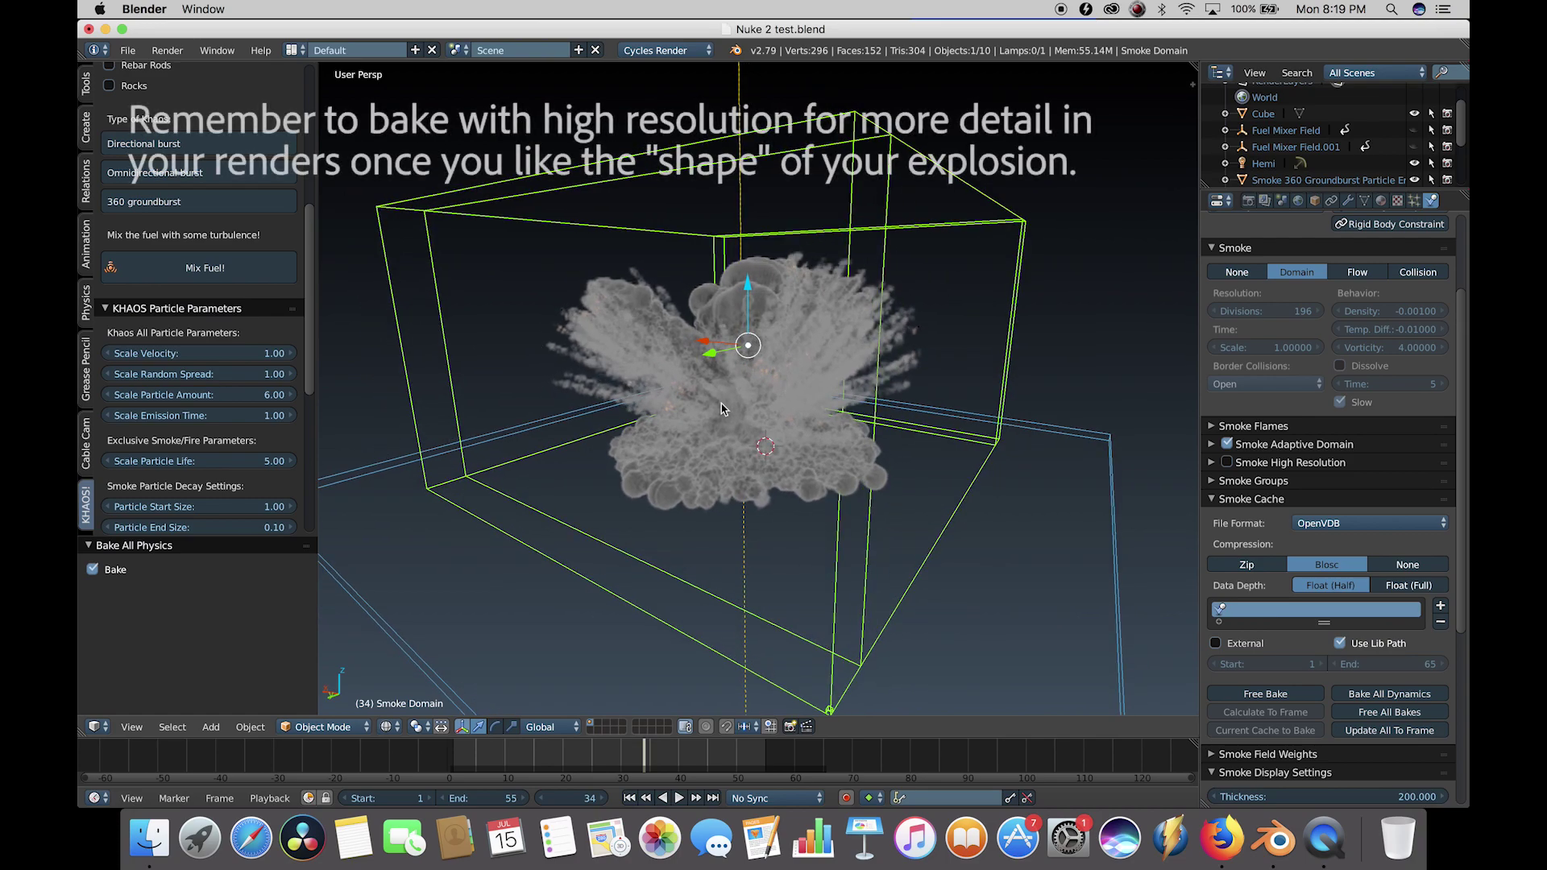
scroll(727, 412, right, 5)
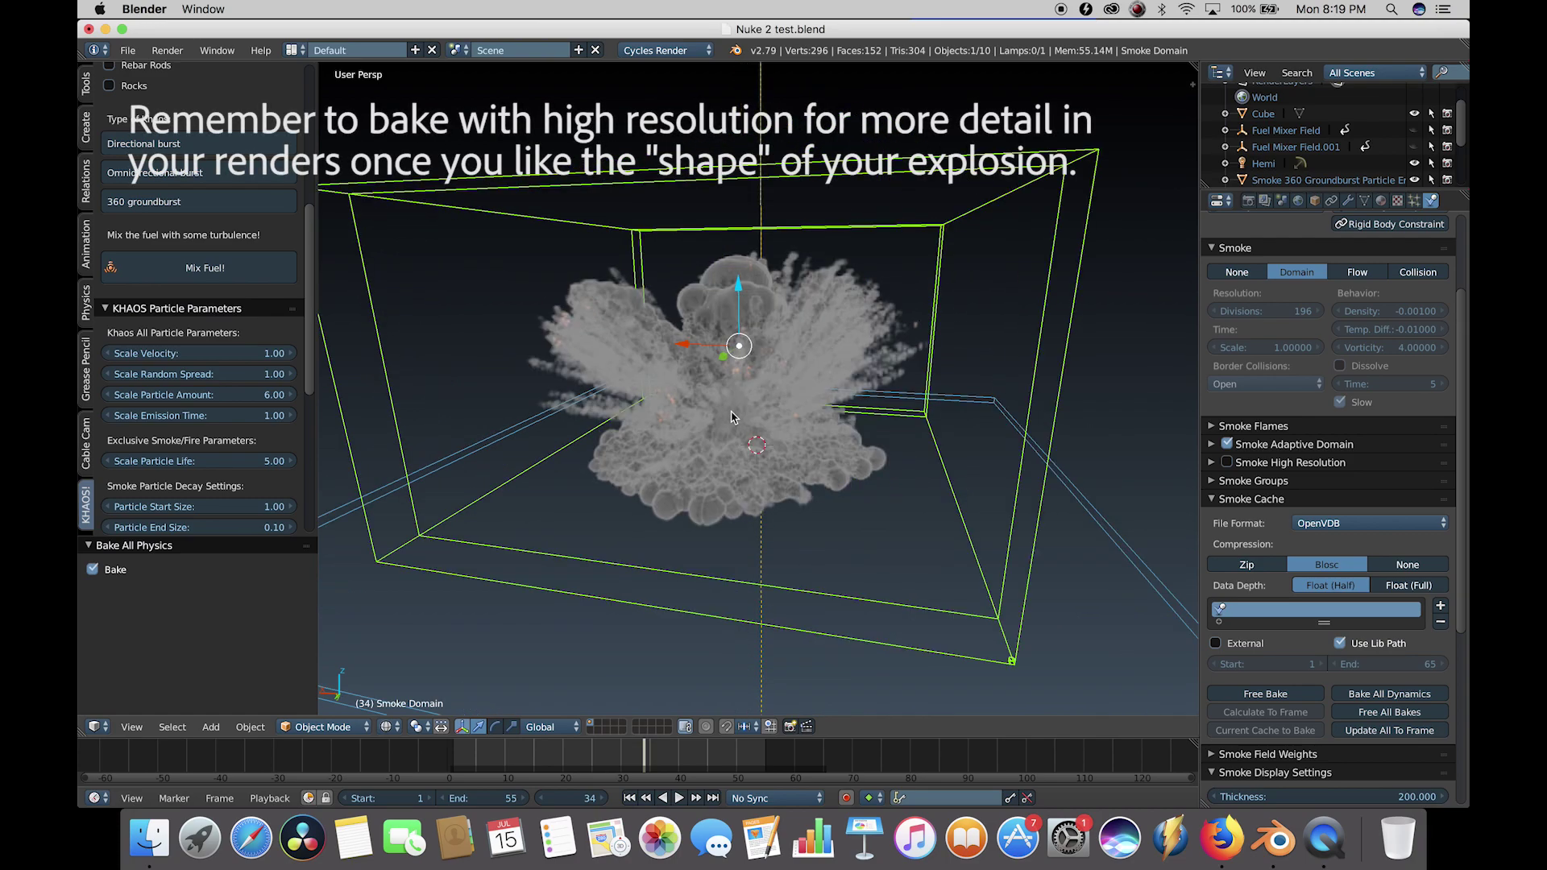
scroll(861, 322, right, 5)
Play back the rendered preview animation and reposition its playback window.
click(167, 50)
click(205, 186)
drag(528, 362, 663, 205)
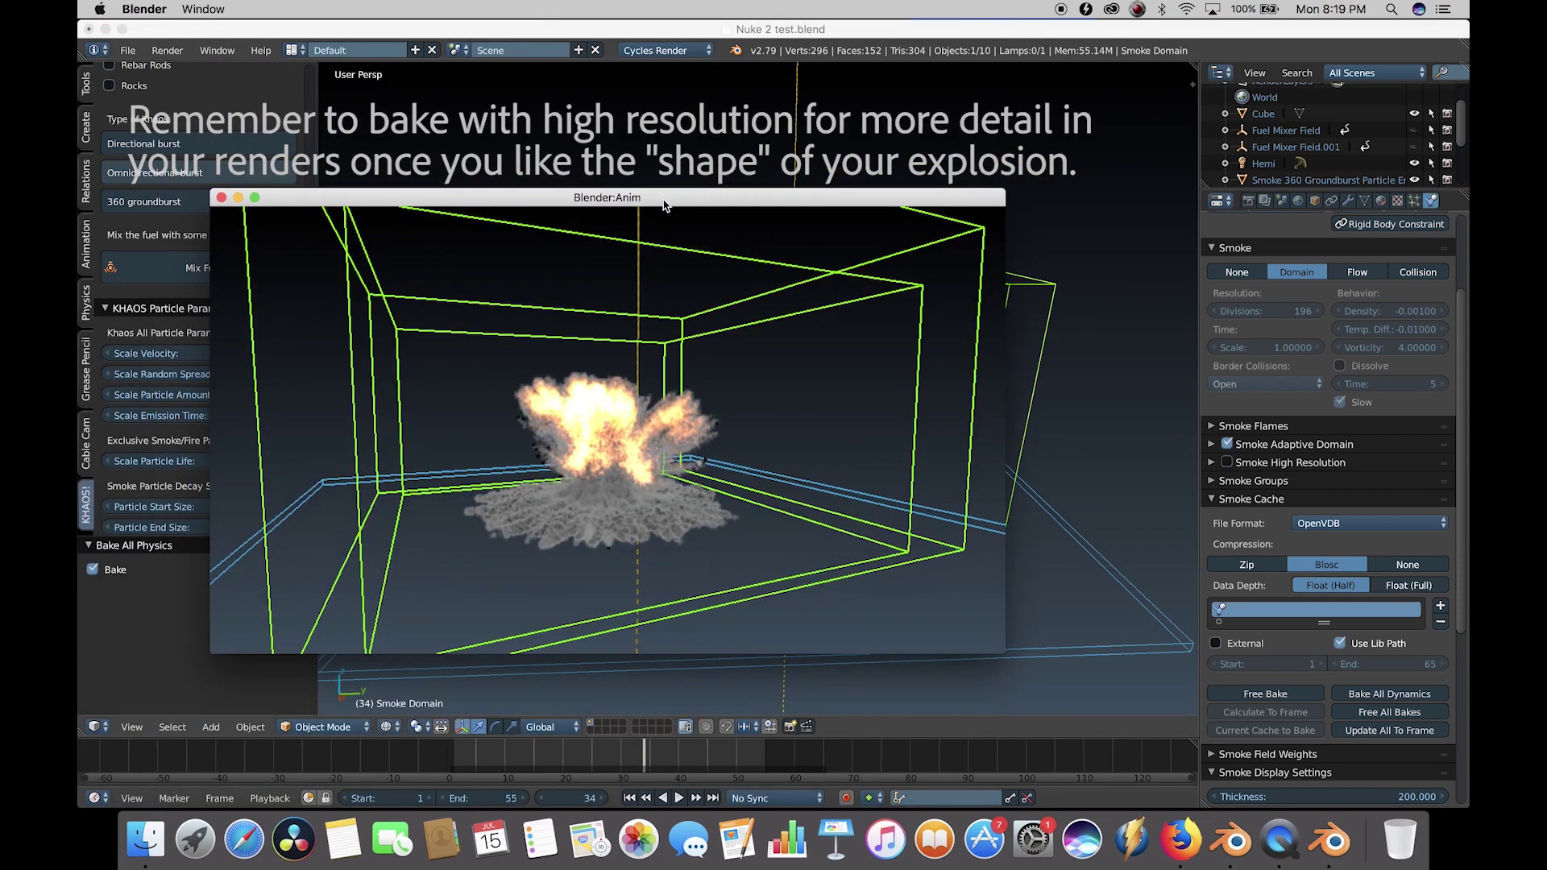